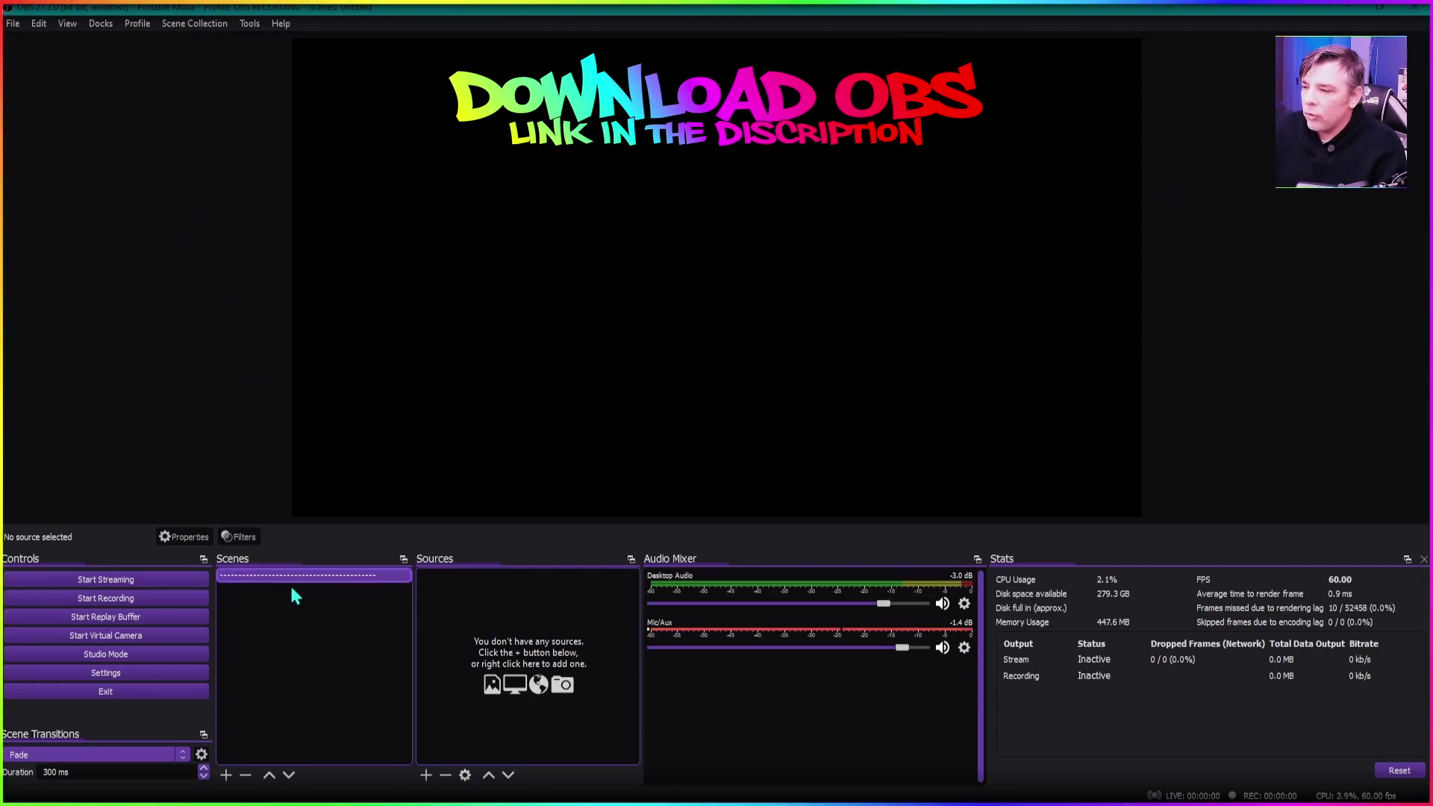
- Shrink the preview by enlarging the bottom docks, then create scenes named gg, brb and chatting
left_click_drag(549, 548, 550, 498)
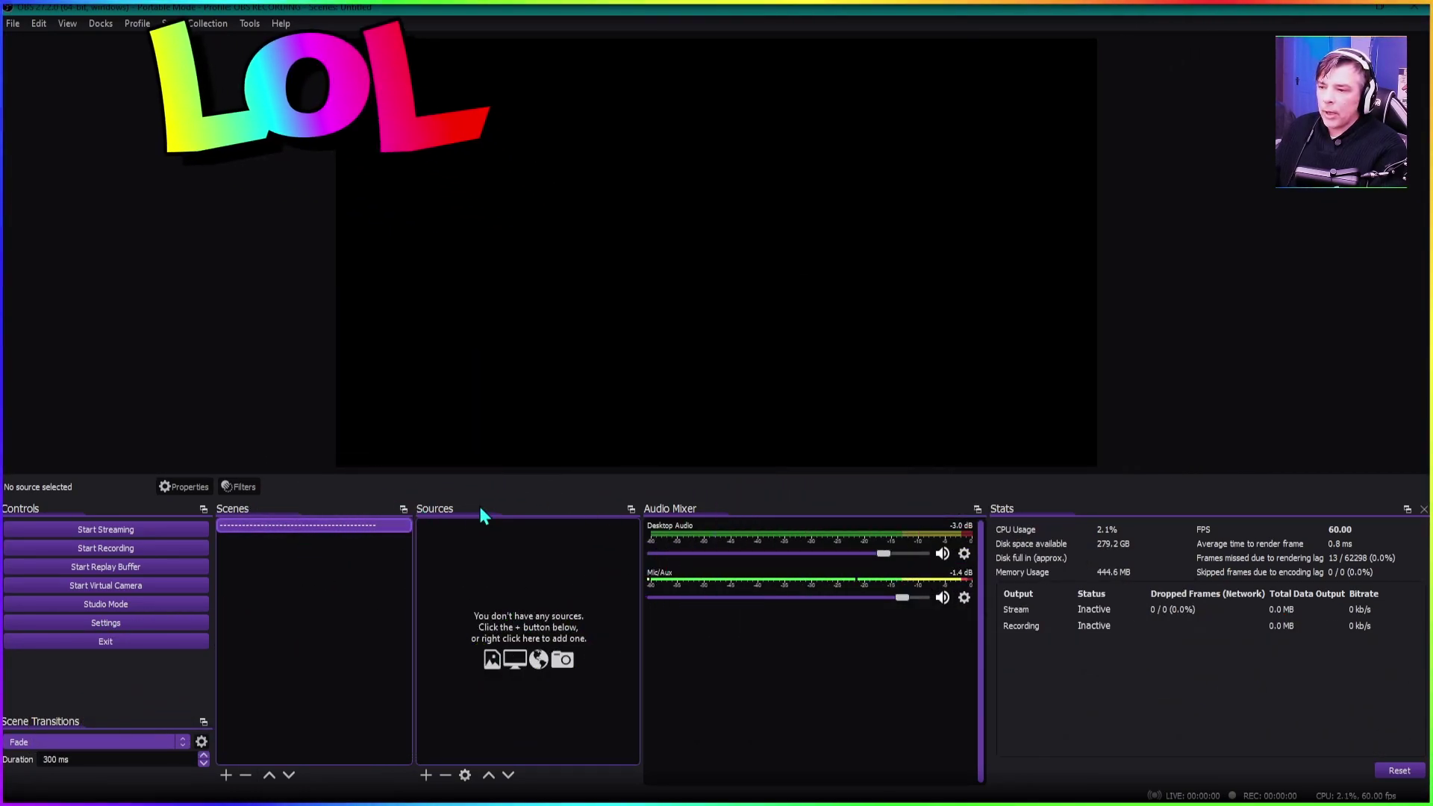
left_click(225, 775)
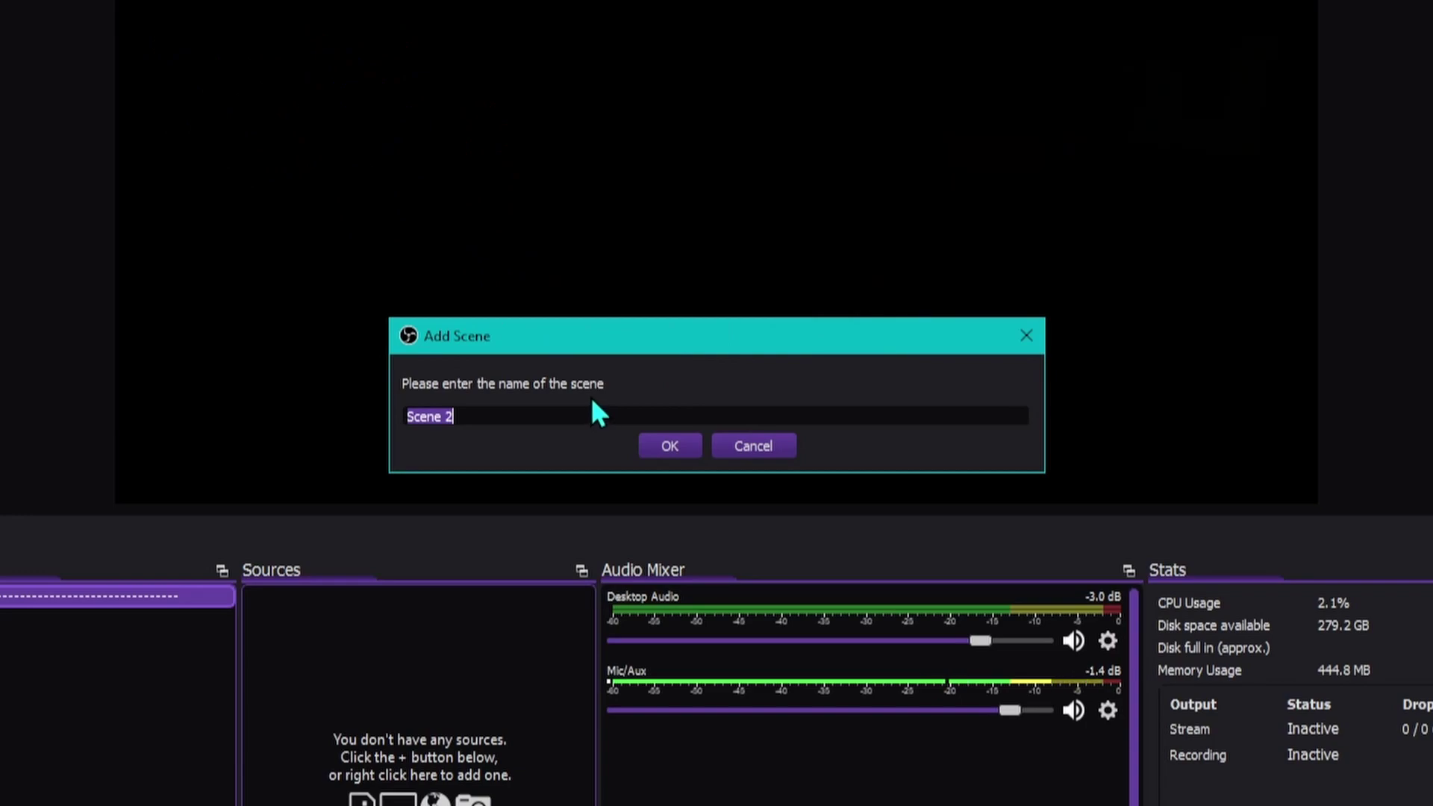
type("GG")
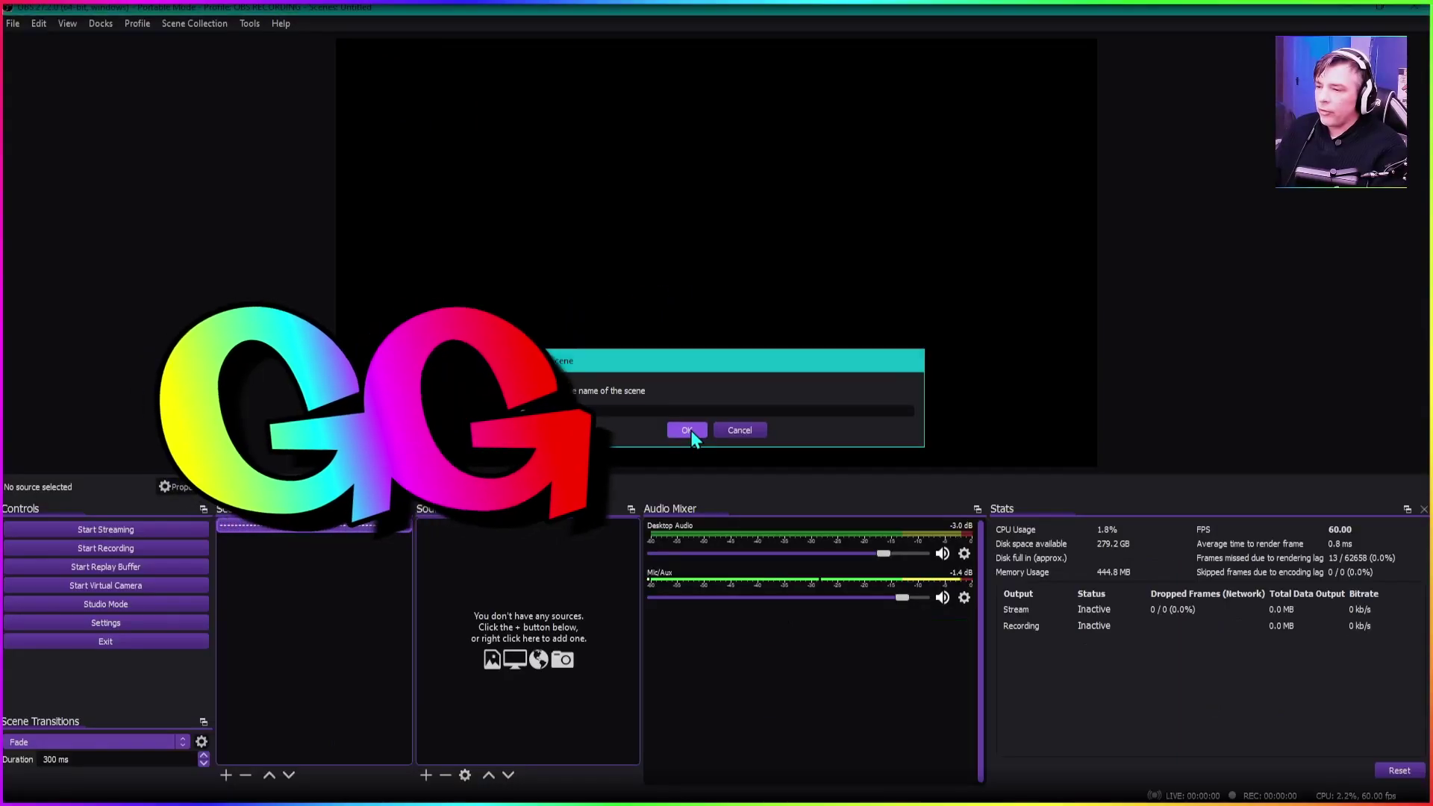
left_click(675, 445)
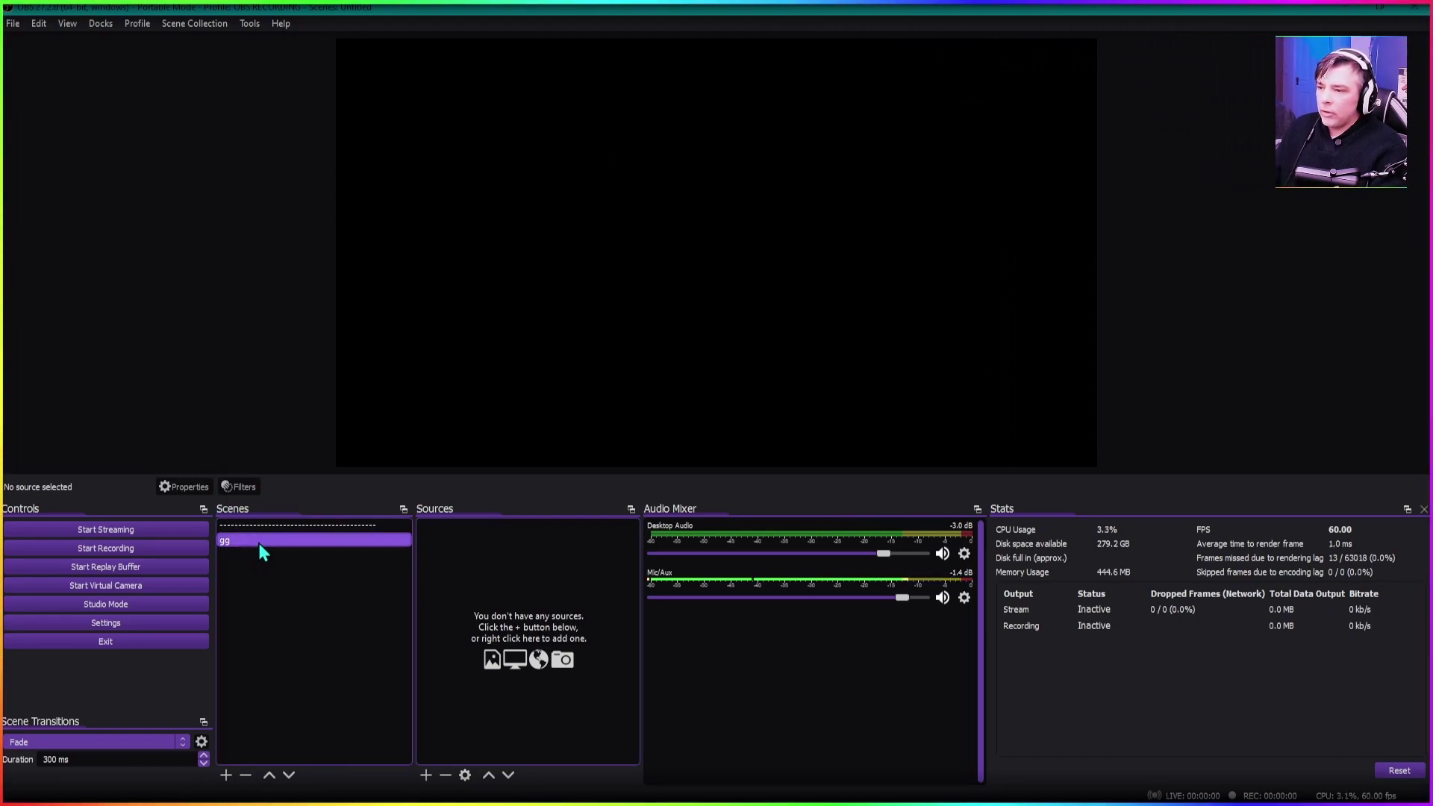
left_click(225, 776)
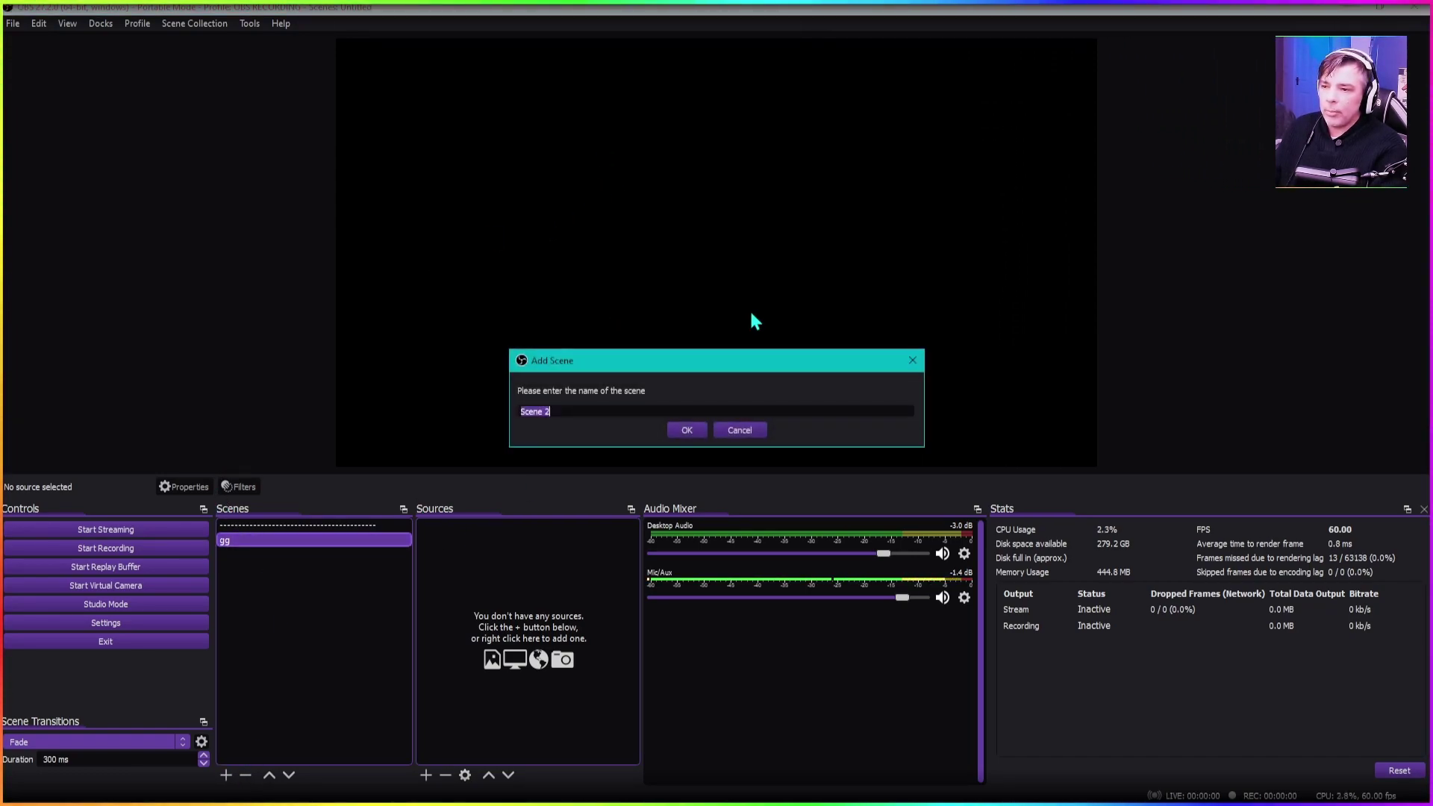
type("brb")
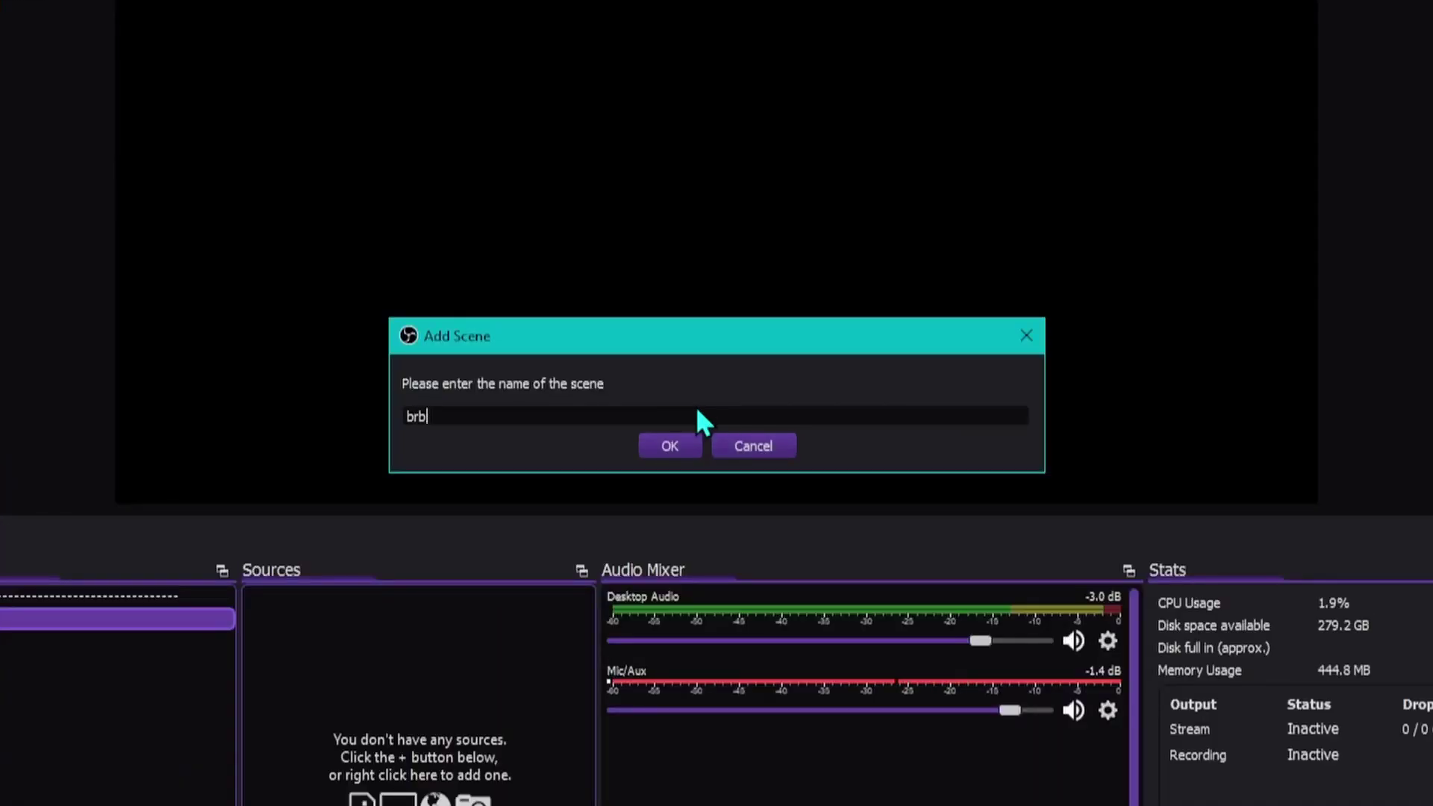
left_click(670, 445)
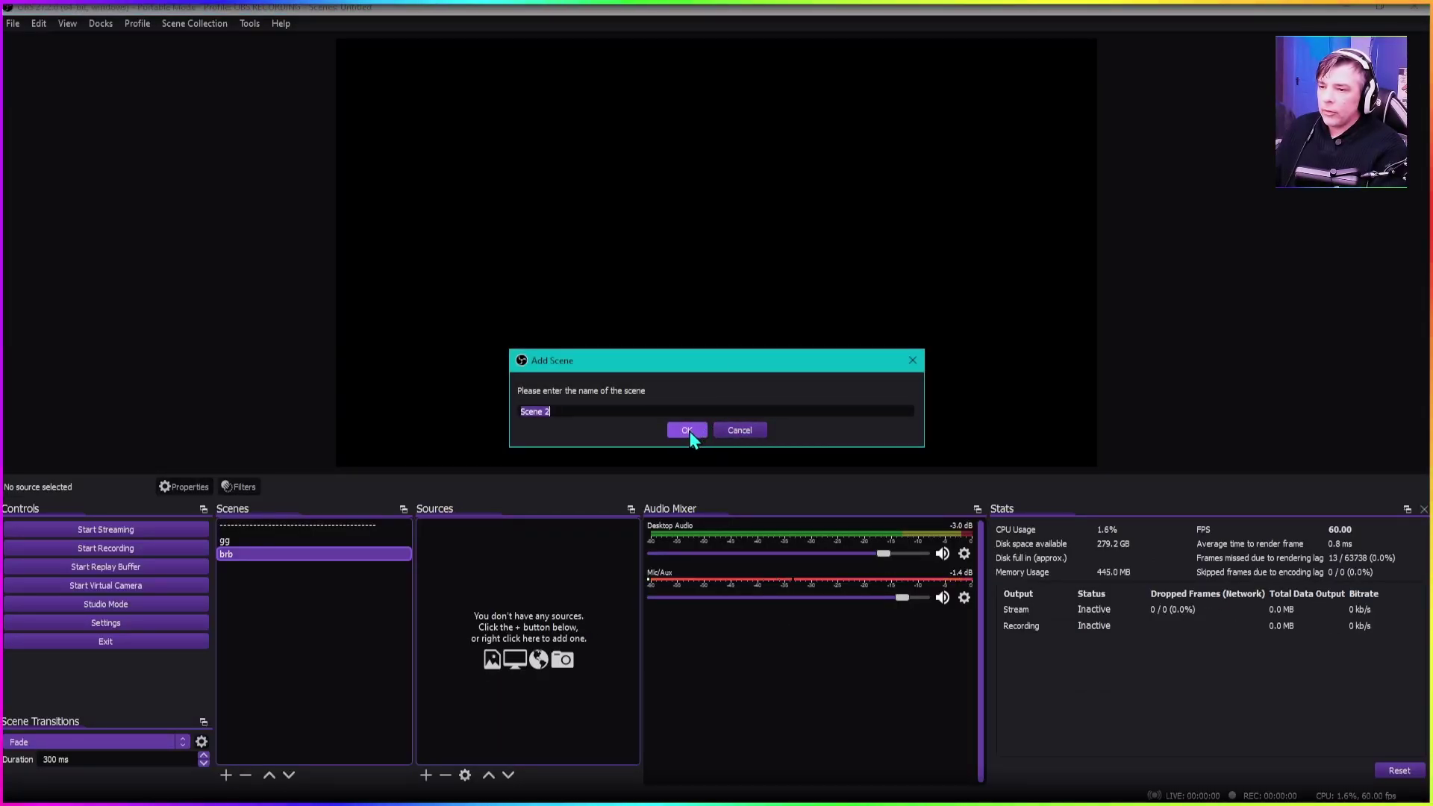
type("chatting")
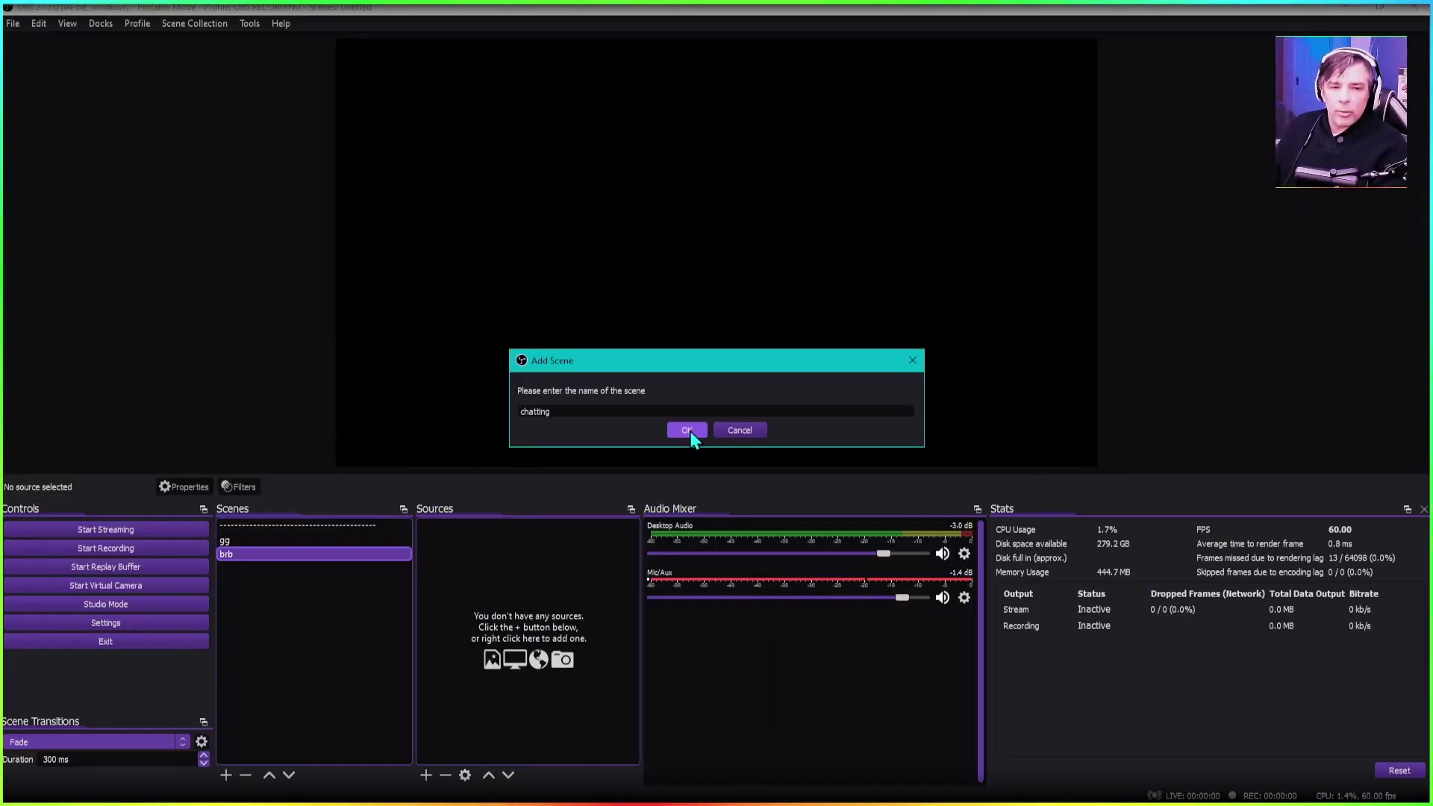
left_click(686, 431)
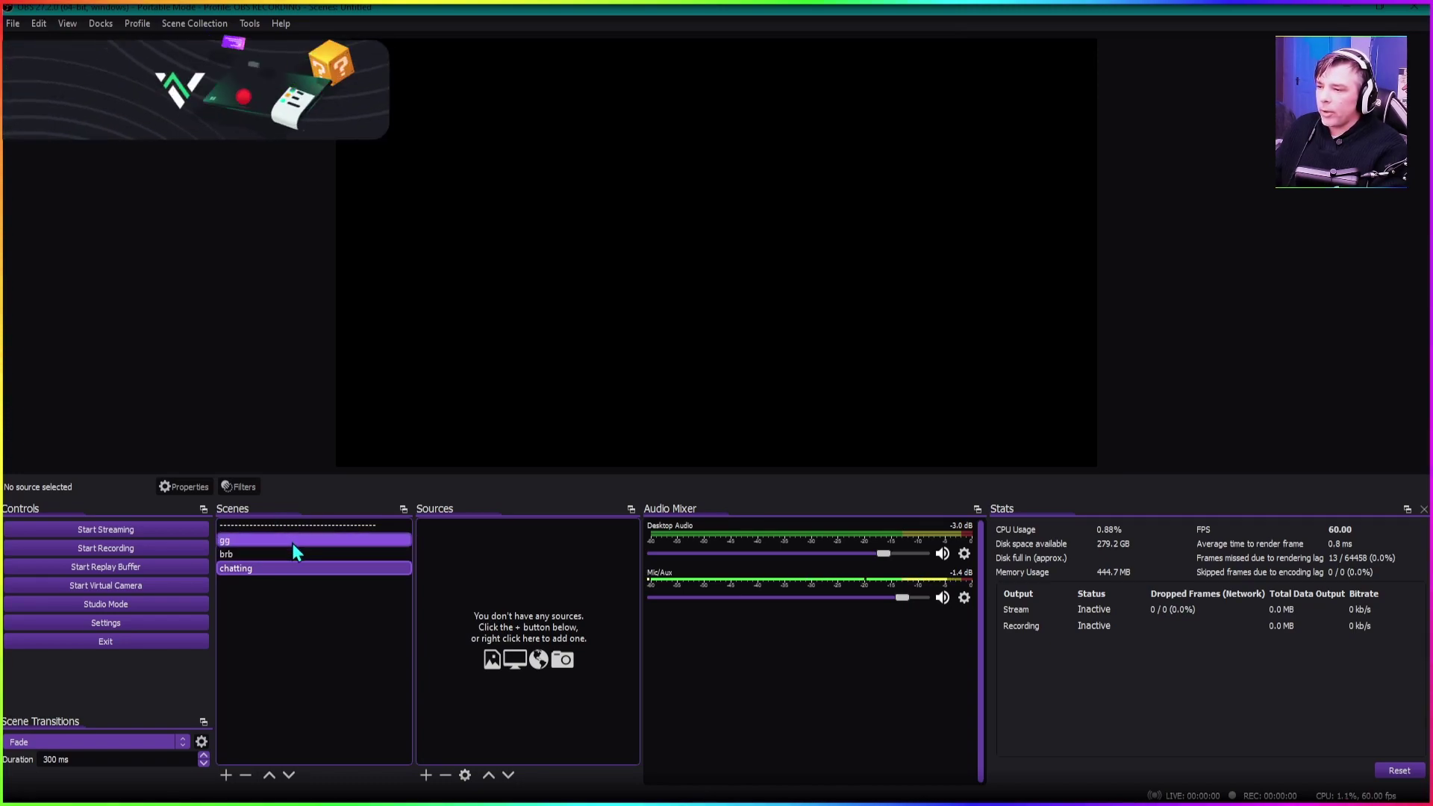
- Add and delete an extra dashed scene, then move the original separator down below chatting
left_click(290, 525)
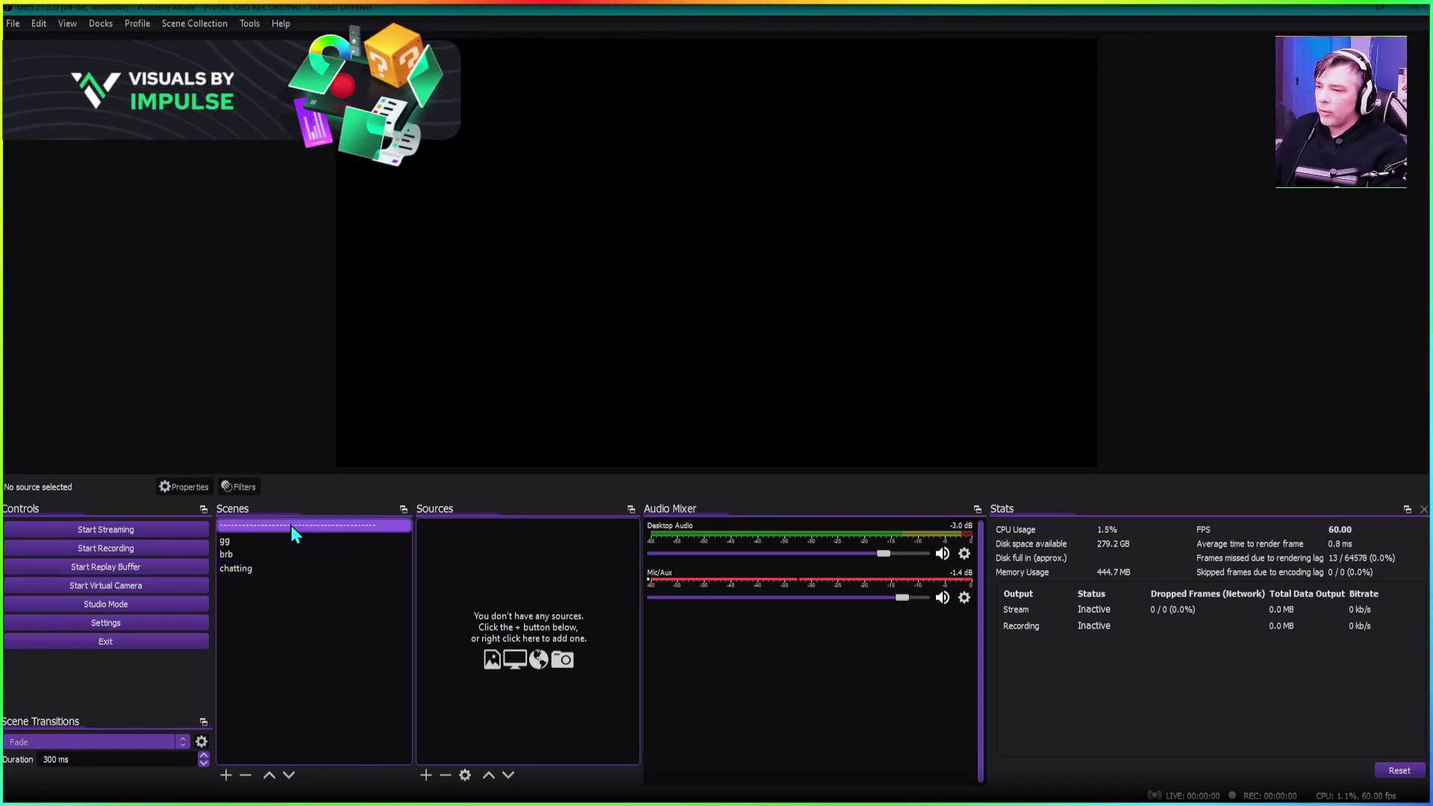
left_click(226, 774)
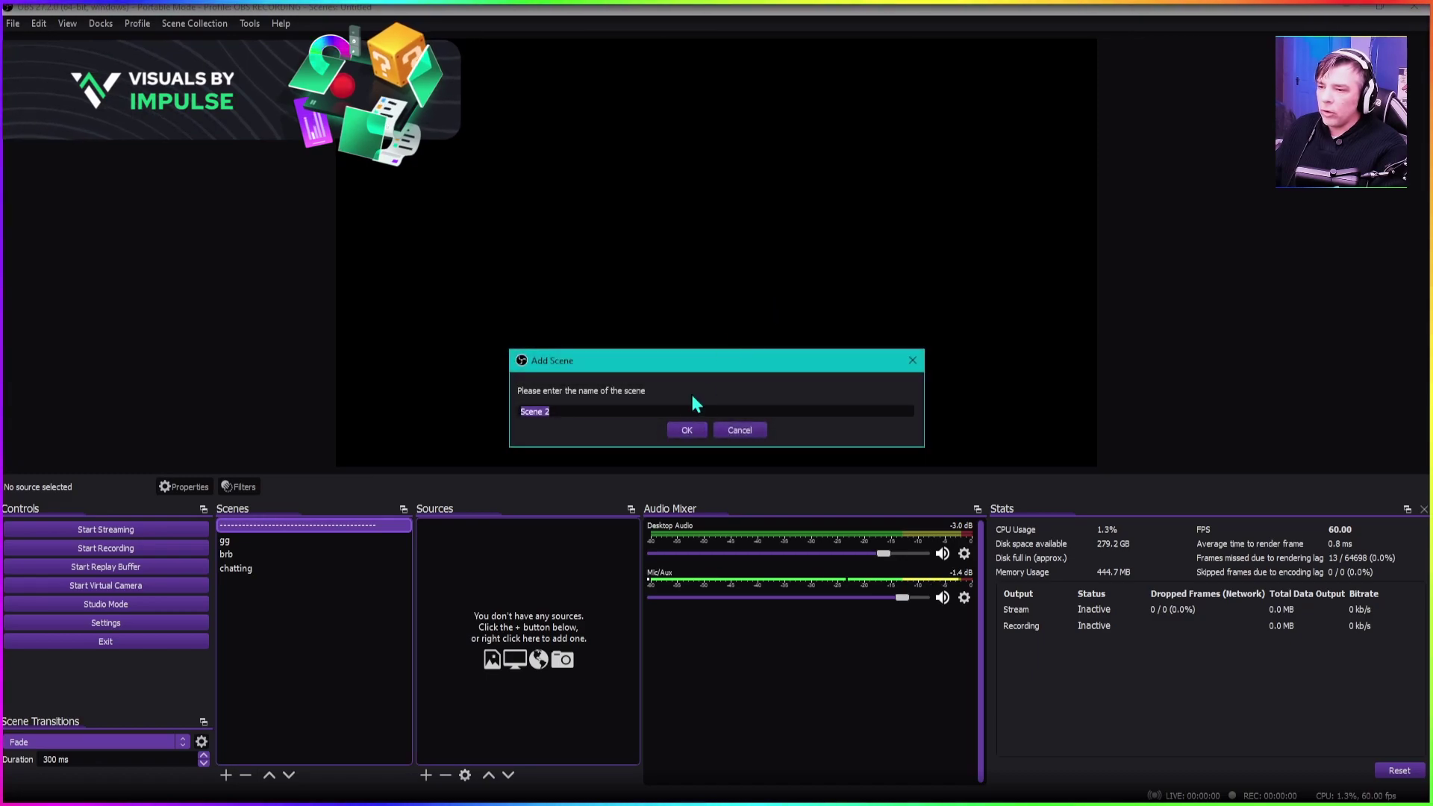
type("------------------------------")
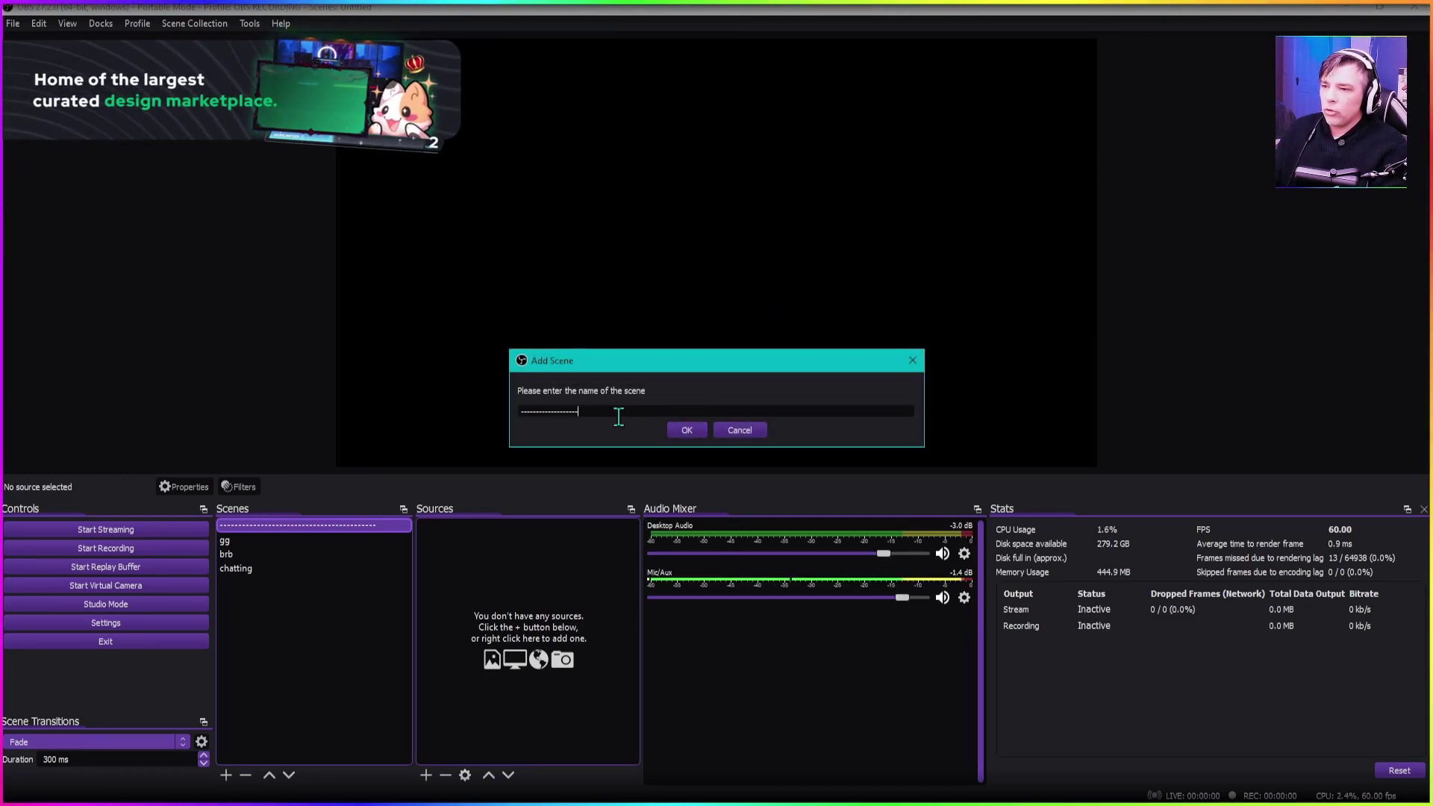
left_click(687, 428)
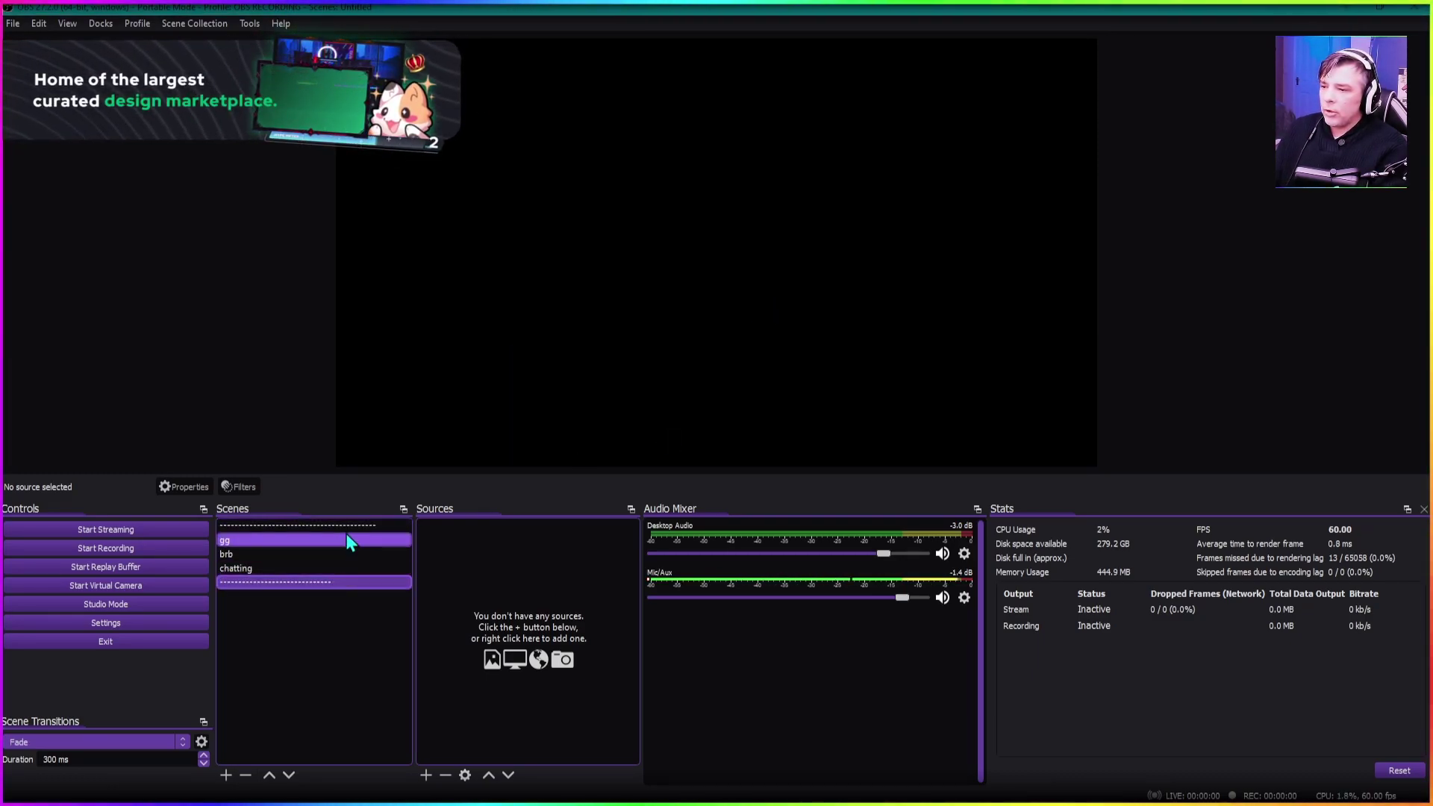
left_click(246, 776)
left_click(794, 428)
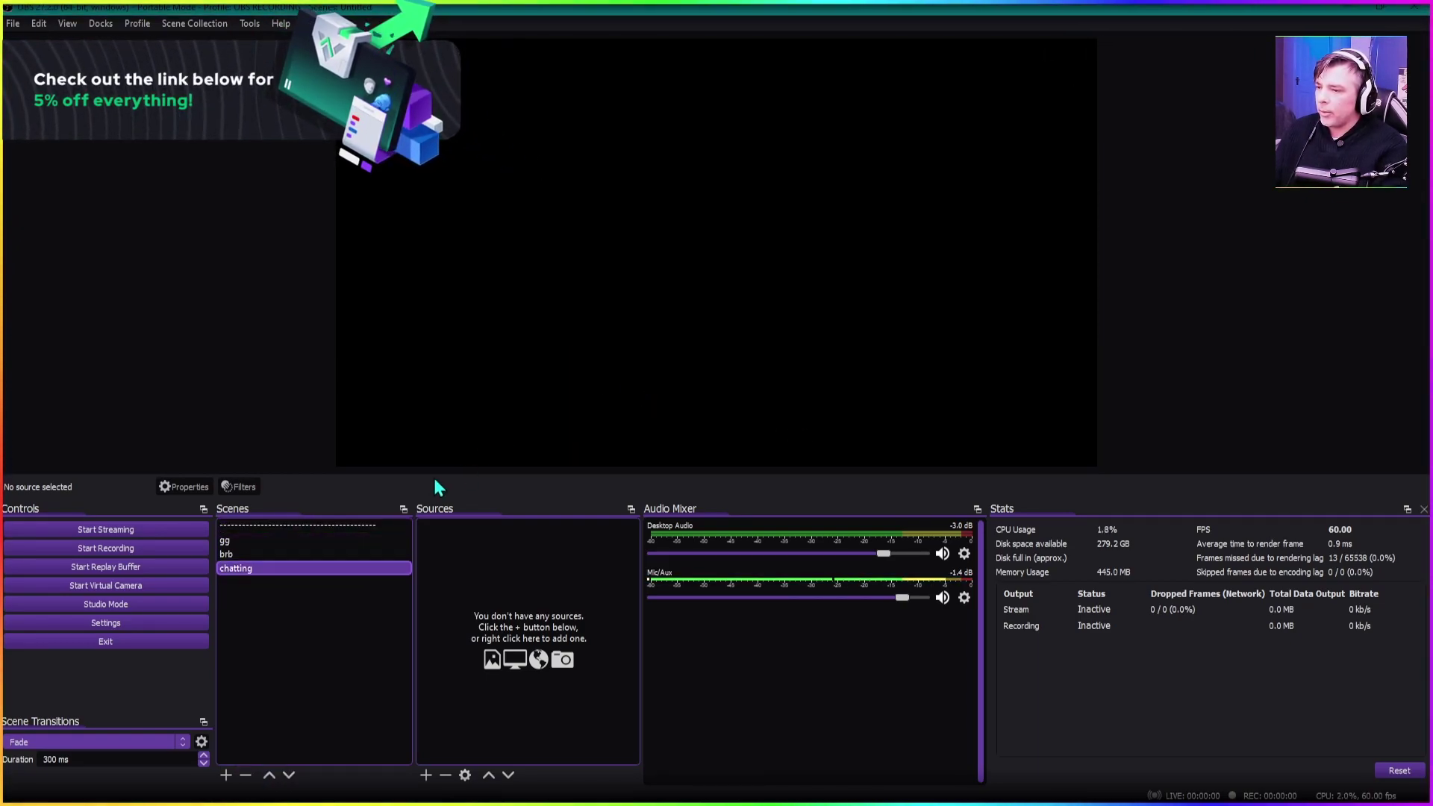
left_click(303, 523)
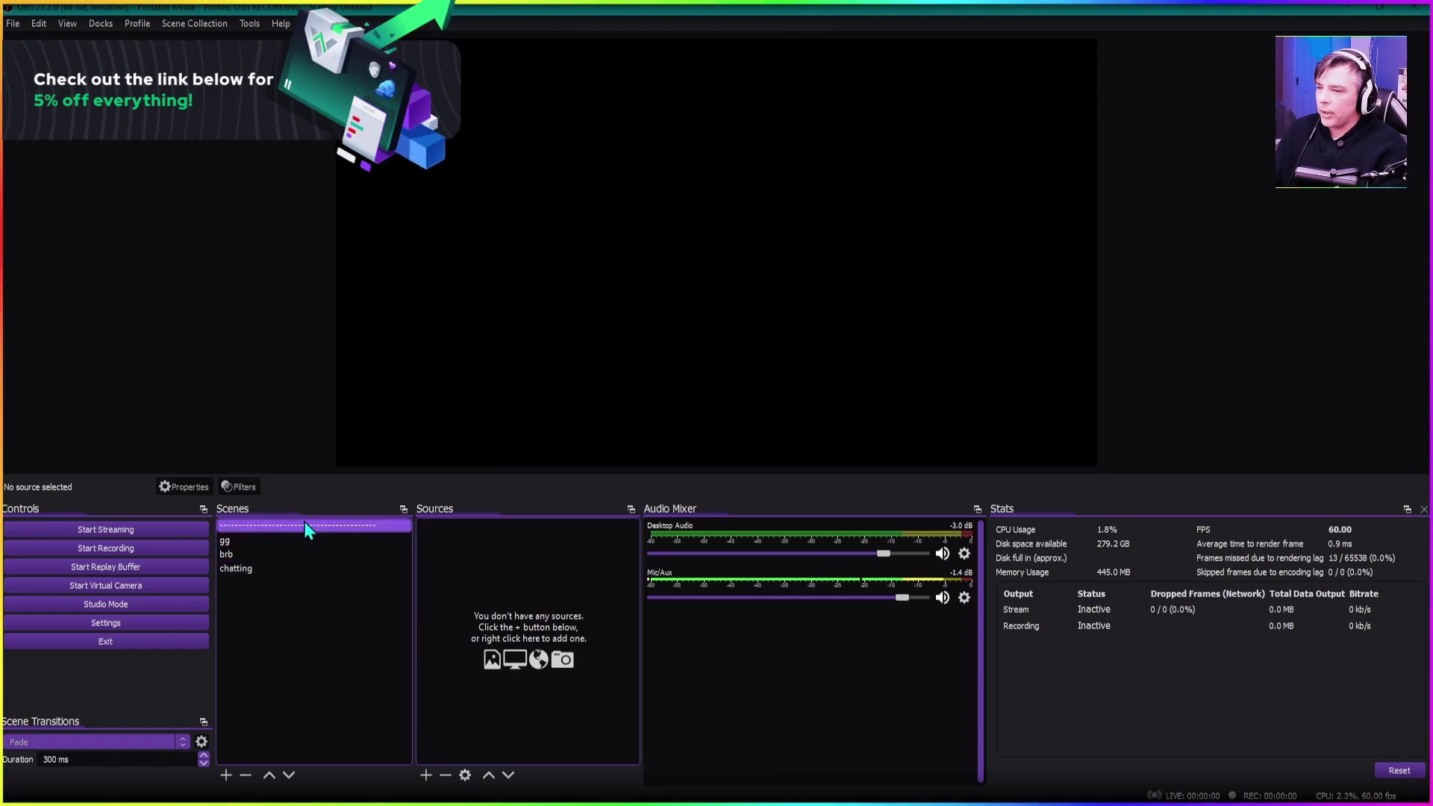
left_click(289, 776)
left_click(289, 776)
left_click(289, 776)
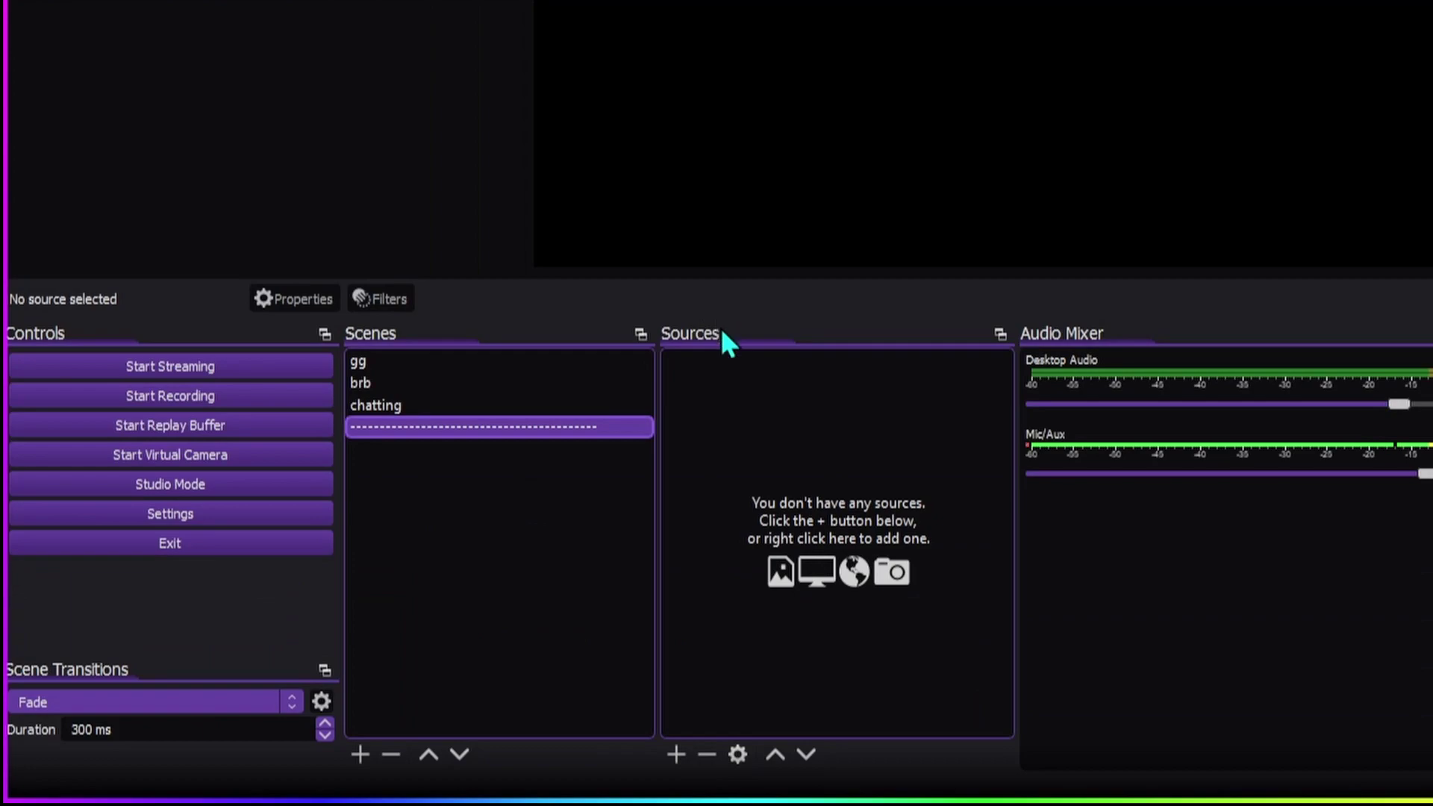
- After glancing at the source types, create a new scene named 'screen cap'
left_click(671, 756)
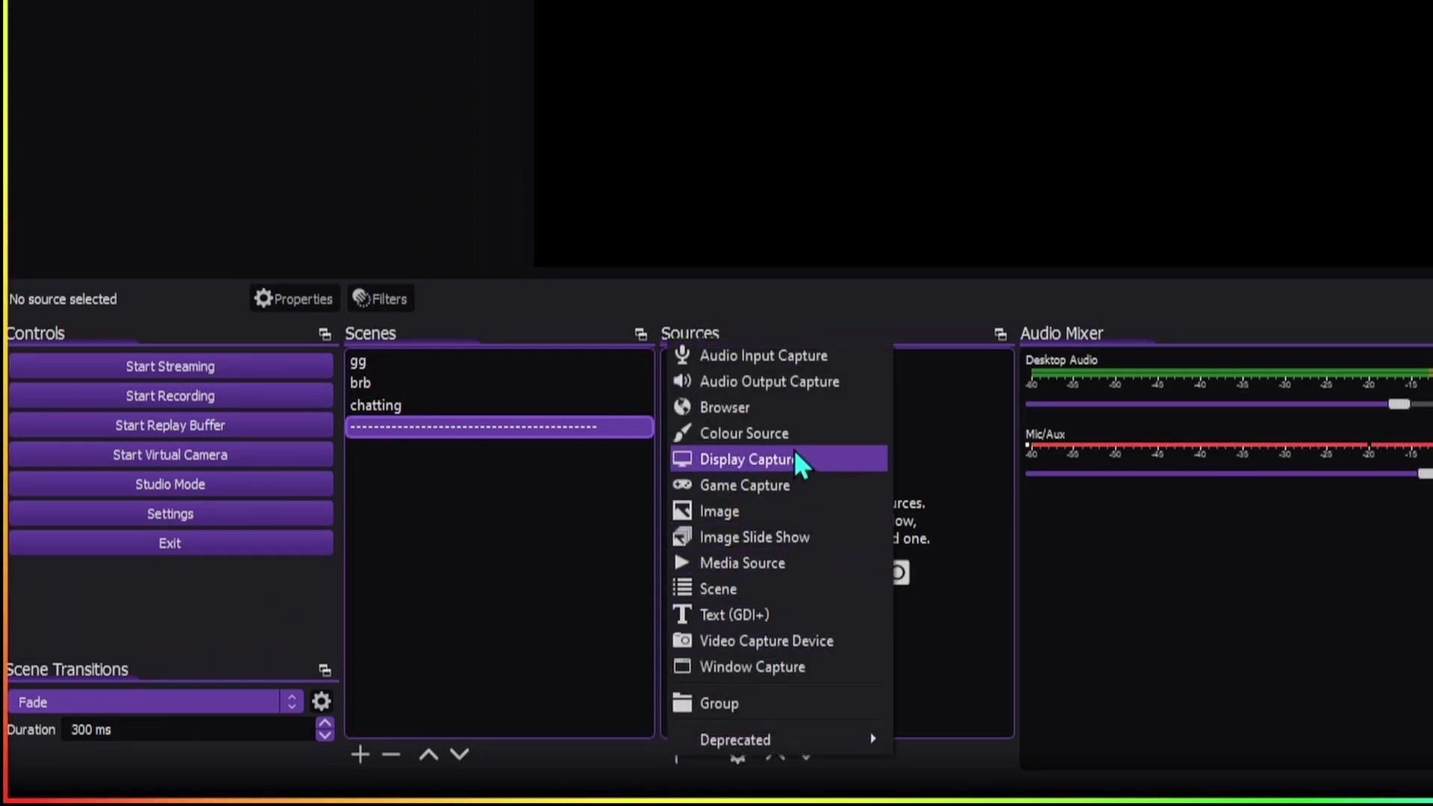
left_click(937, 400)
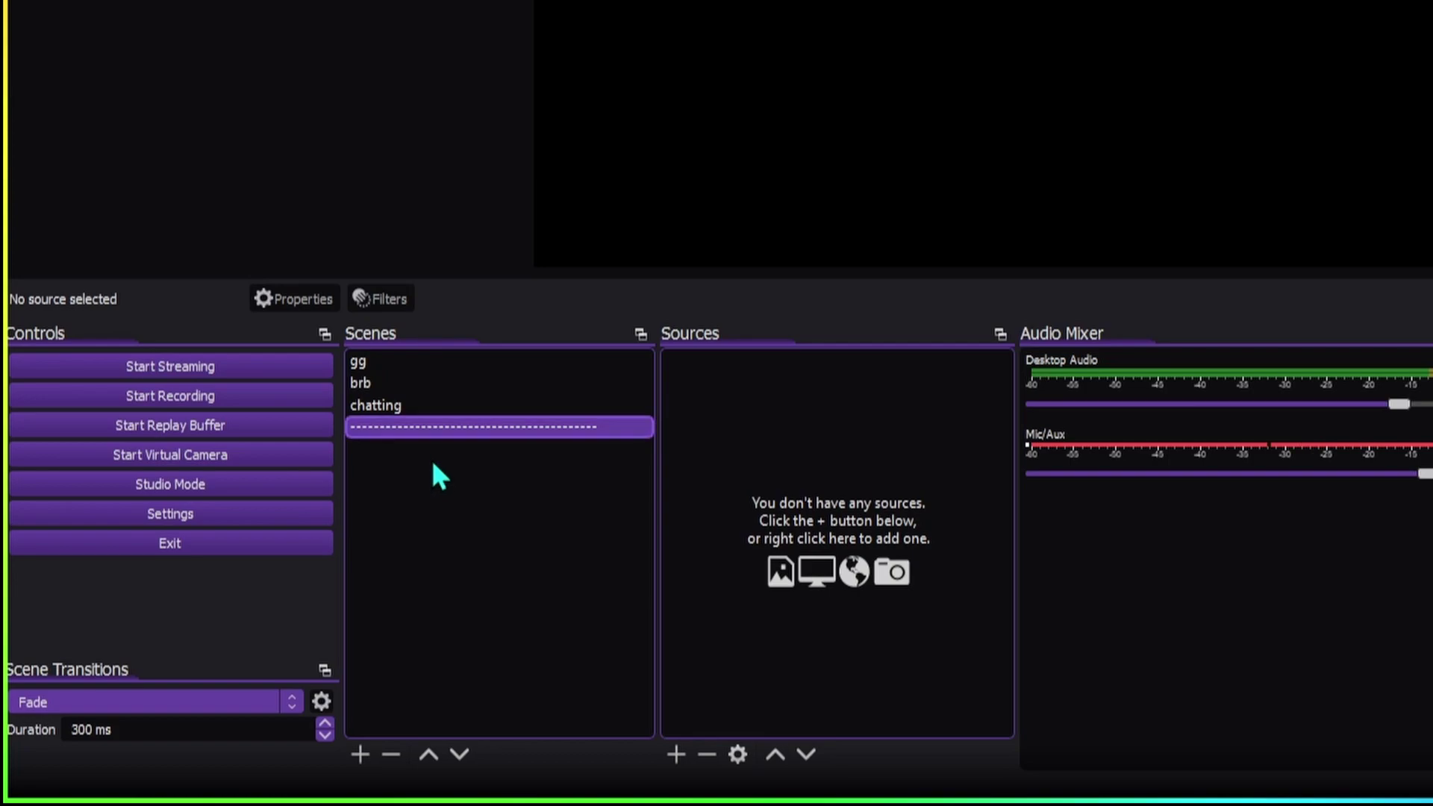
left_click(358, 754)
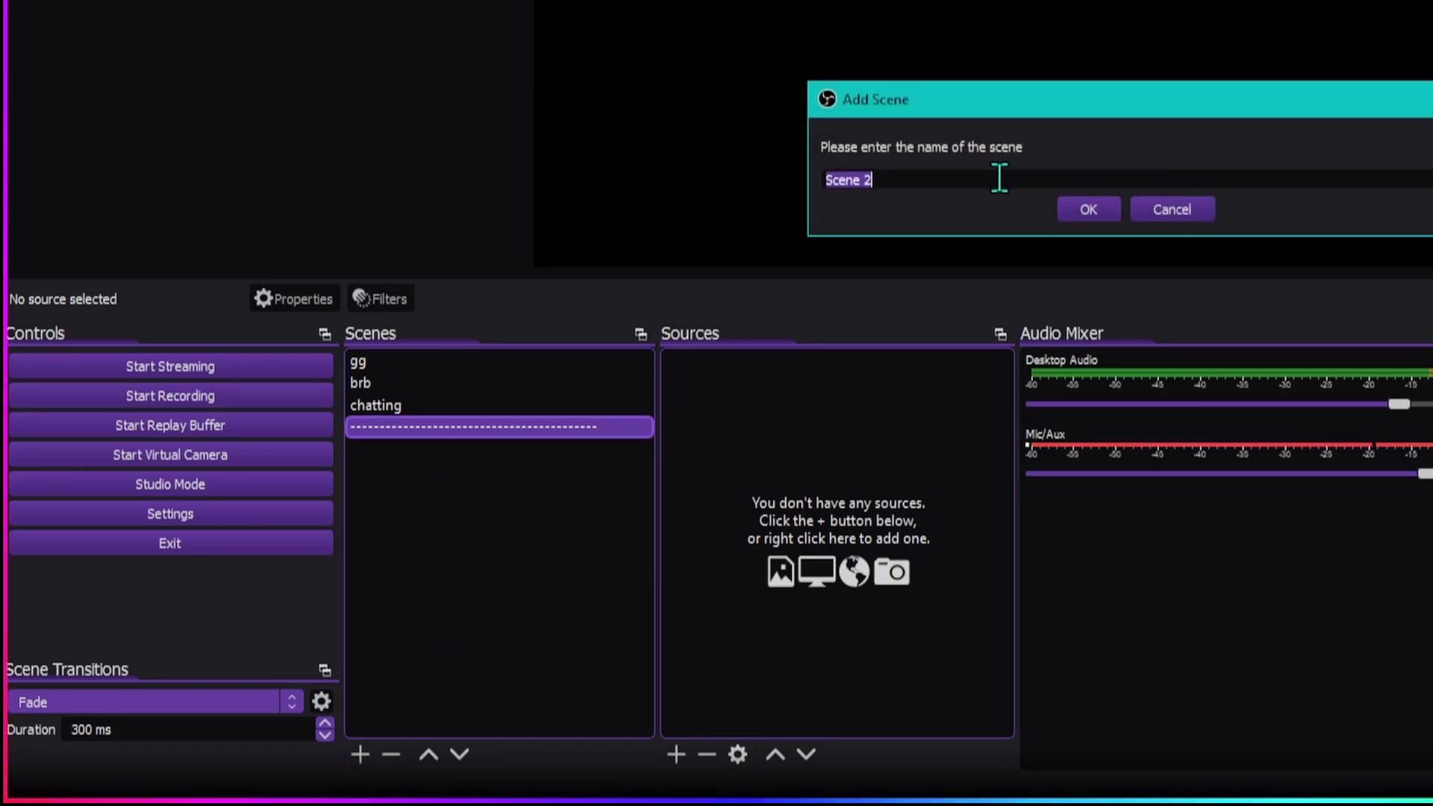
type("screen")
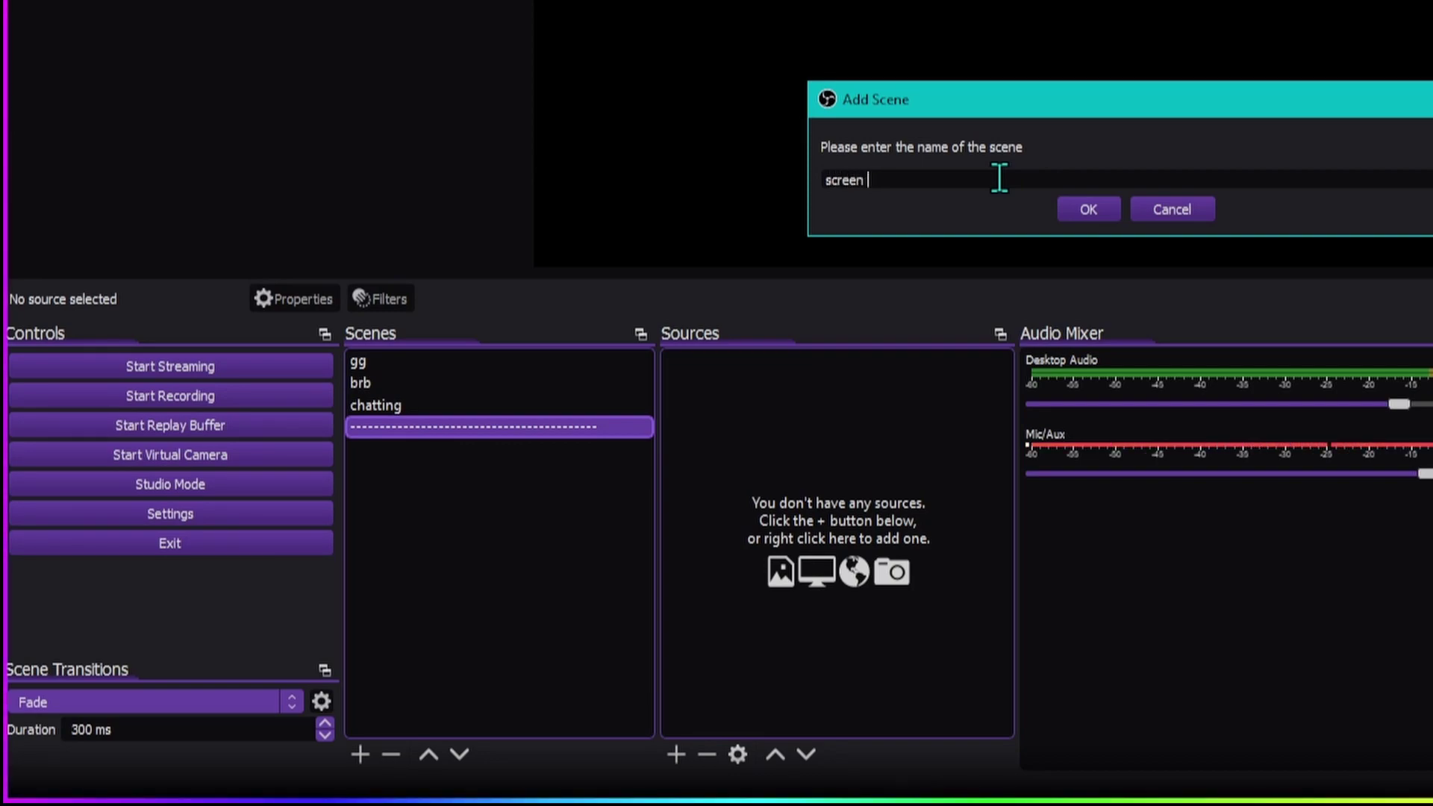
type(" cap")
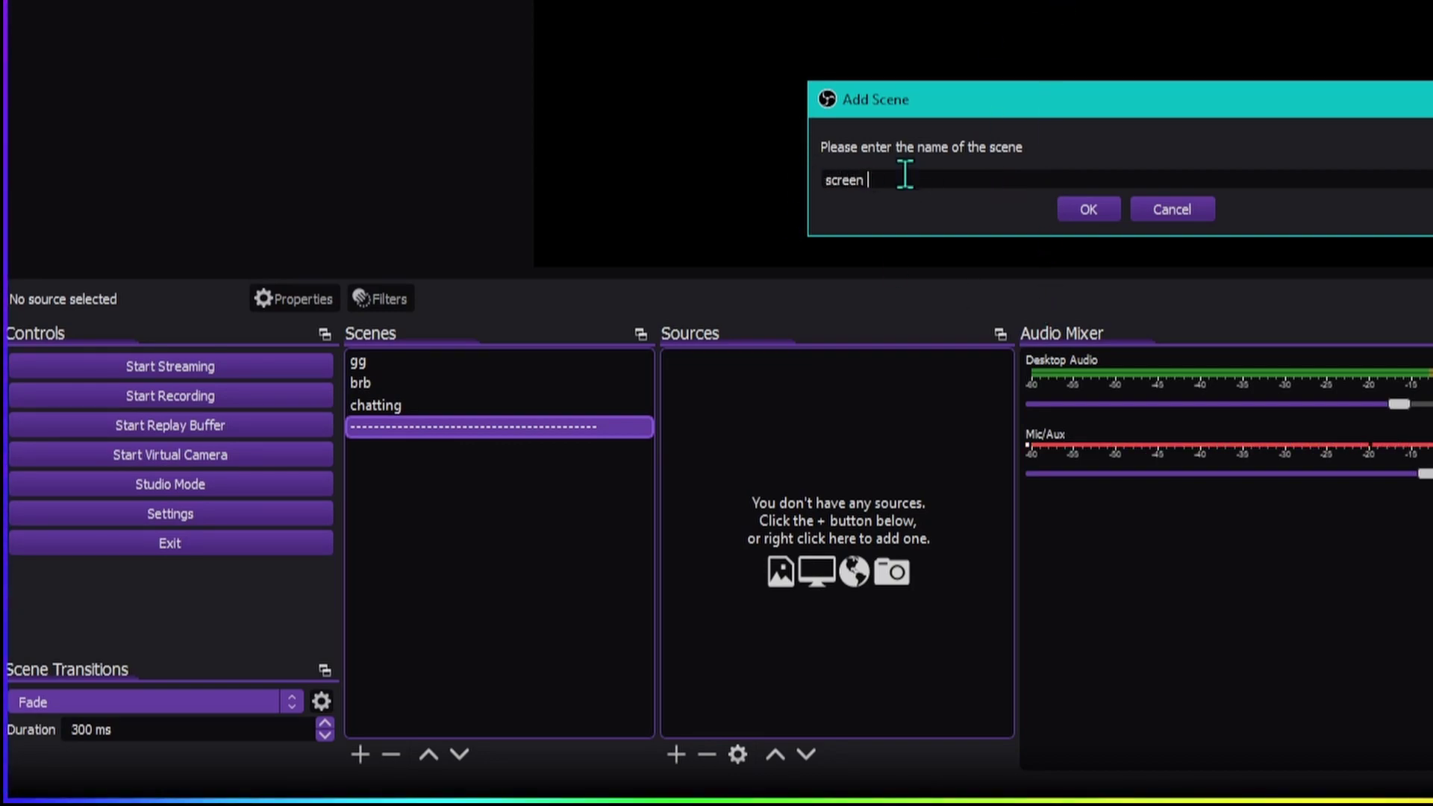
left_click(1106, 208)
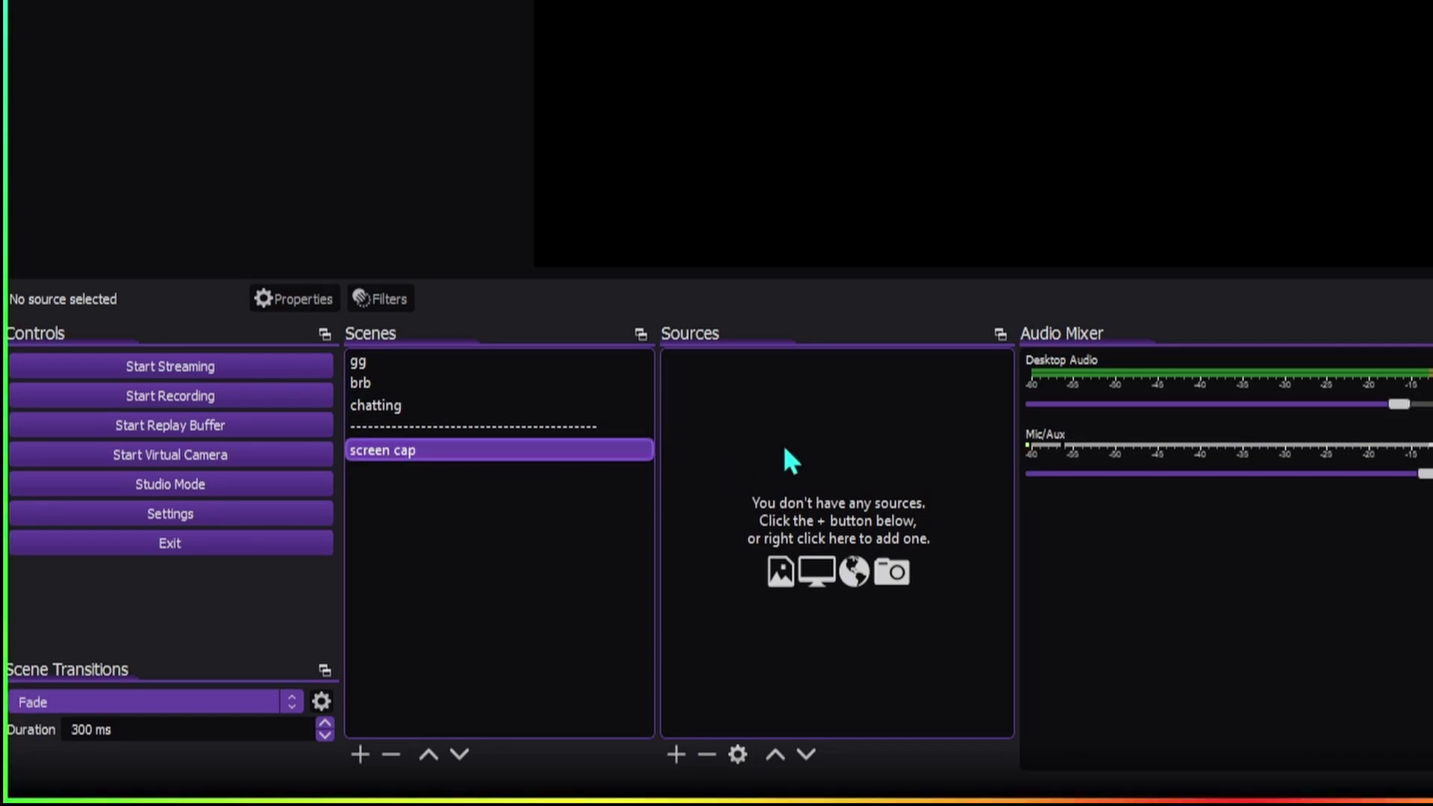
- Add a Display Capture of Display 3 to screen cap, resized to fill the canvas
left_click(675, 754)
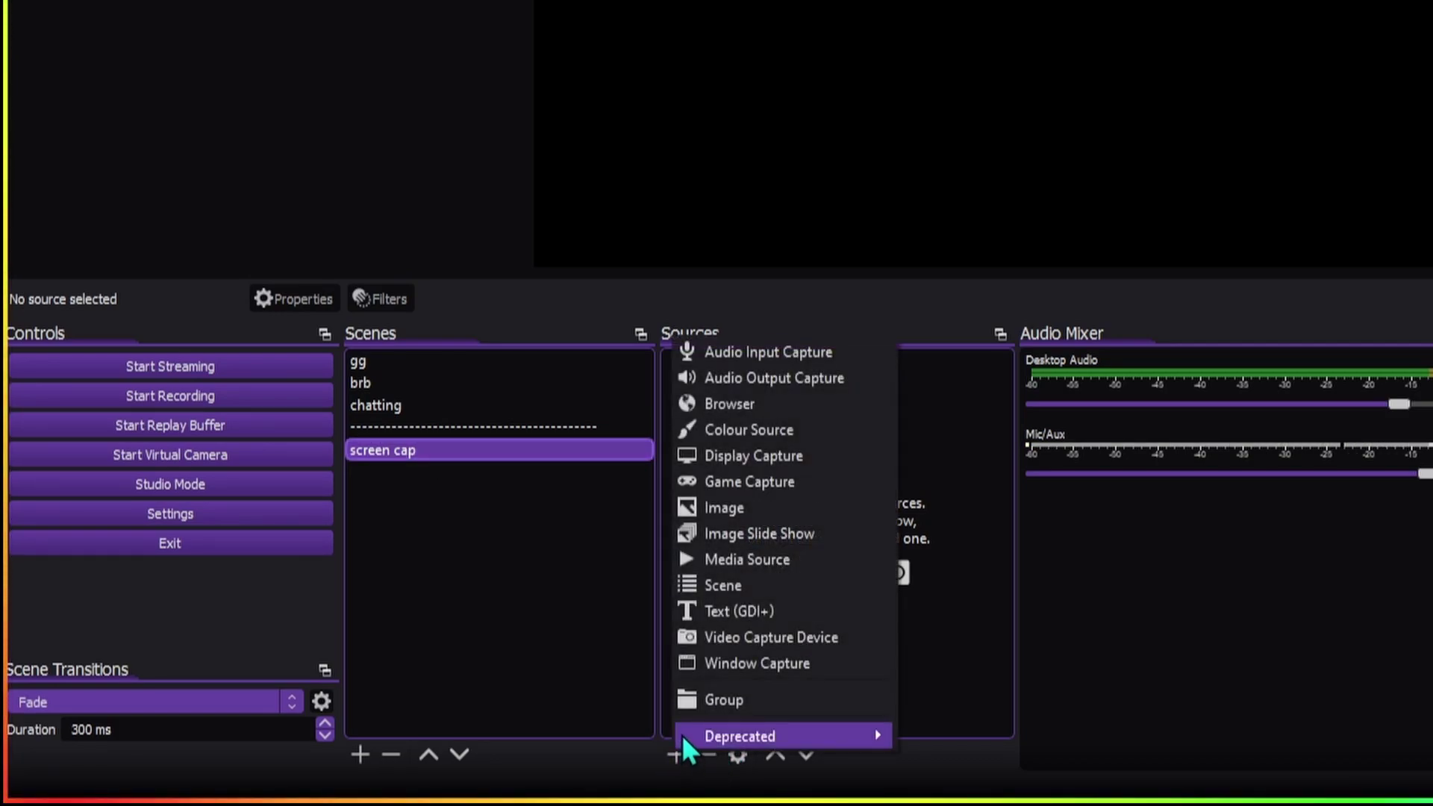
left_click(777, 455)
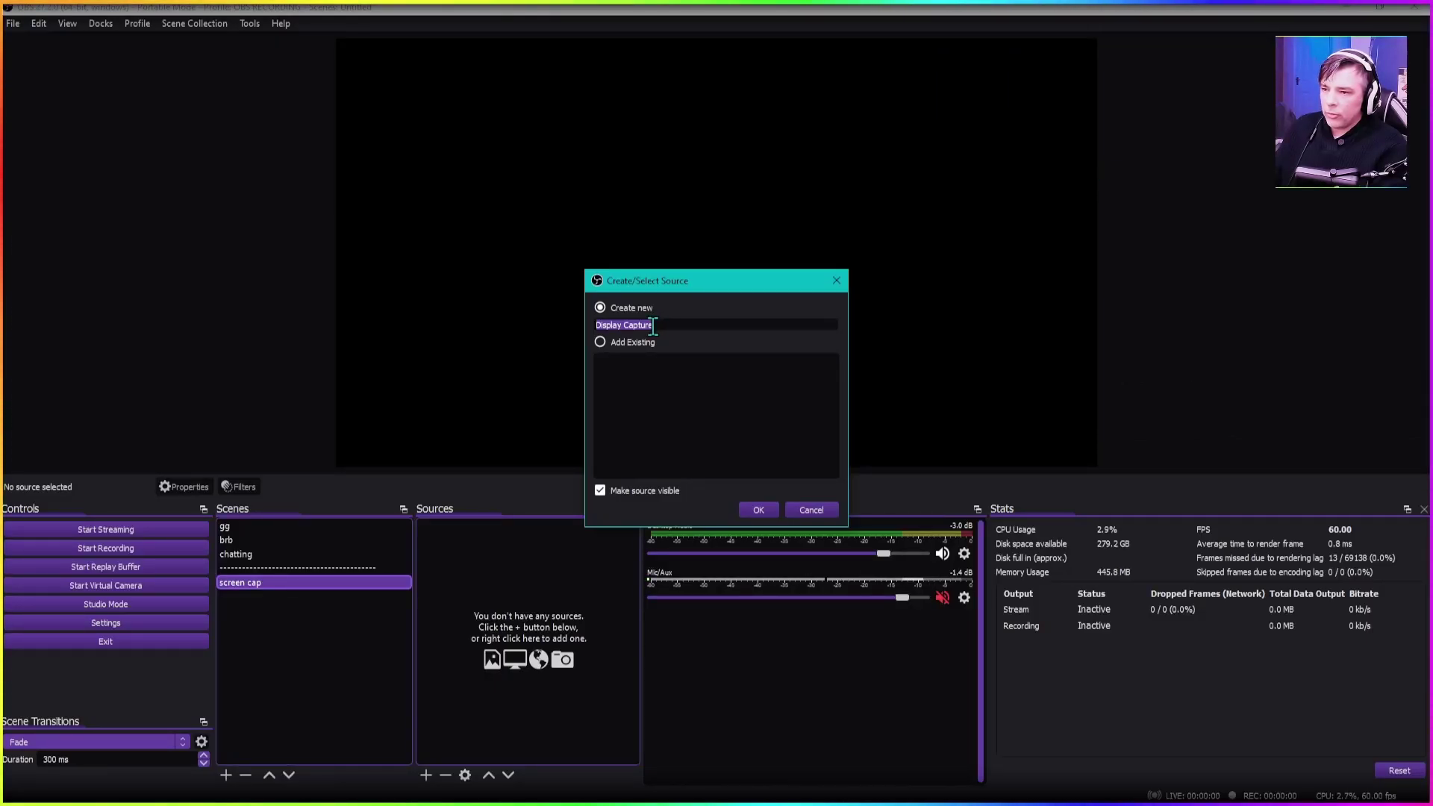
left_click(763, 507)
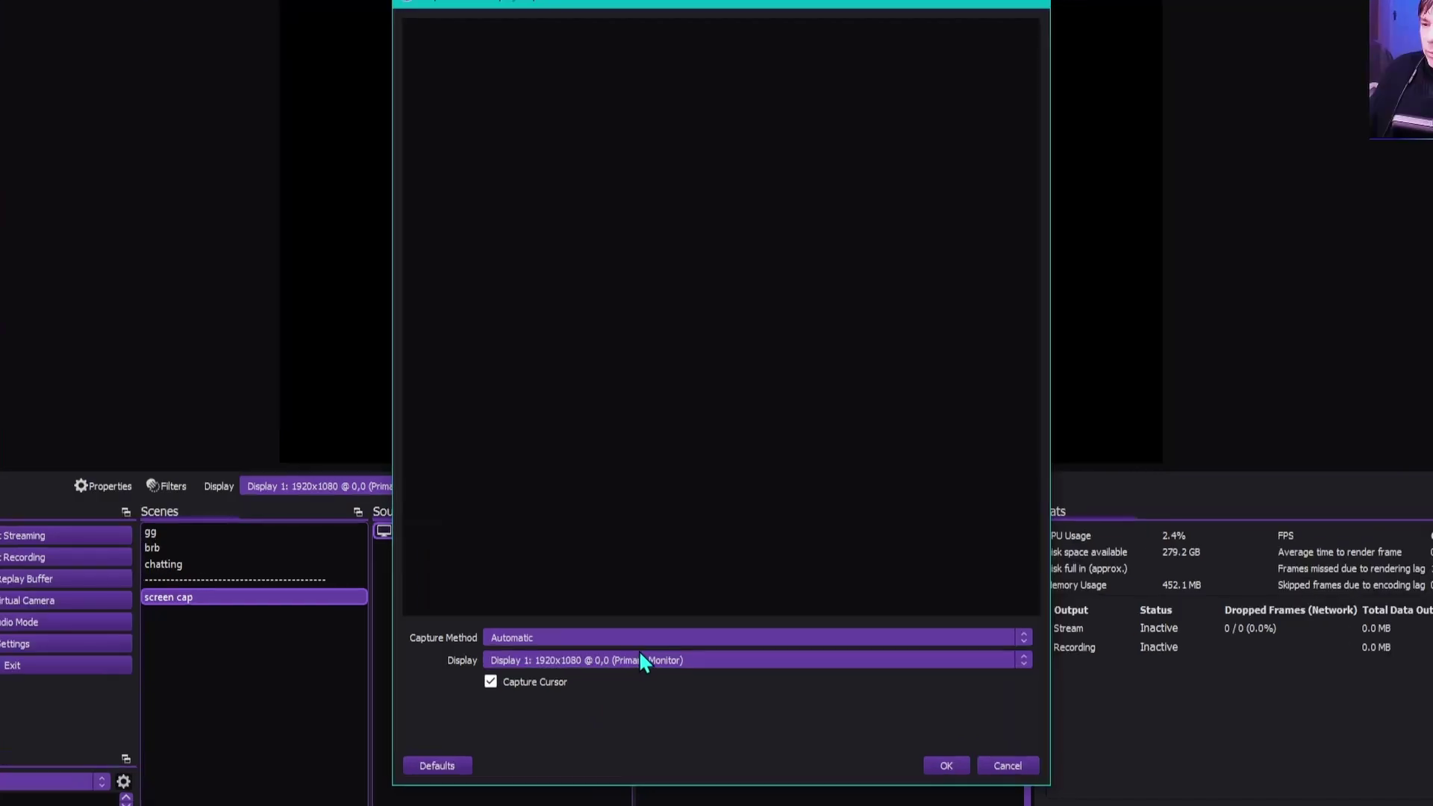
left_click(643, 638)
left_click(636, 669)
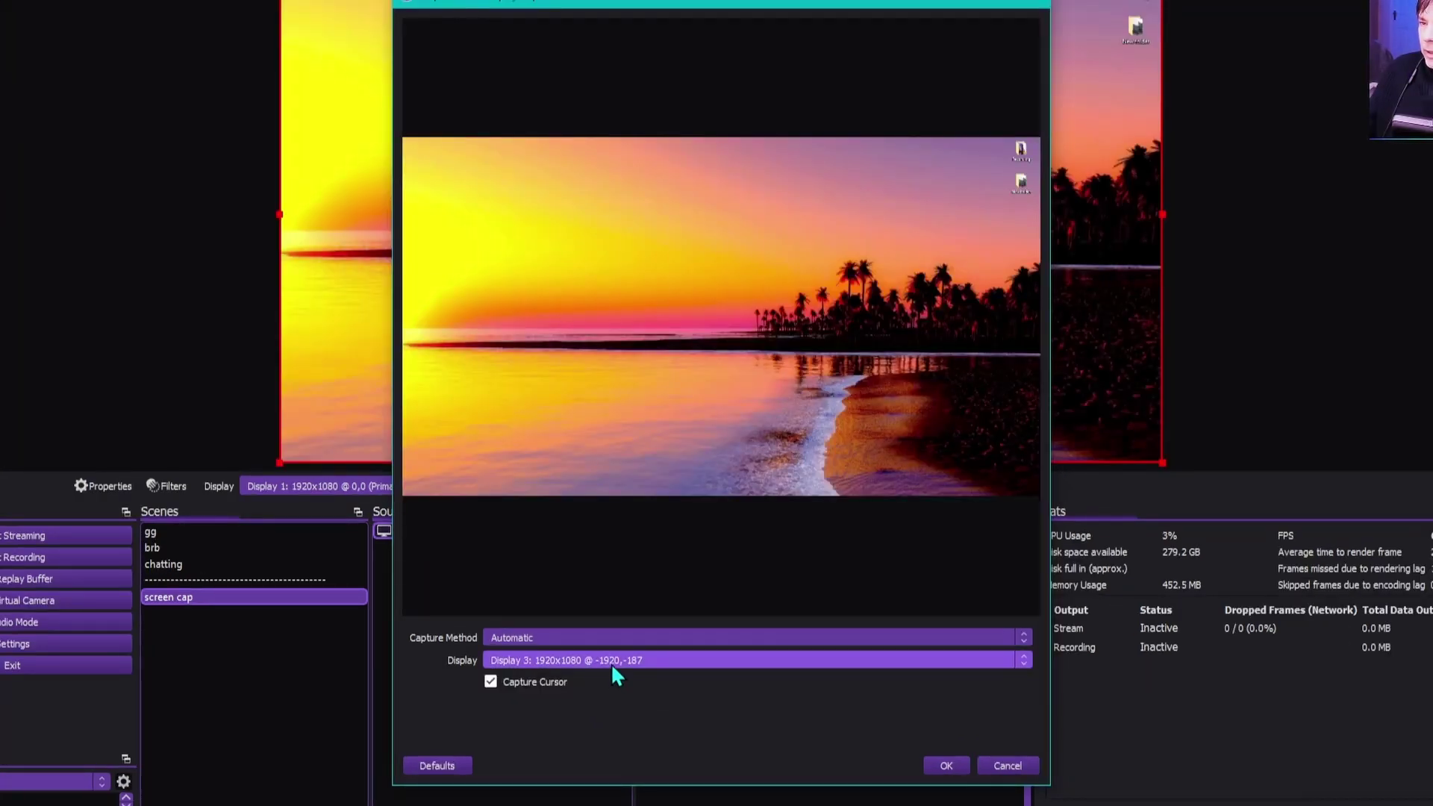
left_click(947, 765)
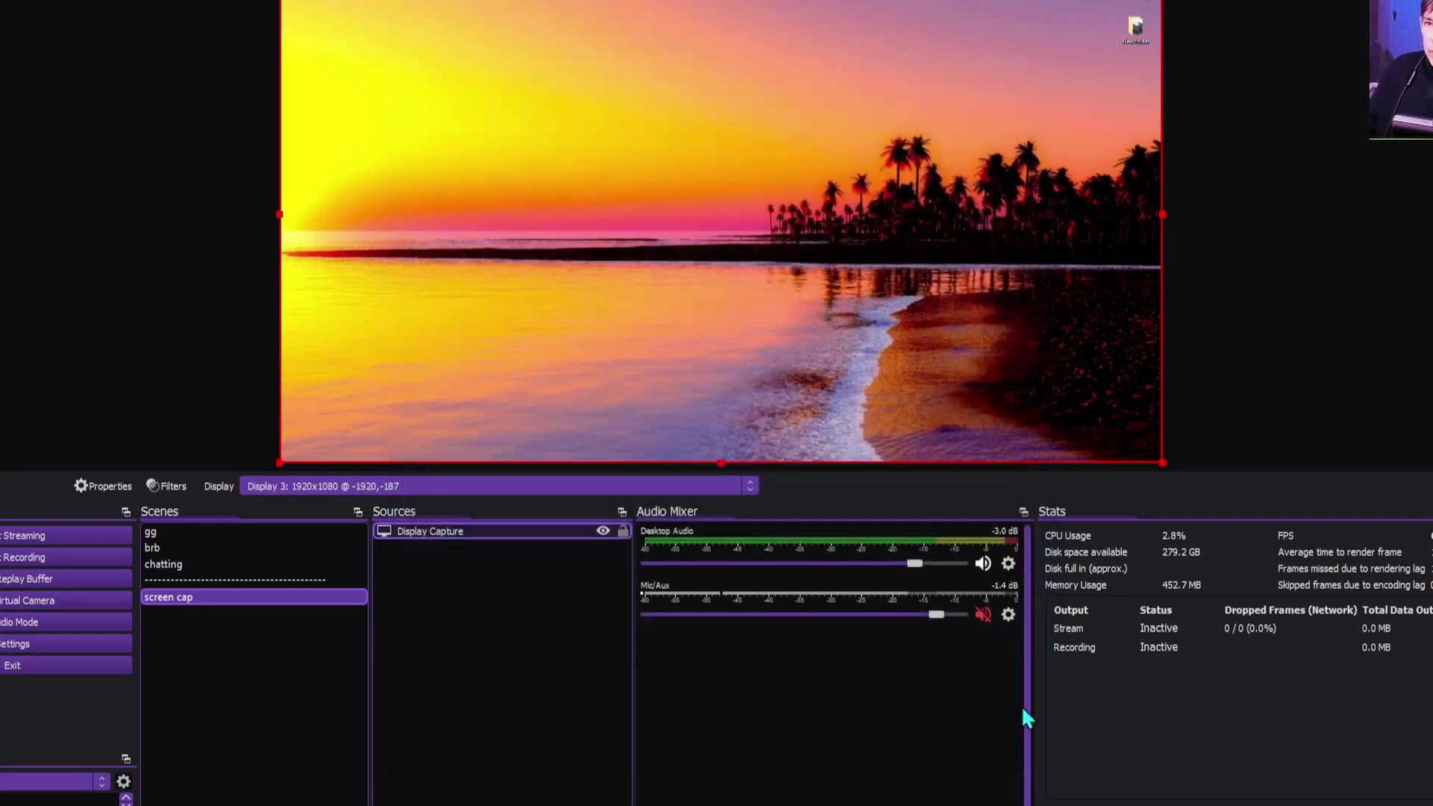
left_click_drag(1094, 49, 918, 112)
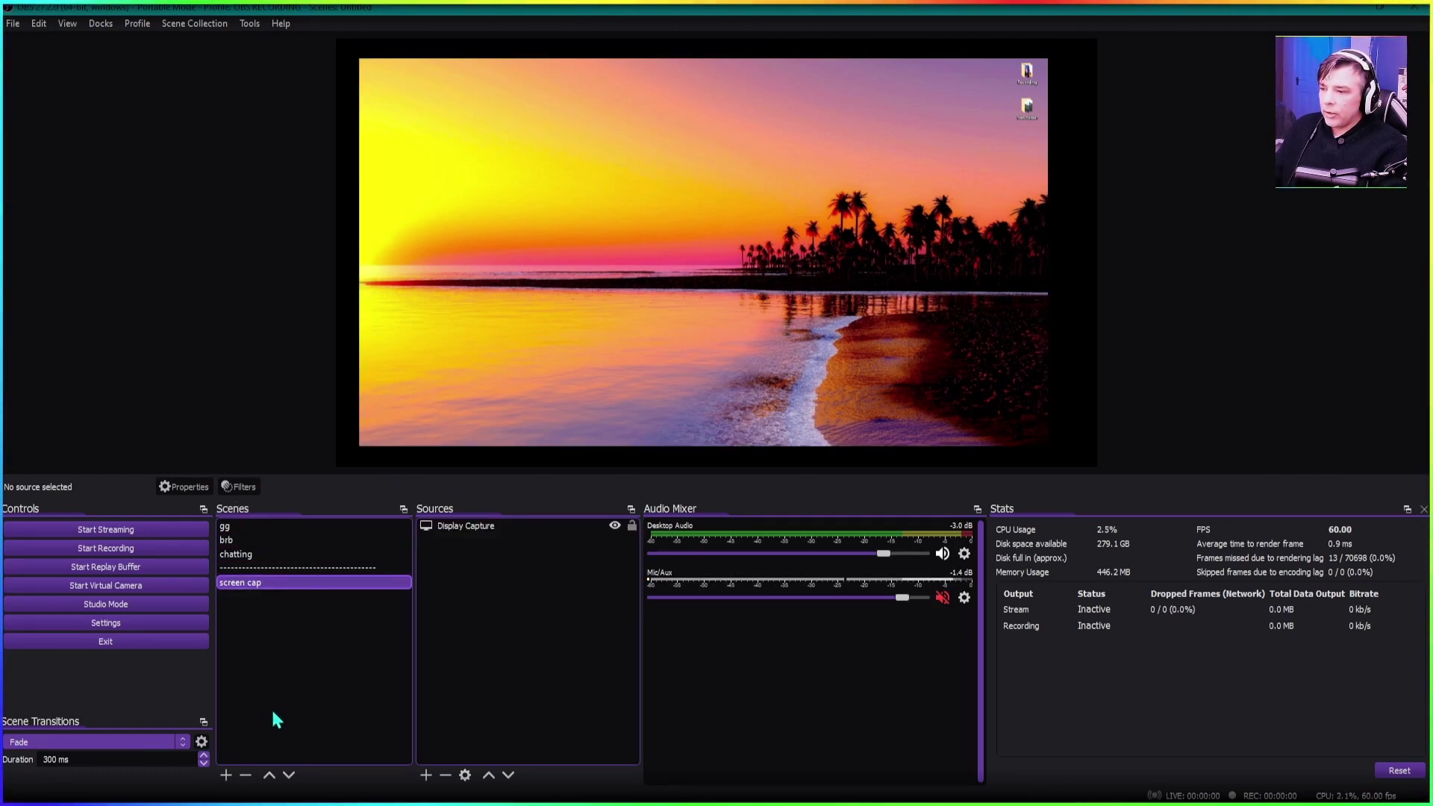
- Create a scene named 'cam' and begin adding a Video Capture Device source to it
left_click(226, 776)
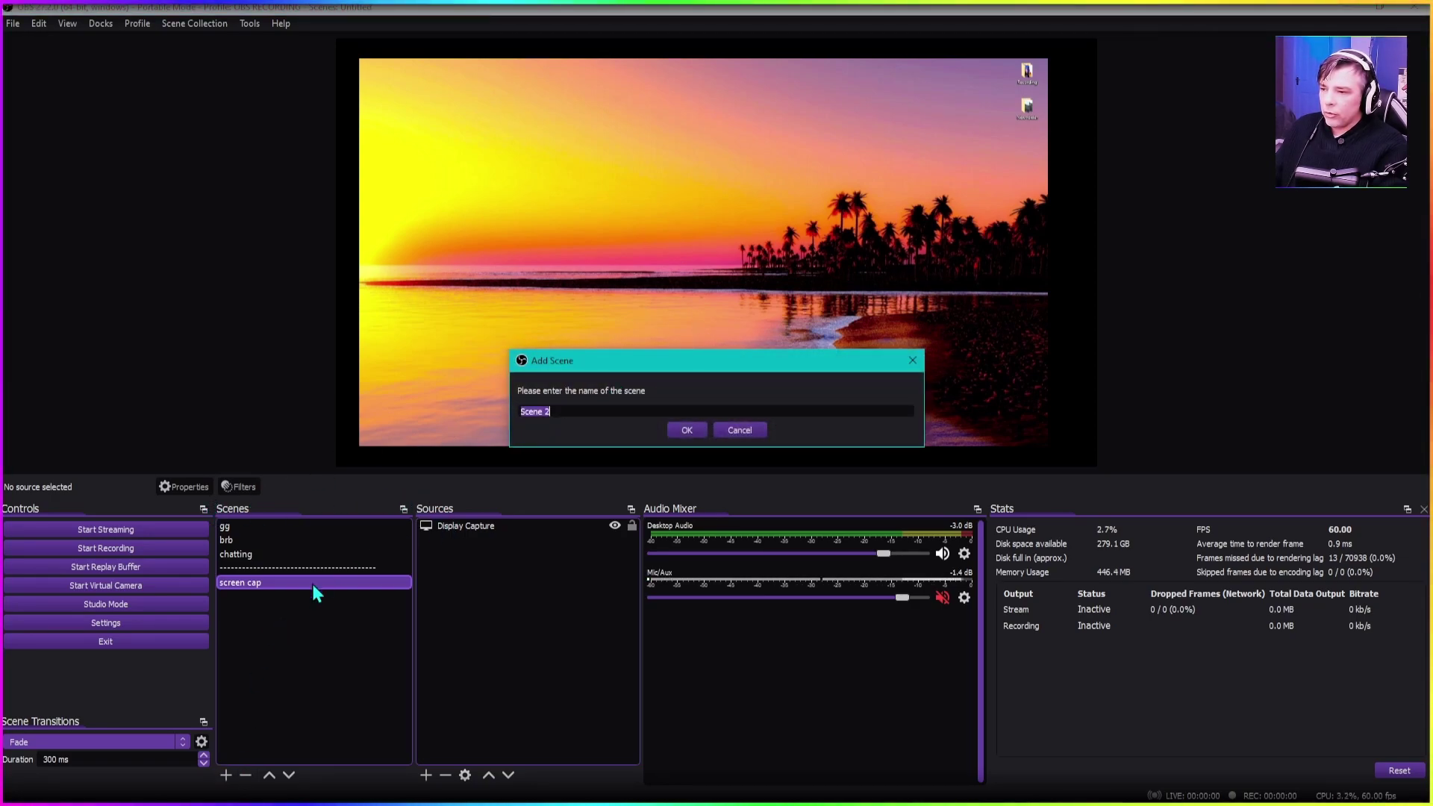
type("cam")
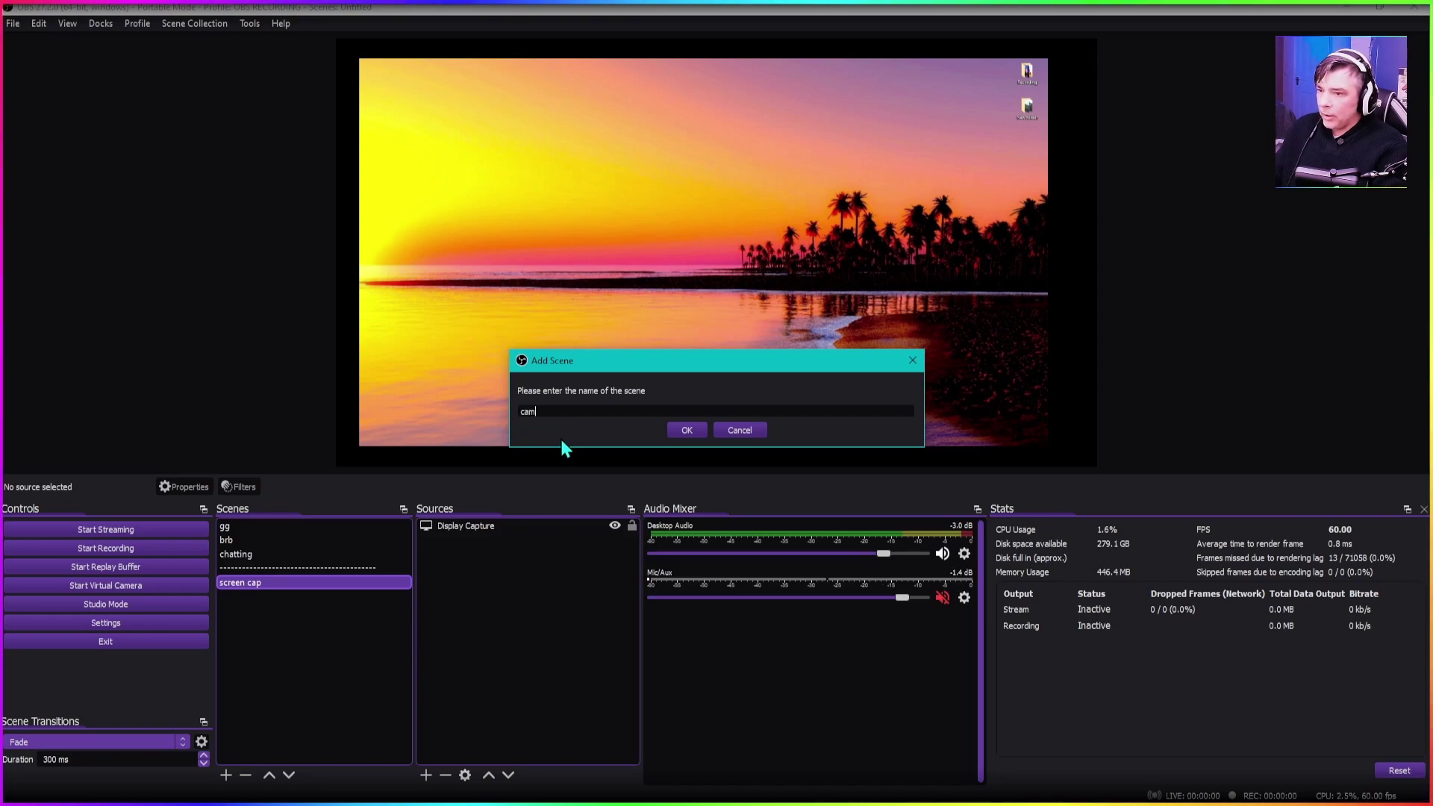
left_click(684, 431)
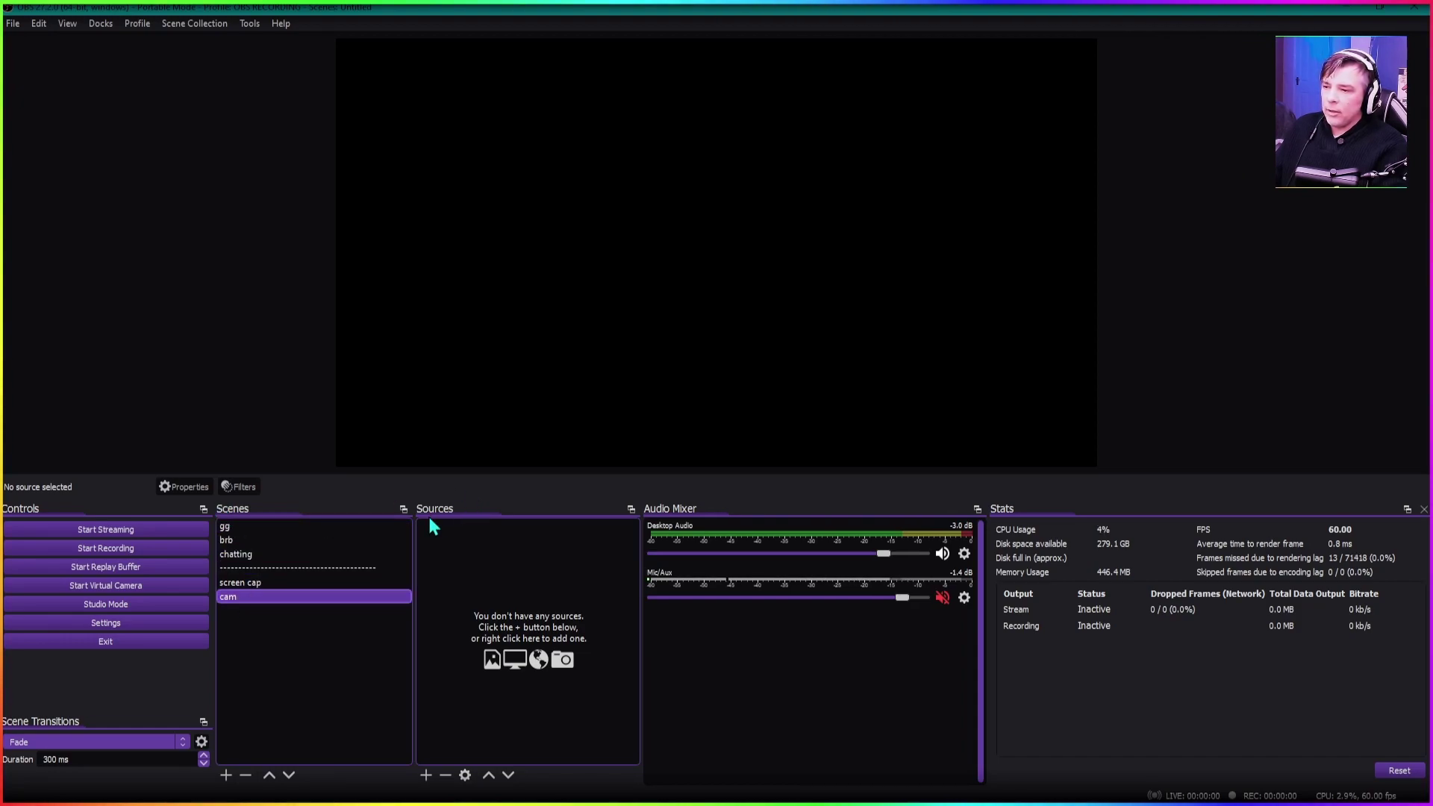
left_click(426, 776)
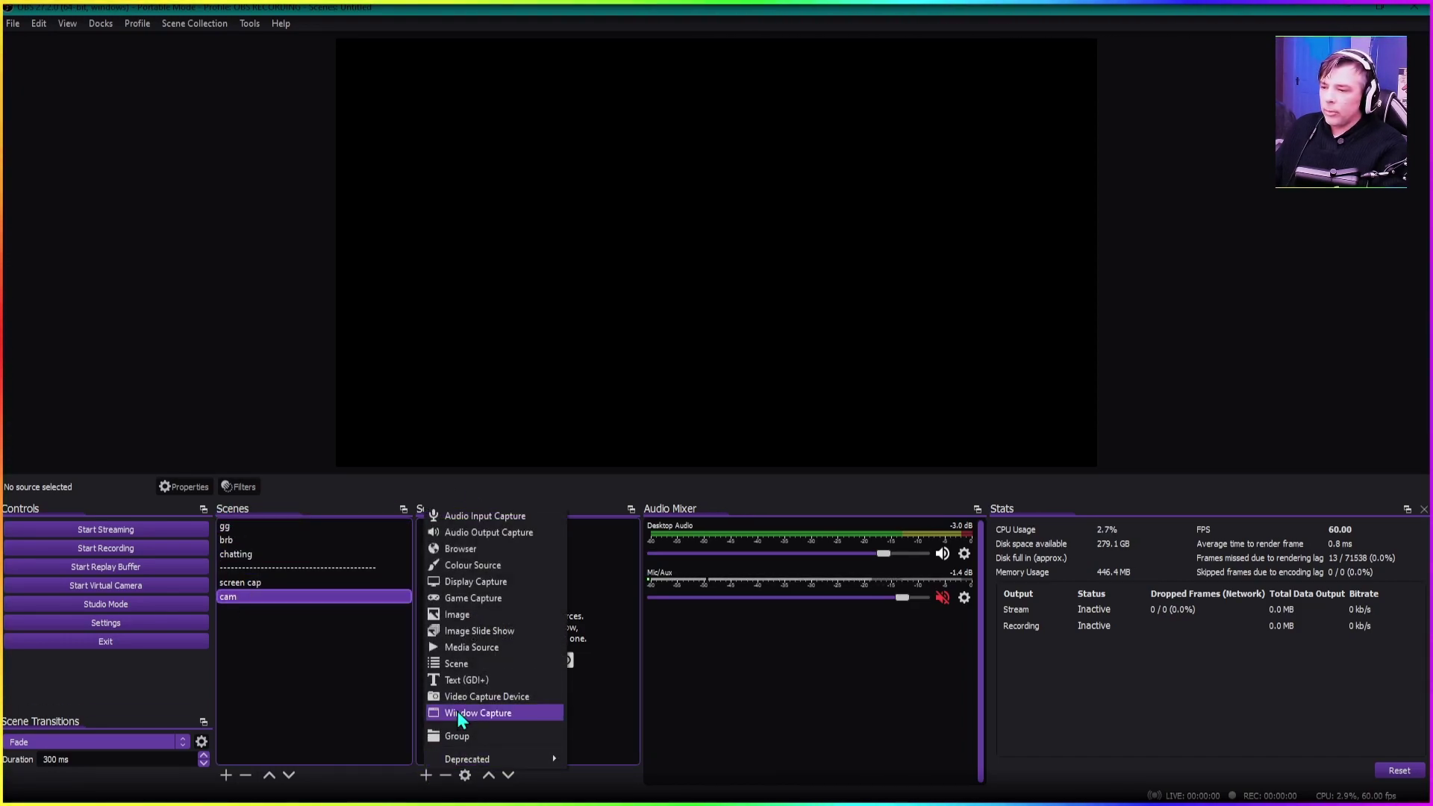
left_click(502, 695)
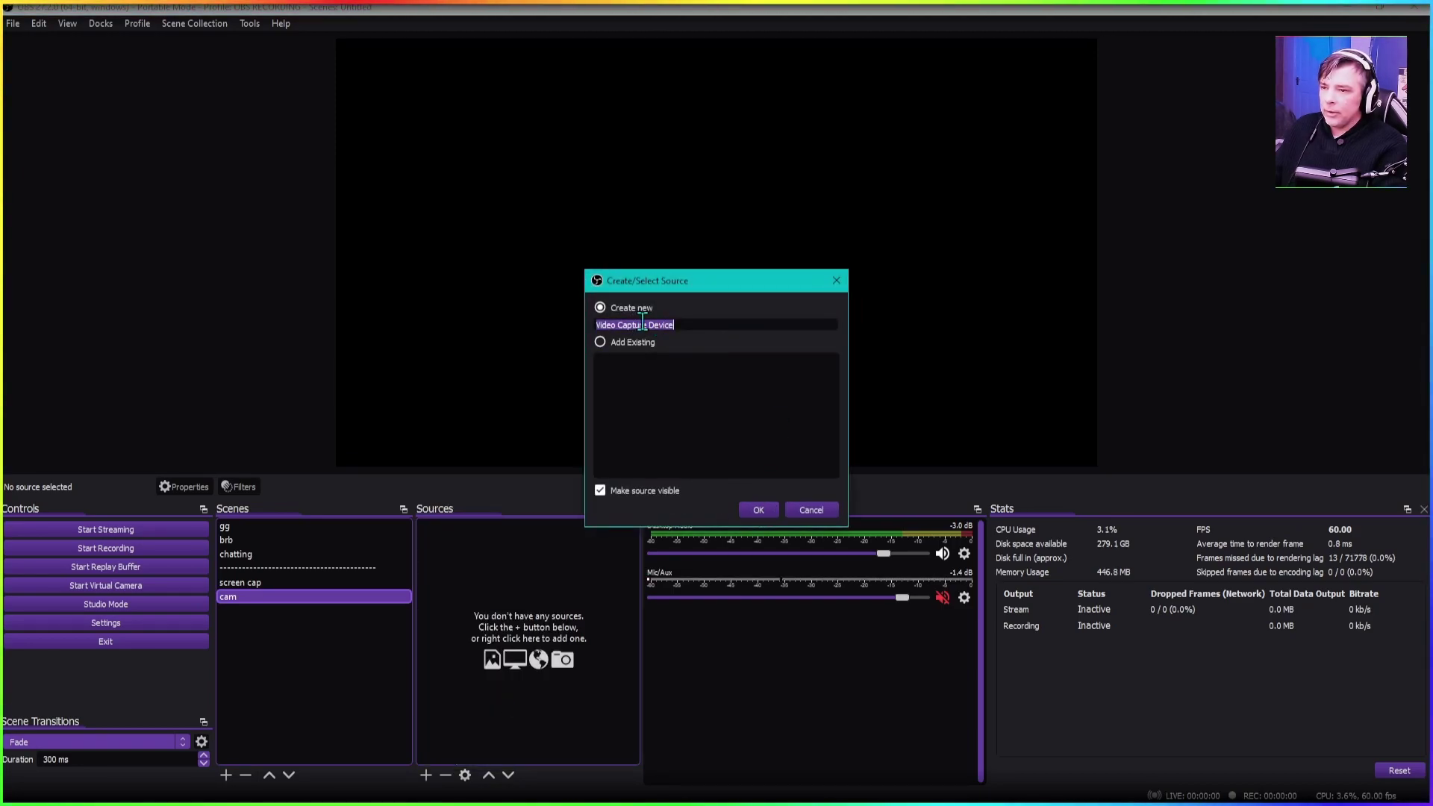
- Create the Video Capture Device source with ChromaCam as its device
left_click(760, 508)
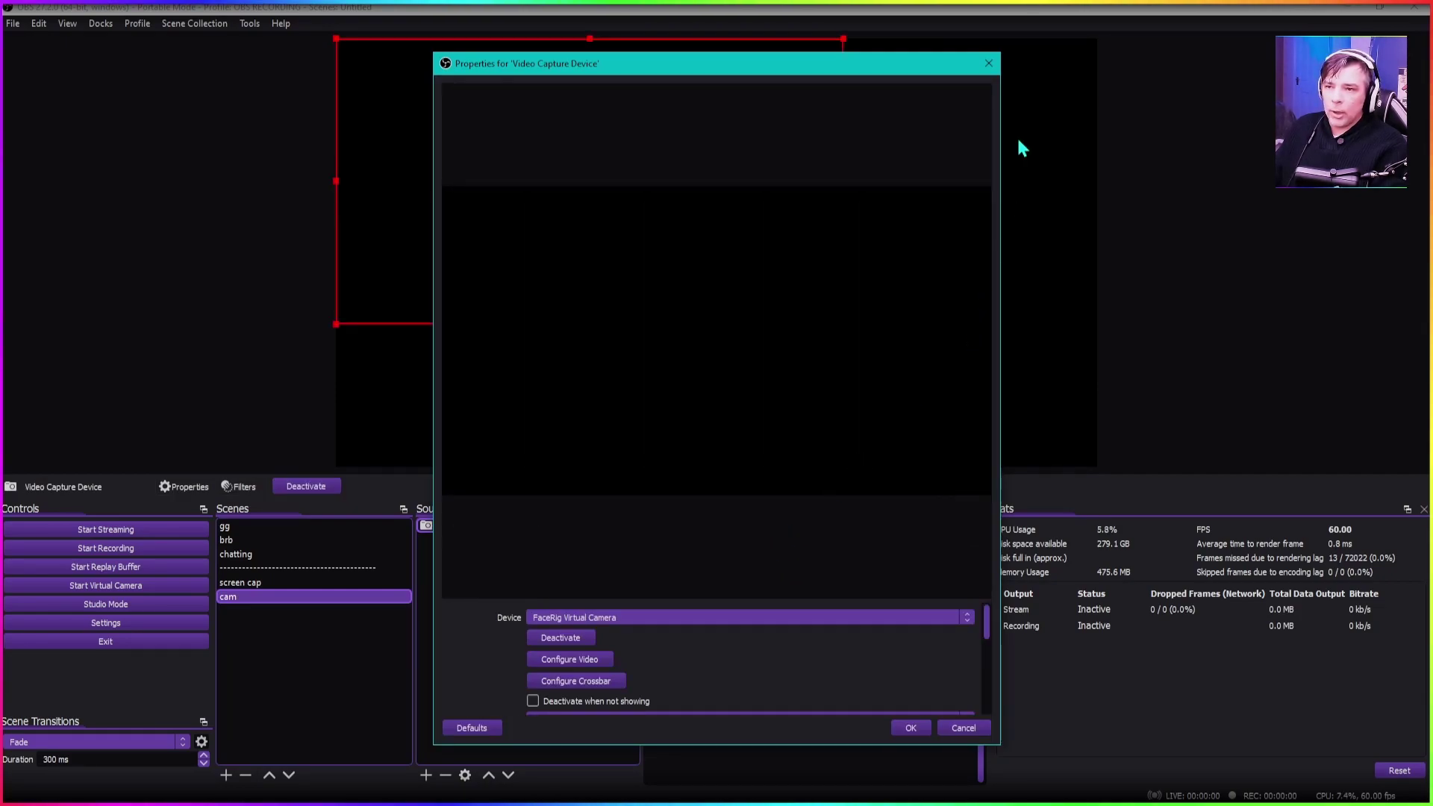
left_click_drag(883, 52, 873, 82)
left_click(632, 459)
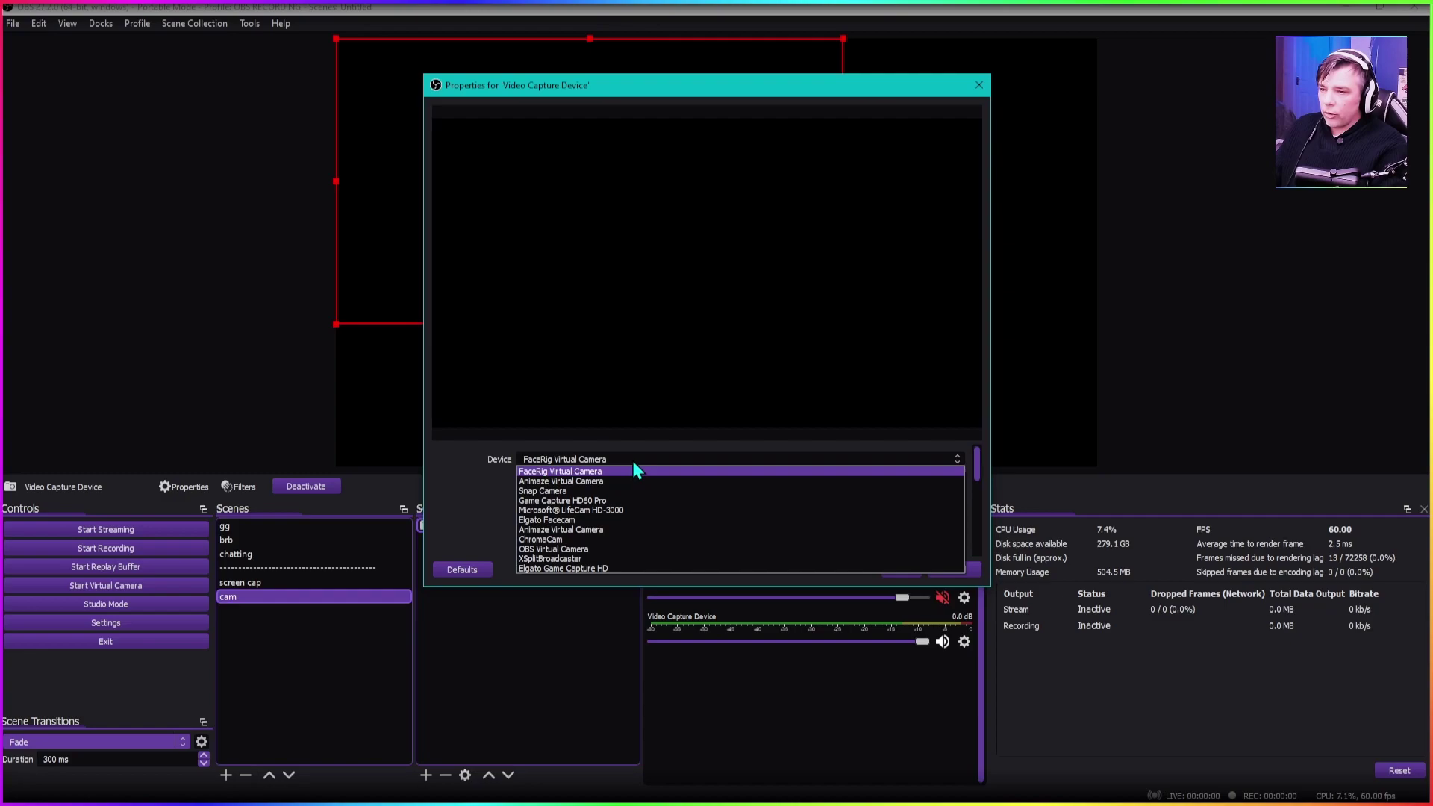
left_click(568, 537)
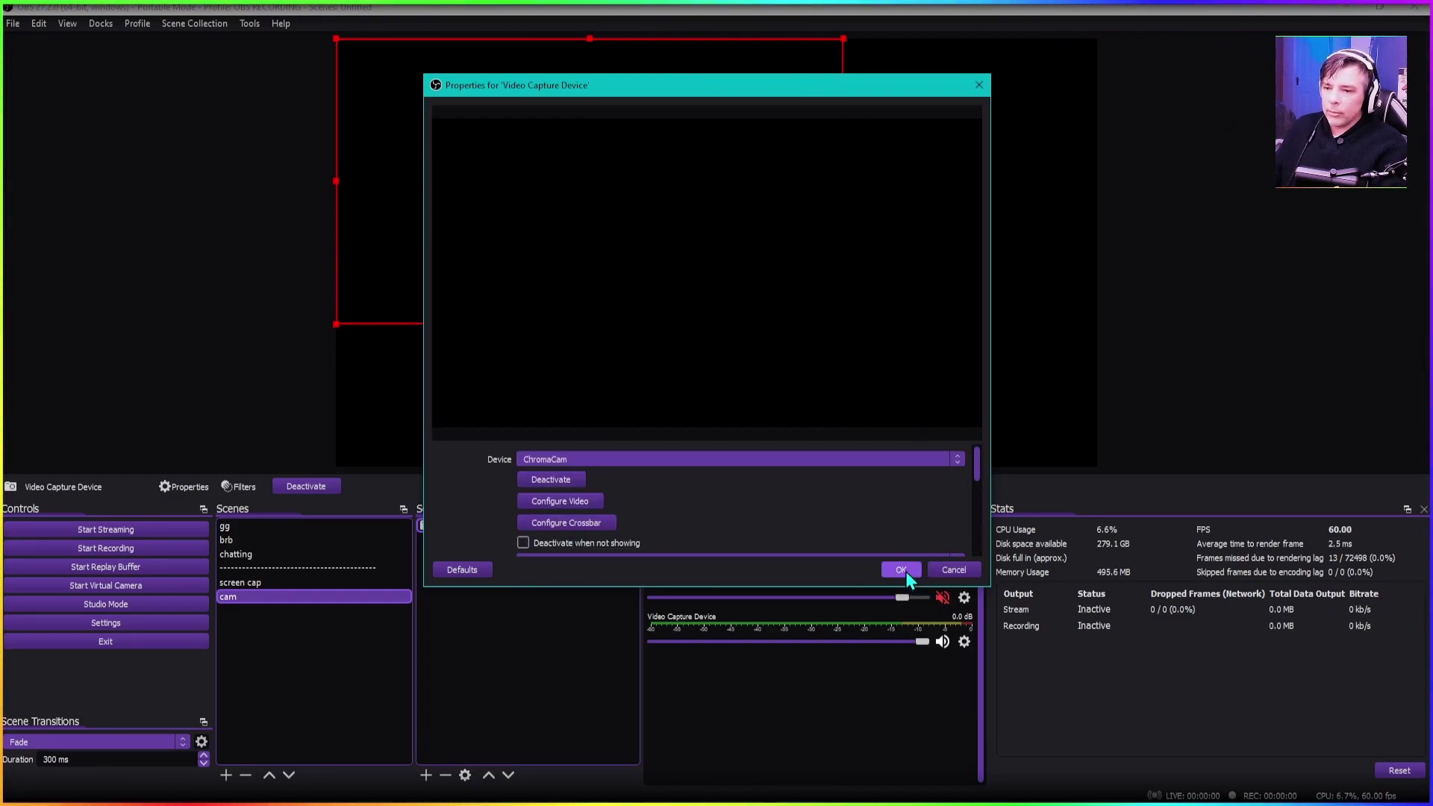
left_click(658, 459)
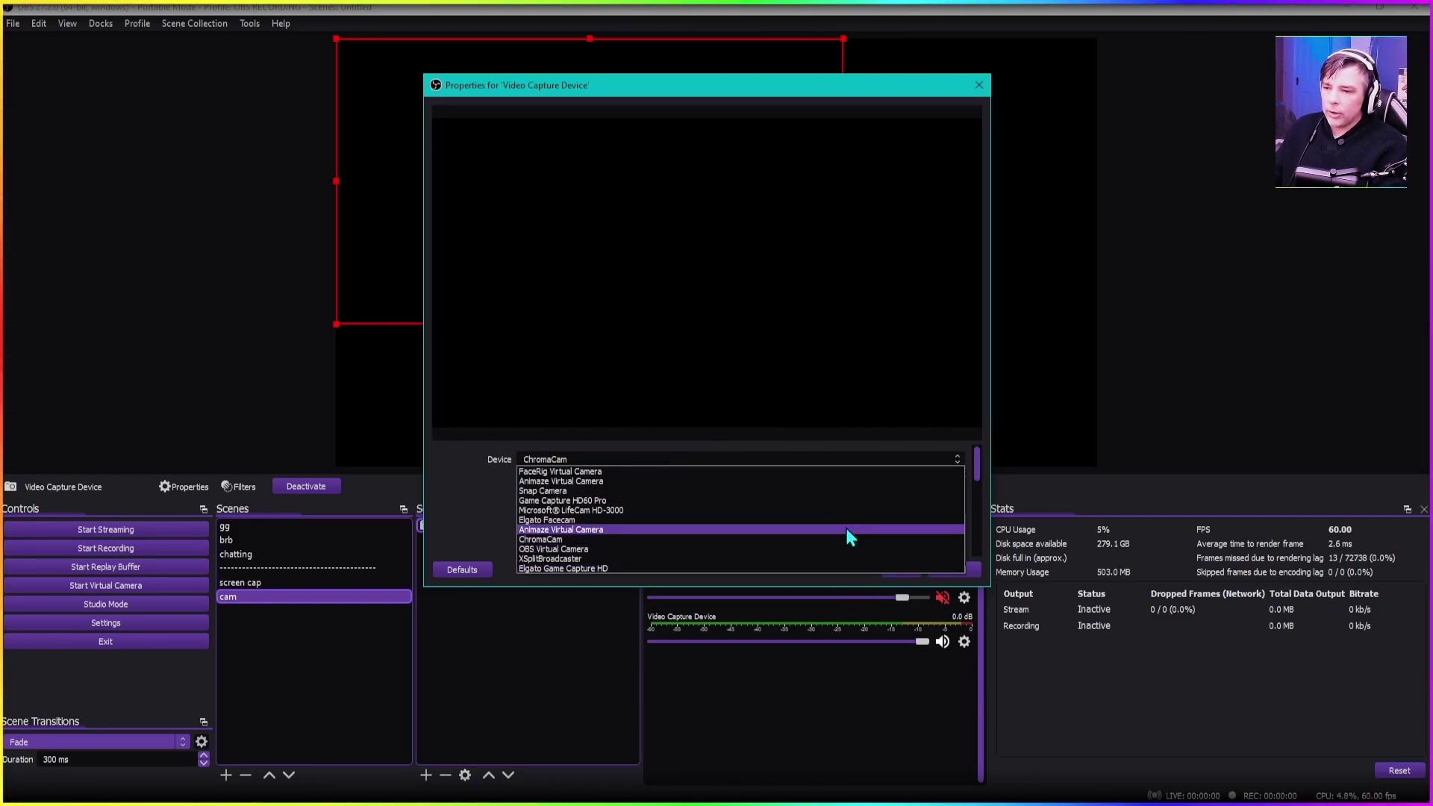
left_click(641, 537)
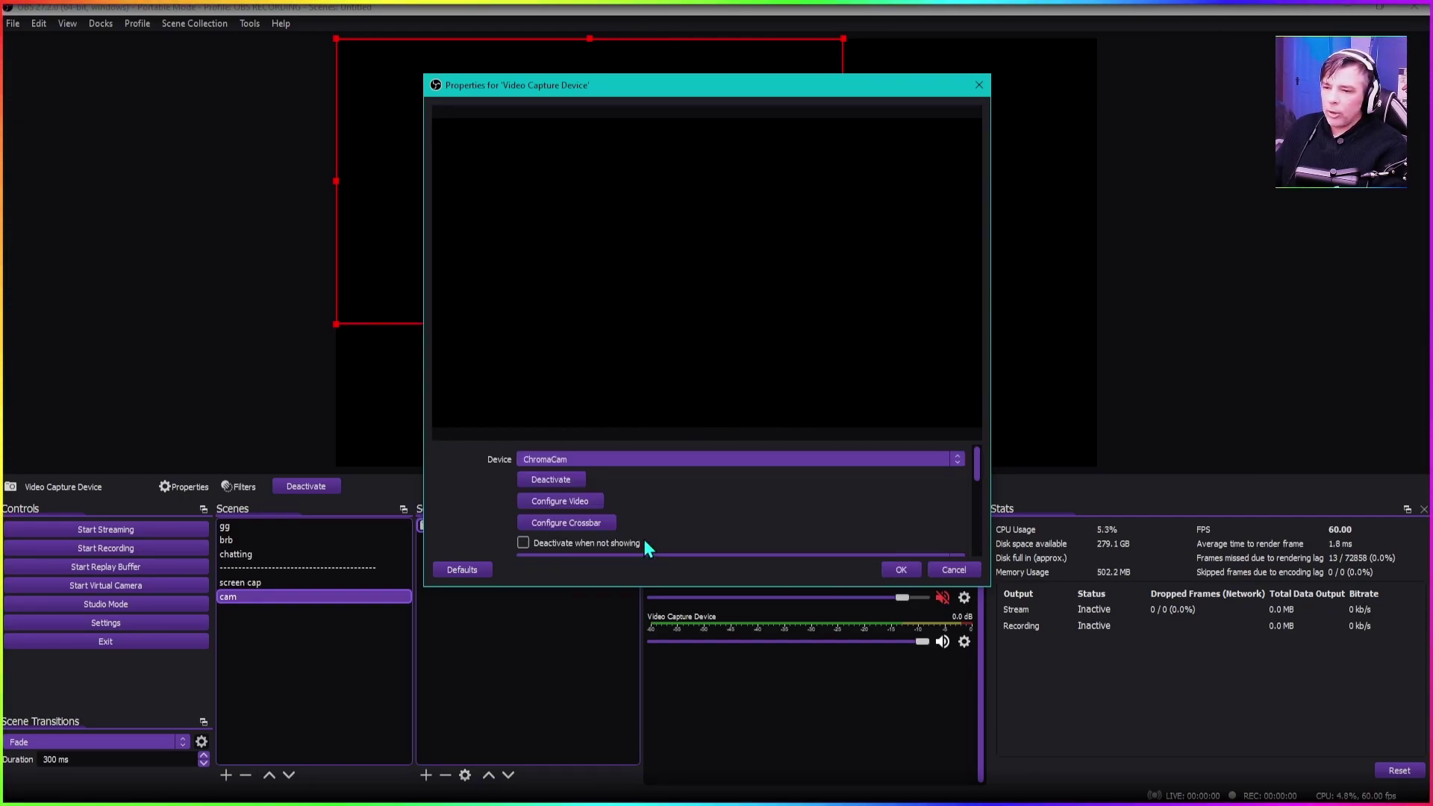
left_click(899, 570)
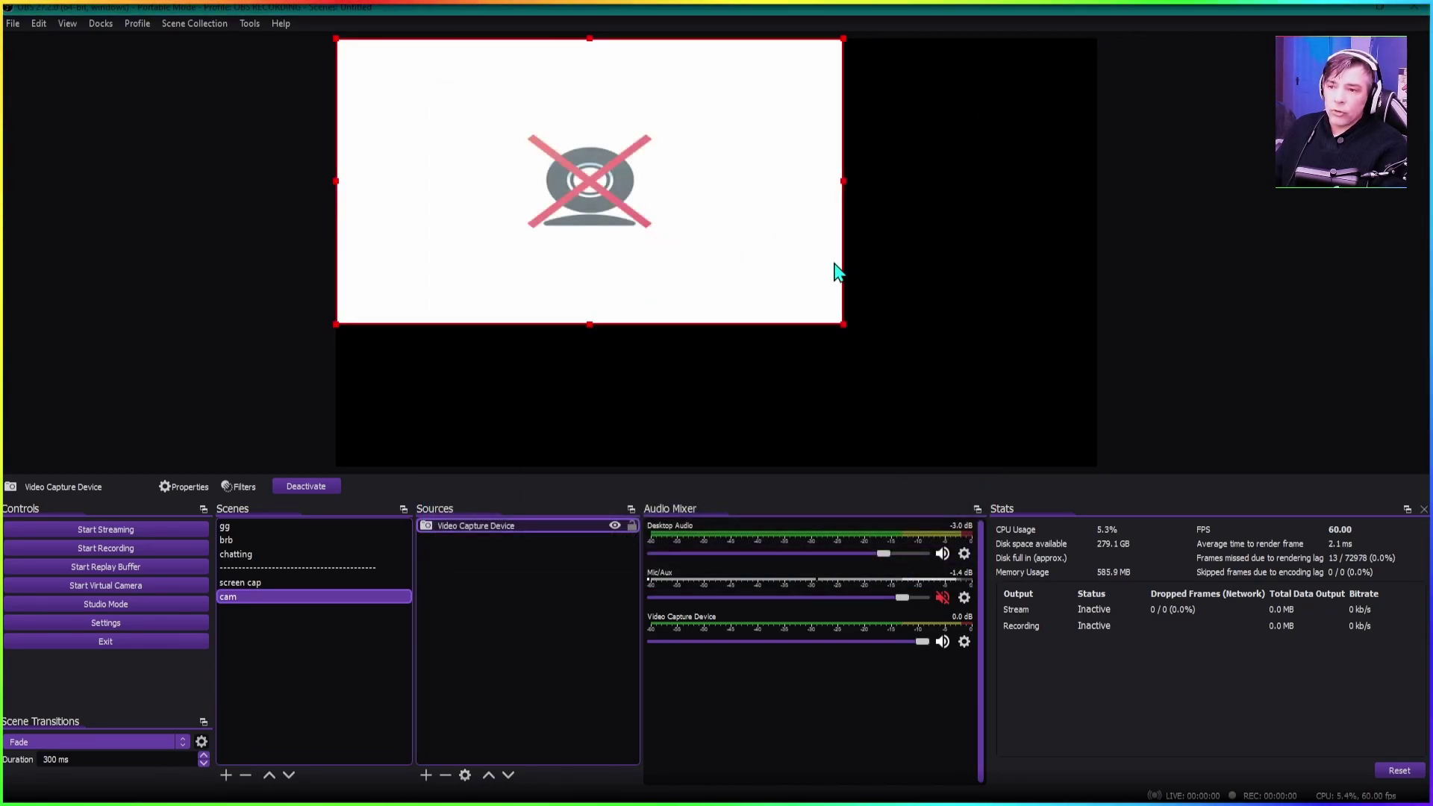
- Shrink the ChromaCam feed on the canvas using its corner handles
left_click_drag(842, 323, 579, 176)
left_click_drag(467, 108, 963, 118)
left_click_drag(838, 188, 911, 147)
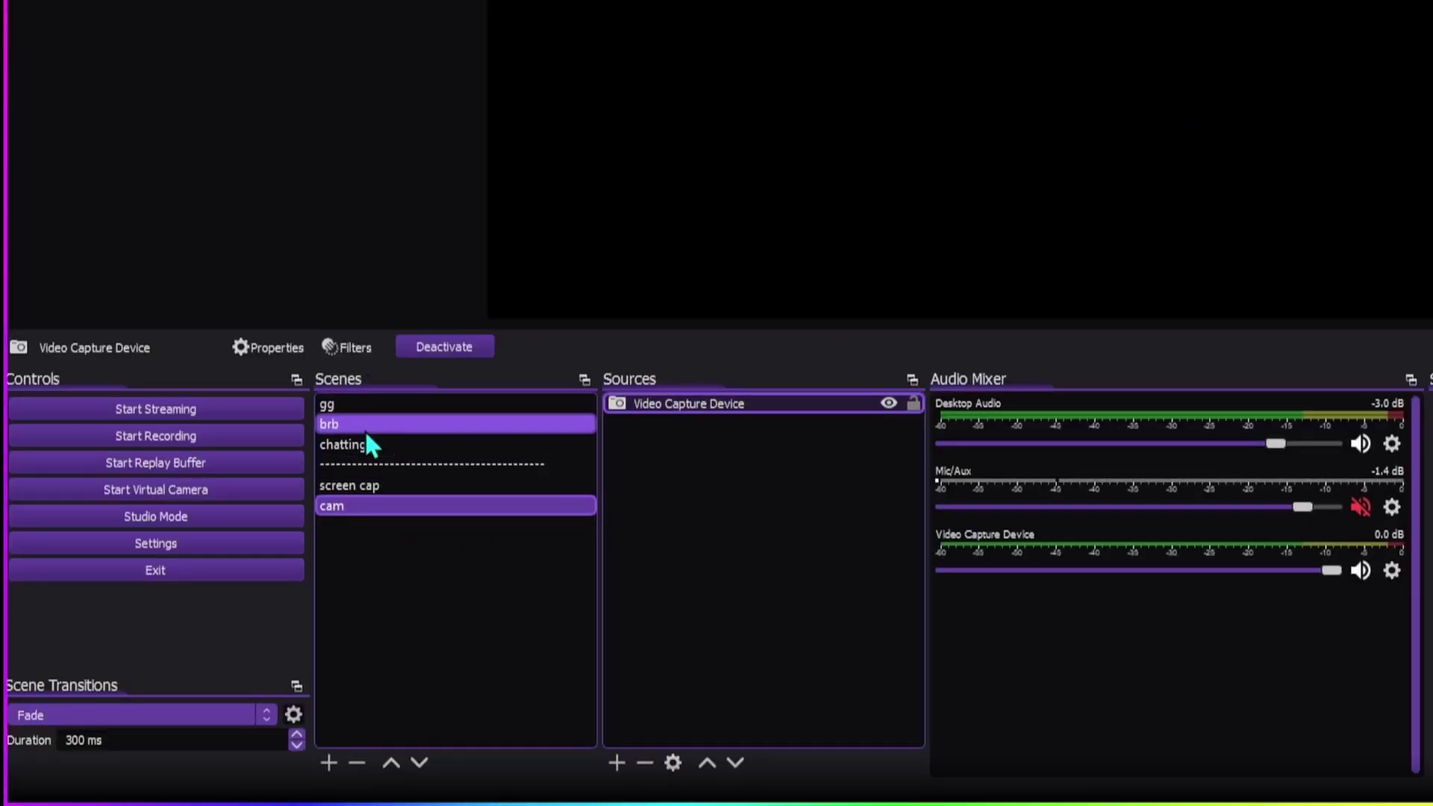
- Flip through the screen cap, cam, gg, brb and chatting scenes, ending on gg
left_click(450, 488)
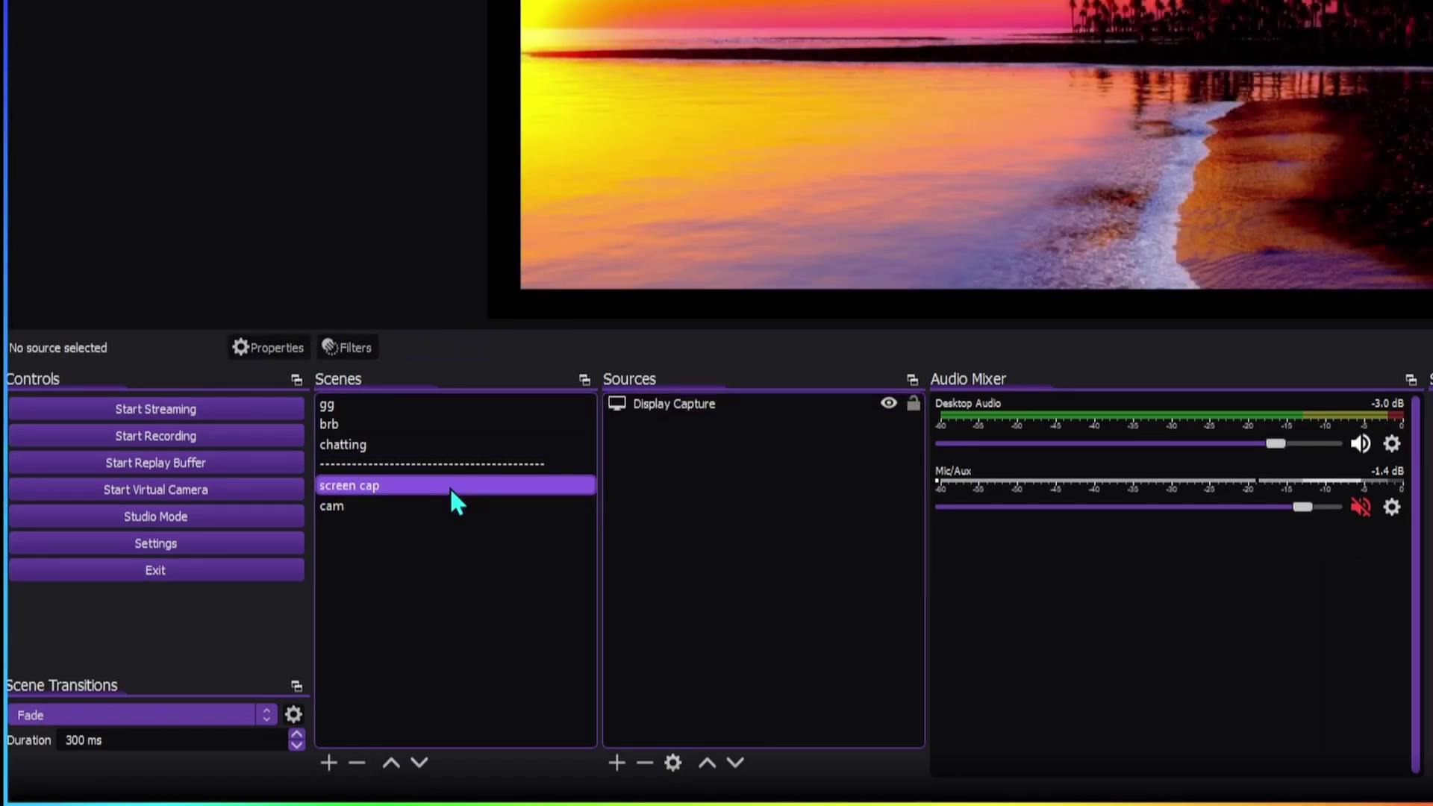
left_click(410, 508)
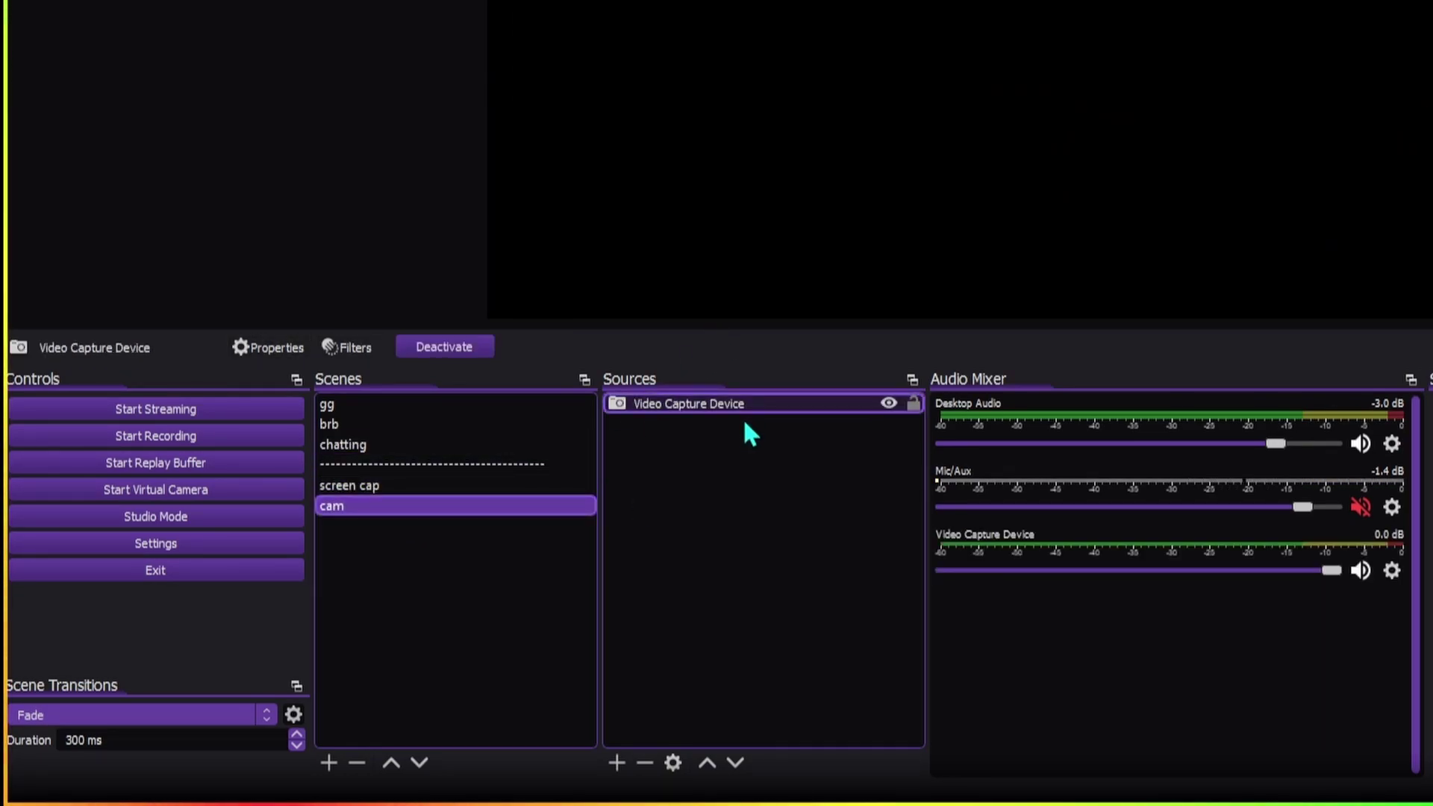
left_click(457, 401)
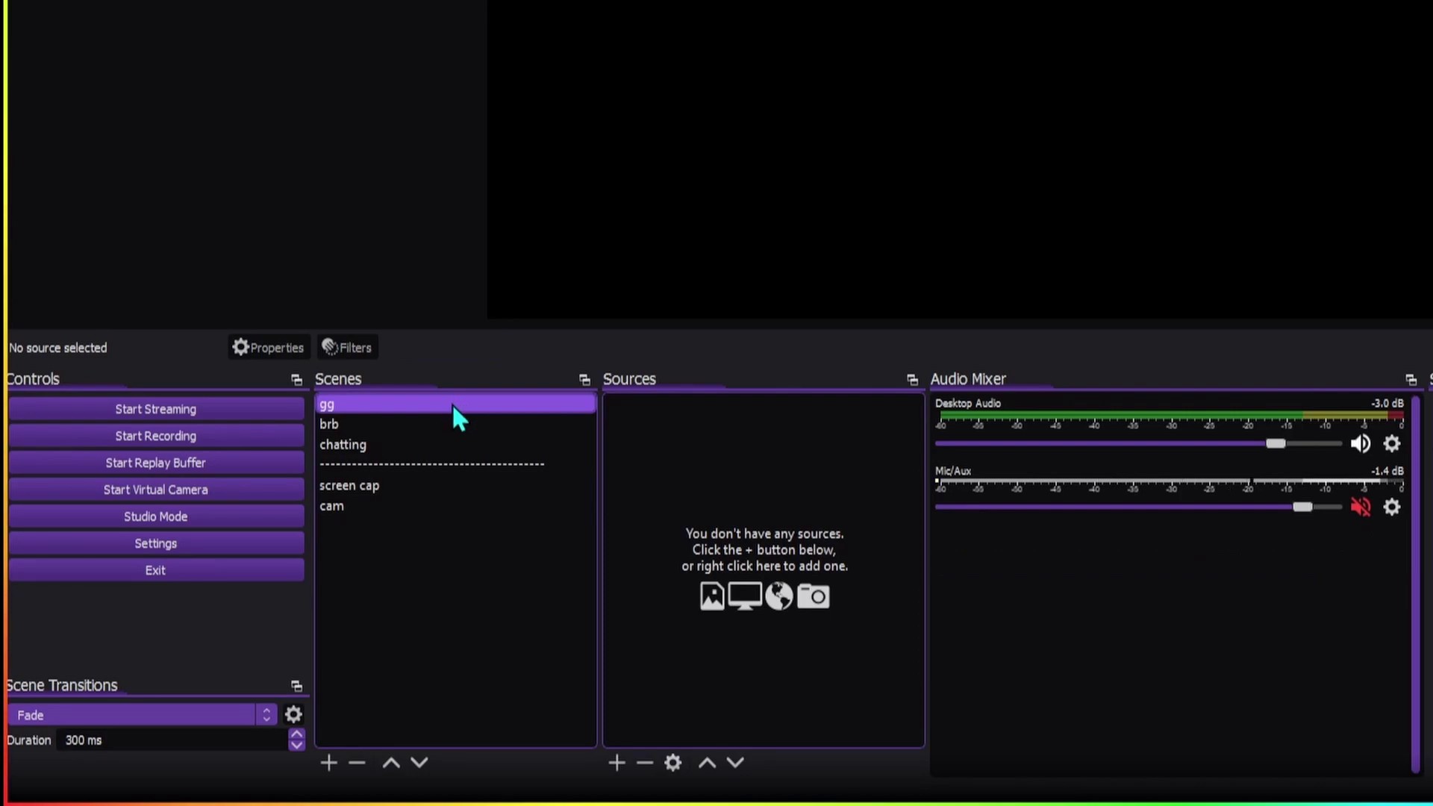
left_click(440, 423)
left_click(448, 445)
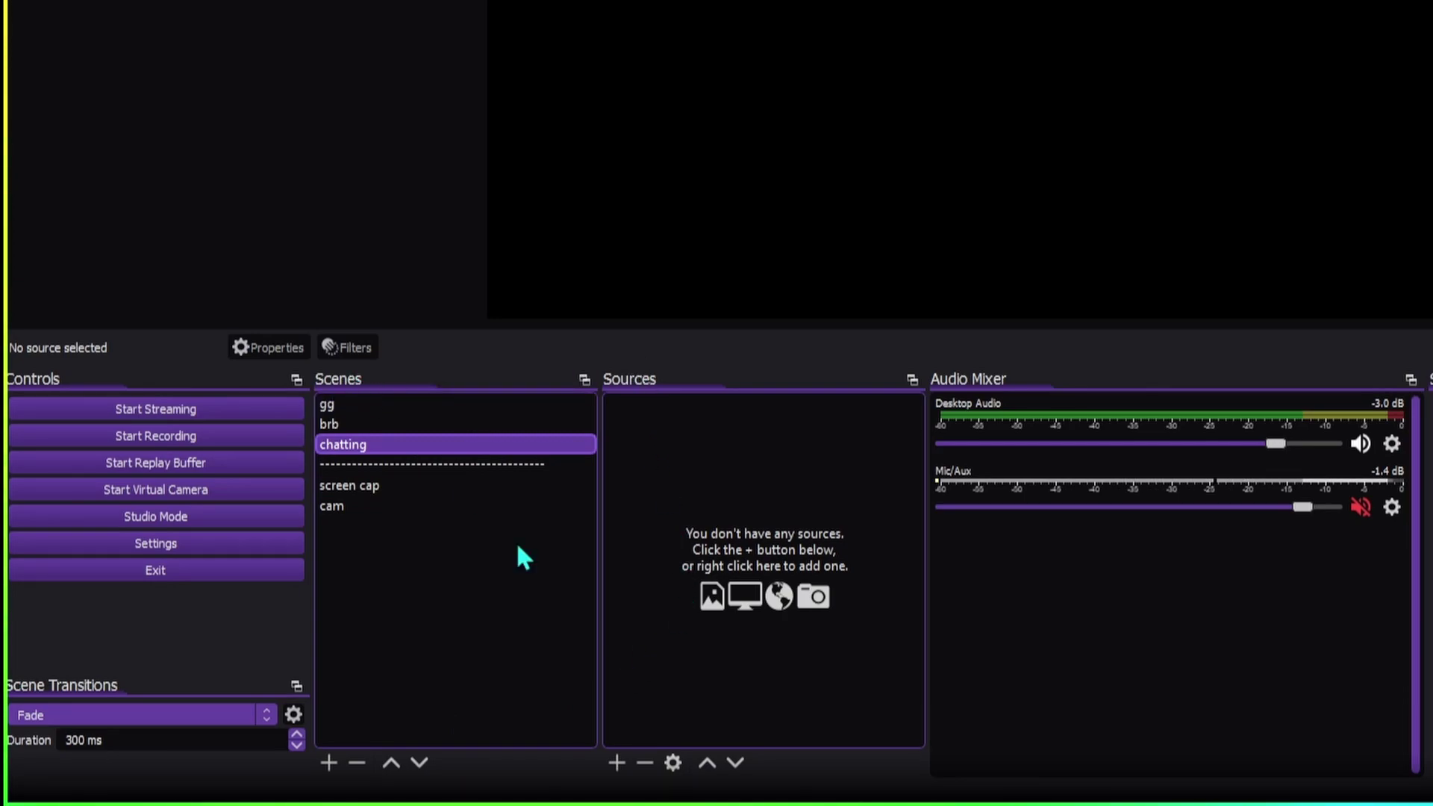
left_click(444, 406)
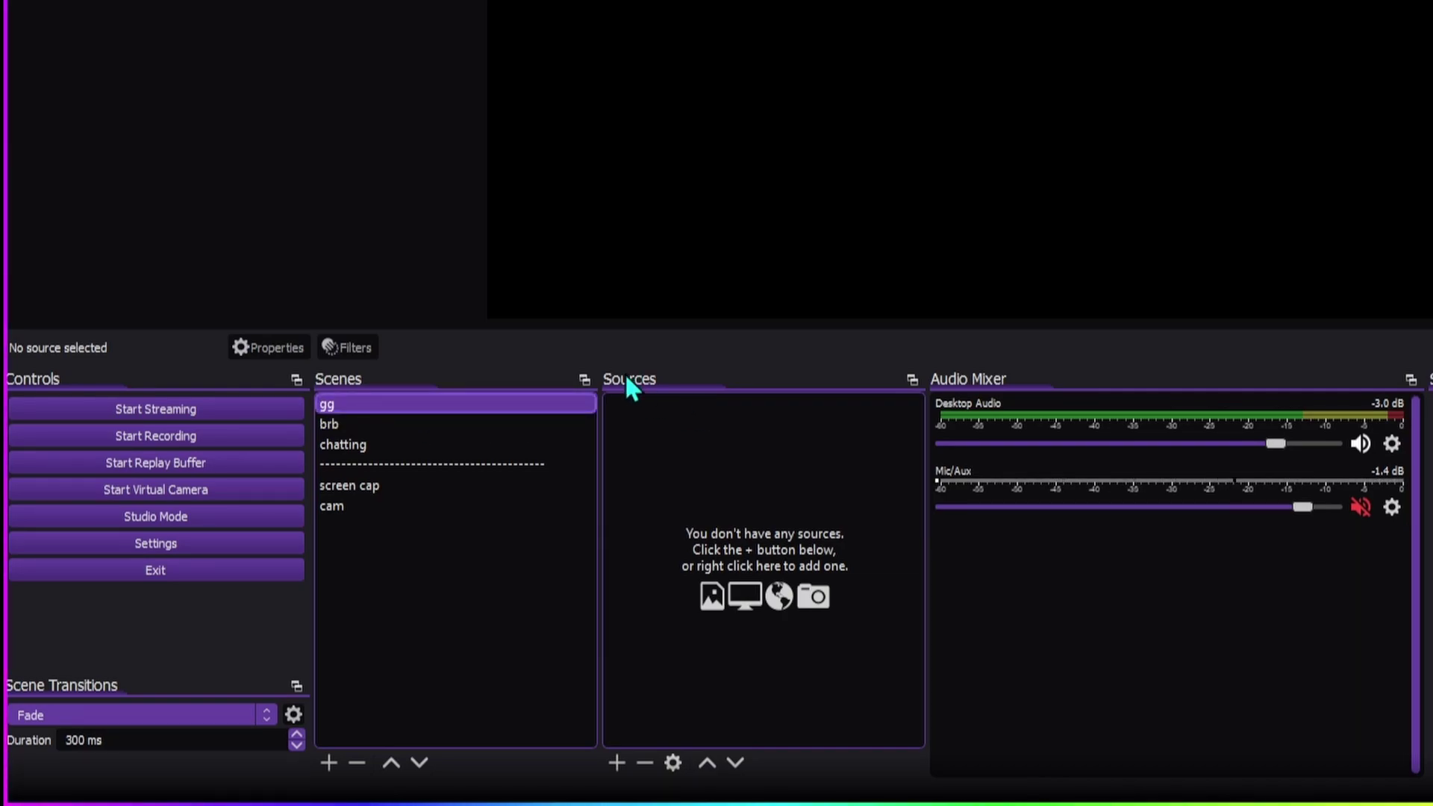
- Try adding the existing Display Capture to gg, cancel, and reopen the source-type list
left_click(613, 760)
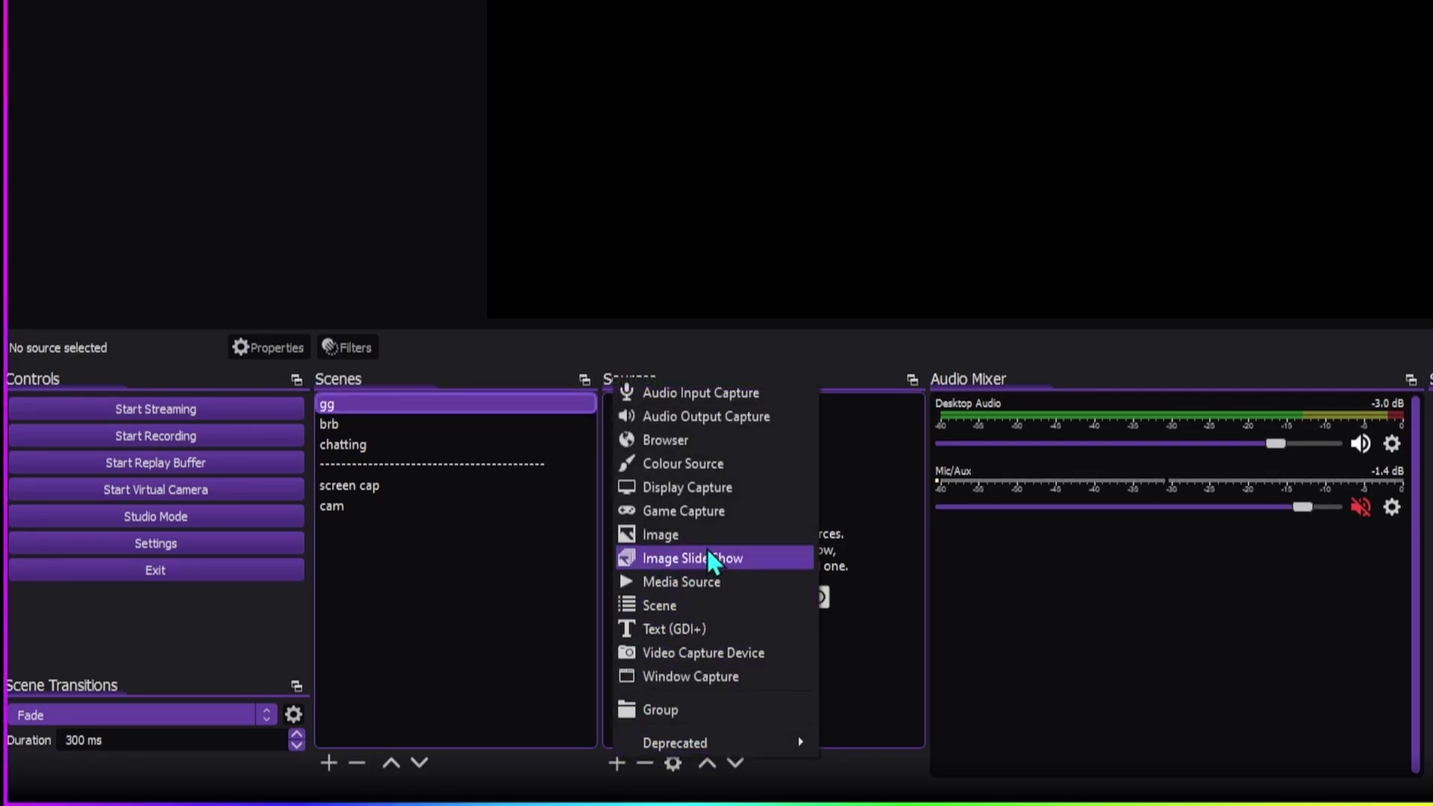
left_click(722, 488)
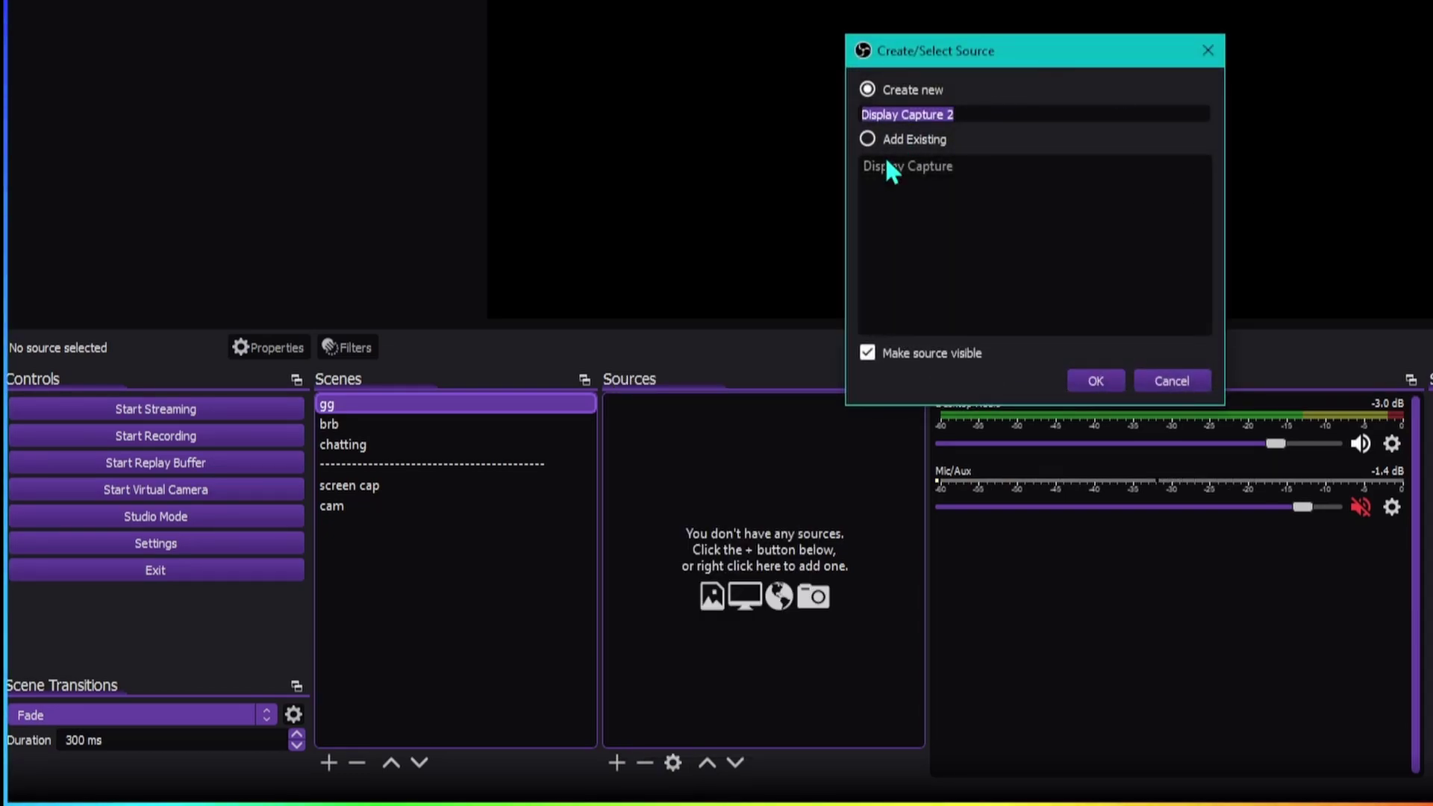
left_click(868, 138)
left_click(923, 164)
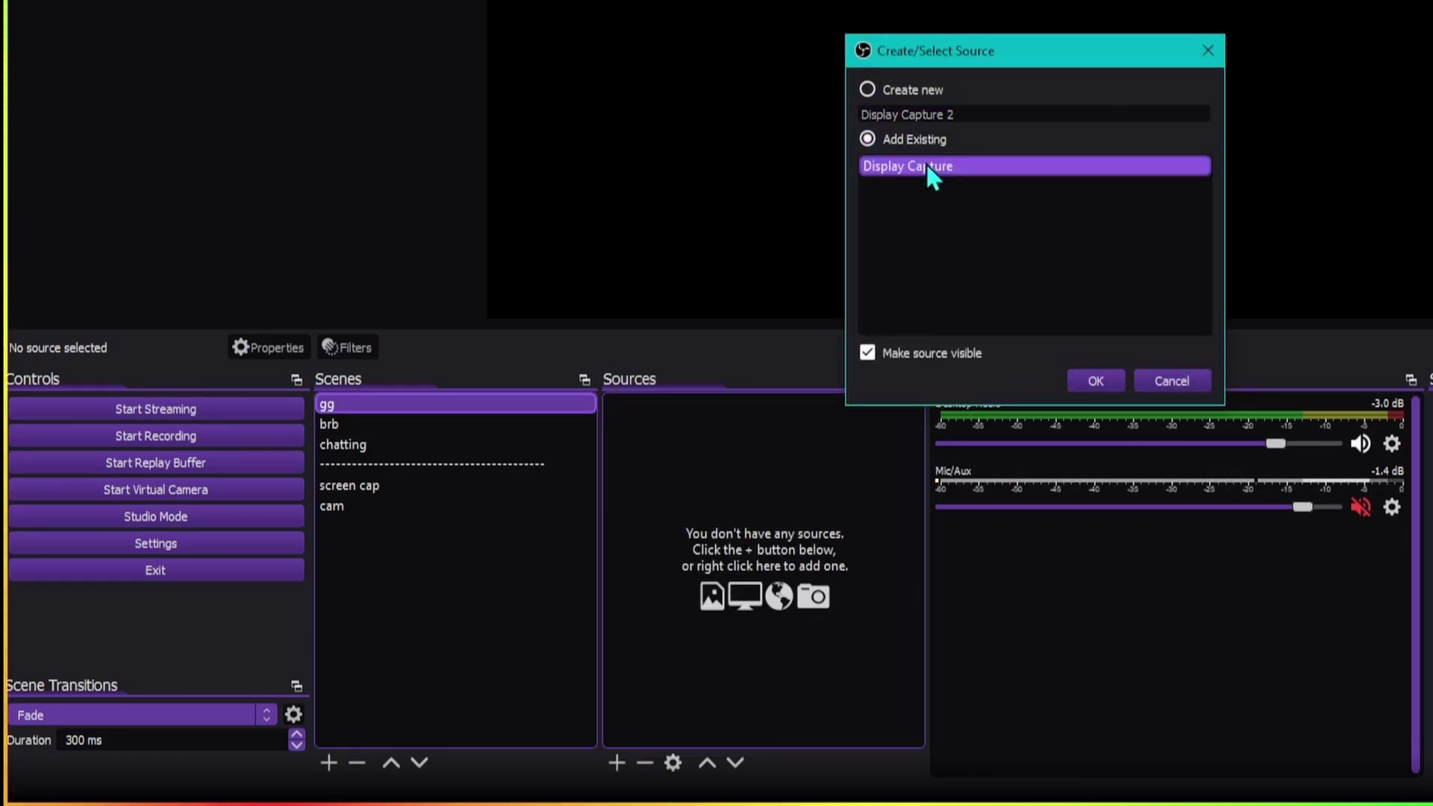
left_click(1189, 382)
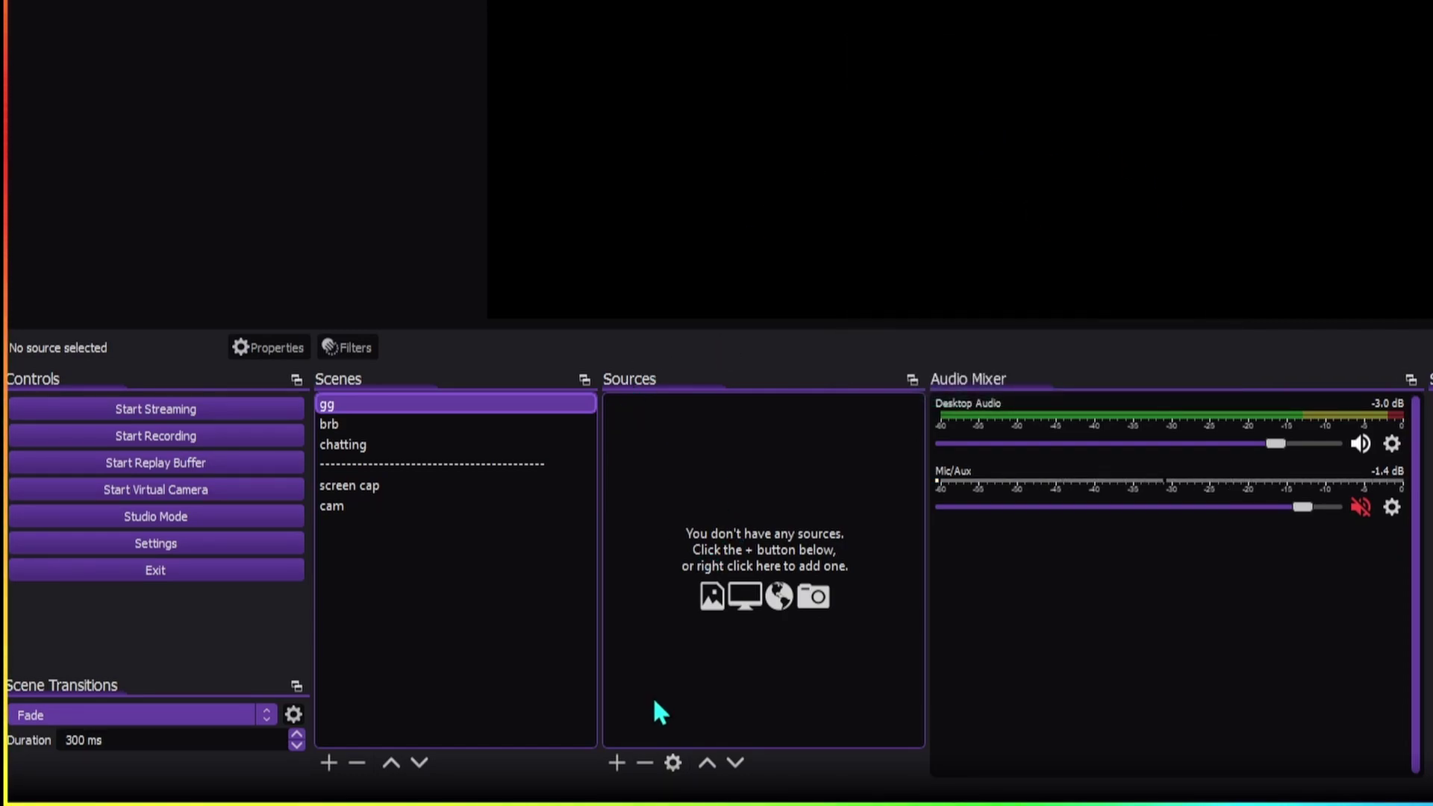
left_click(616, 762)
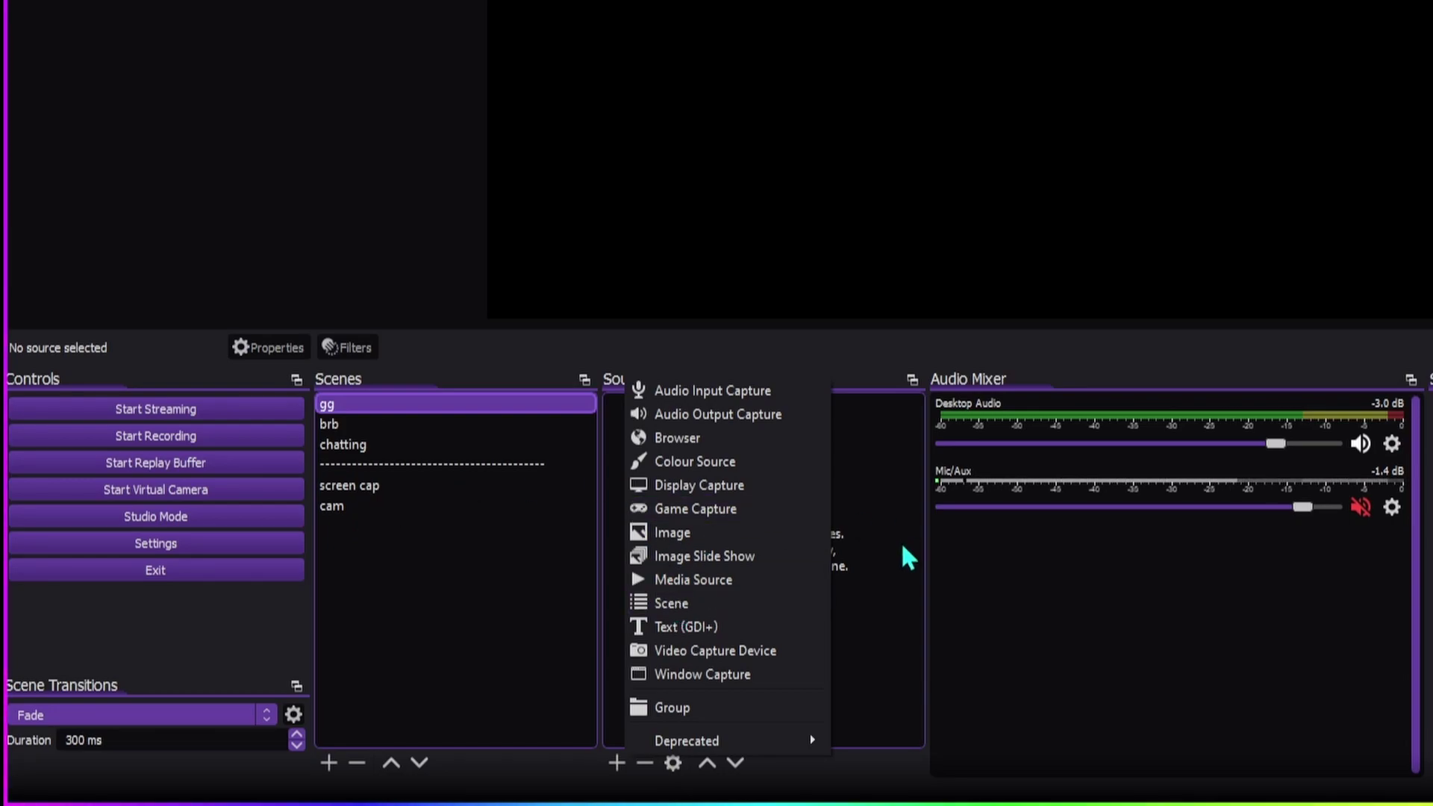
- Add the existing screen cap scene as a Scene source in gg, then deselect it
left_click(857, 571)
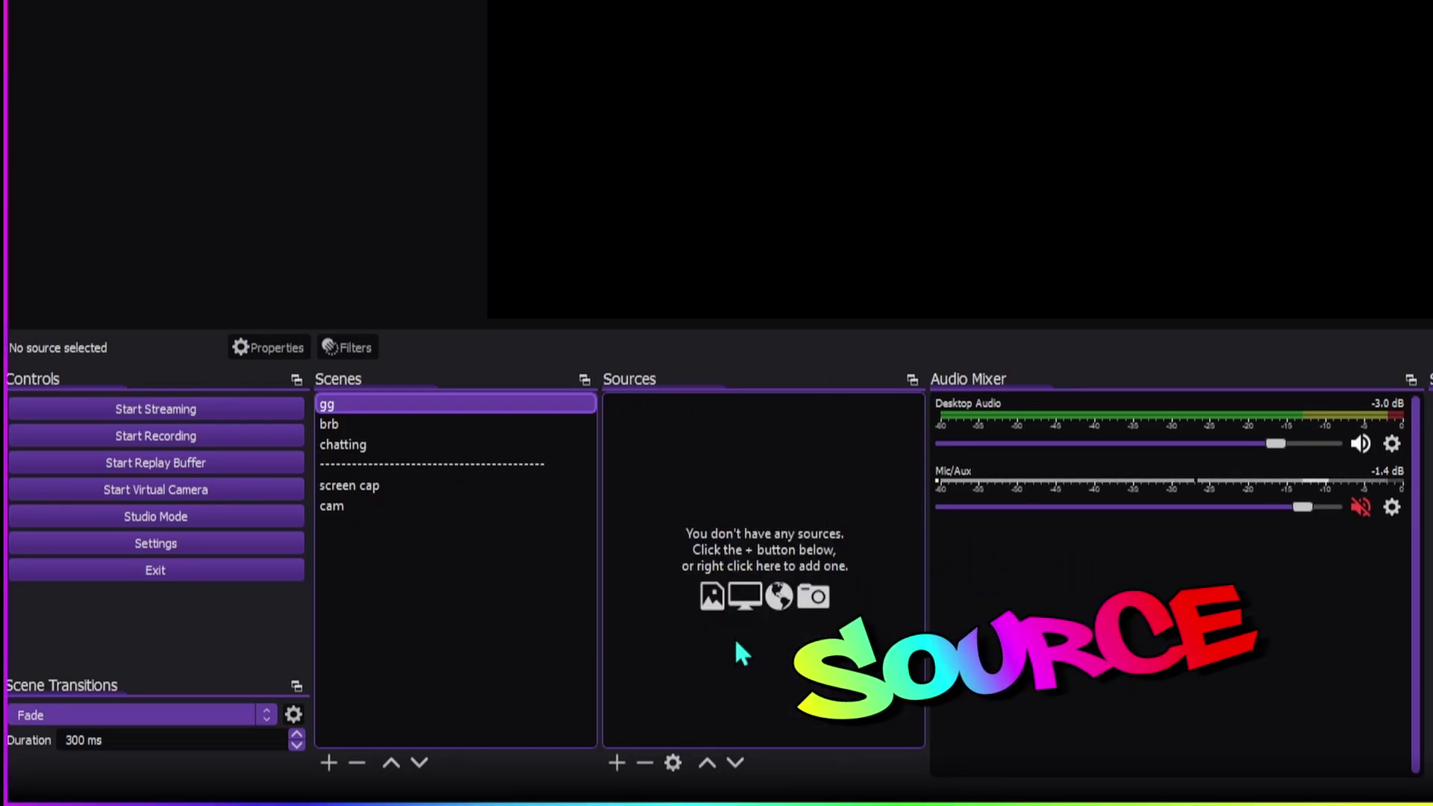
left_click(616, 762)
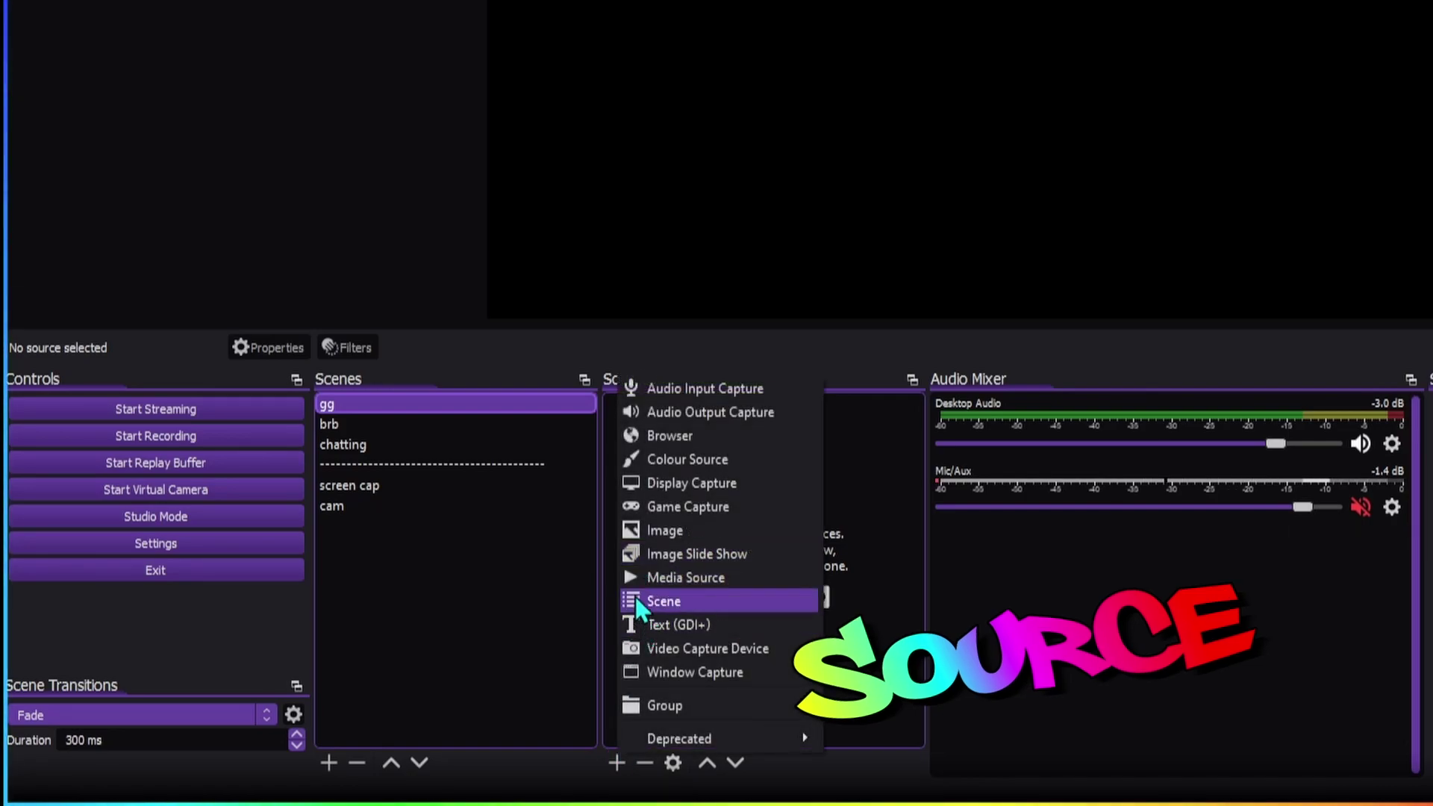
left_click(636, 595)
left_click(913, 246)
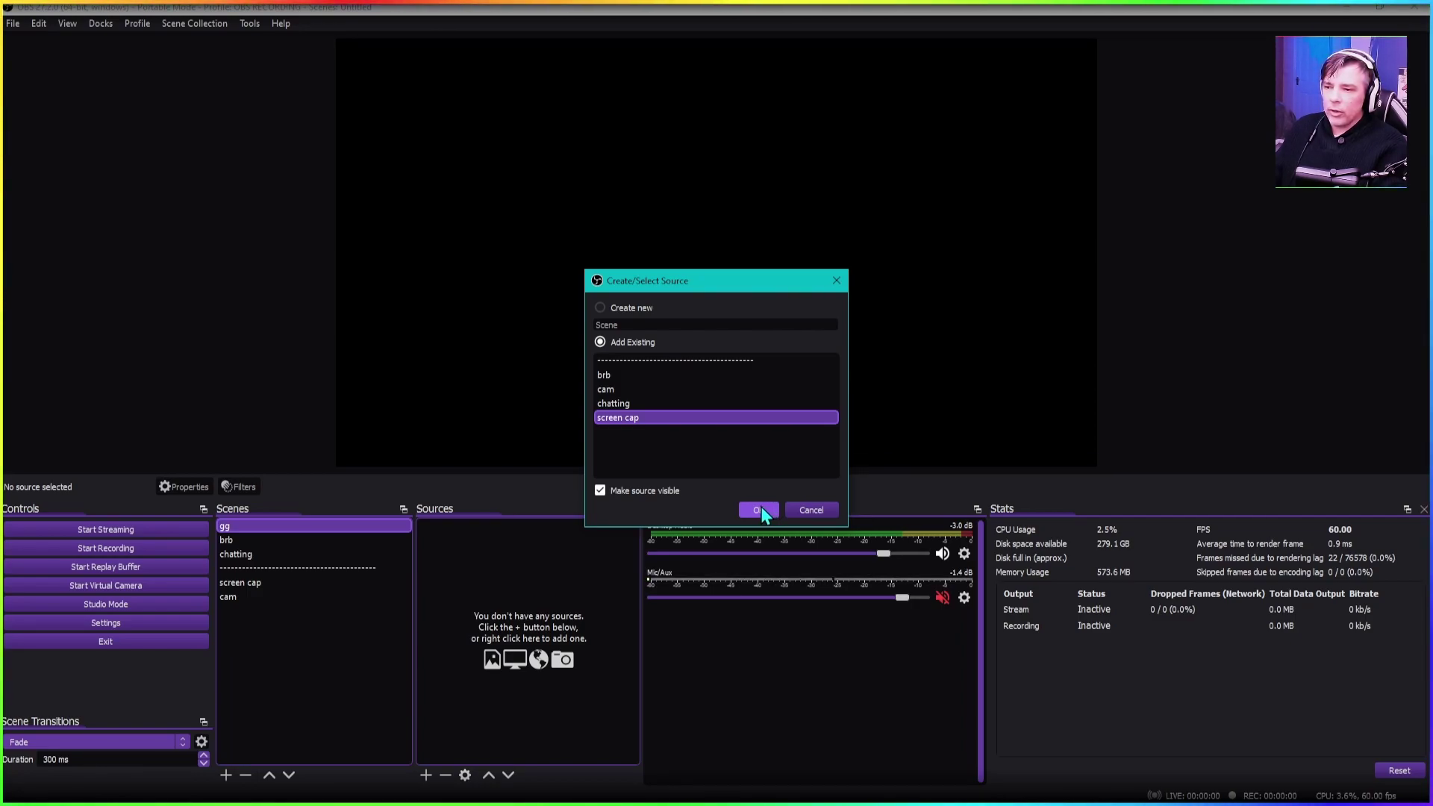
left_click(760, 508)
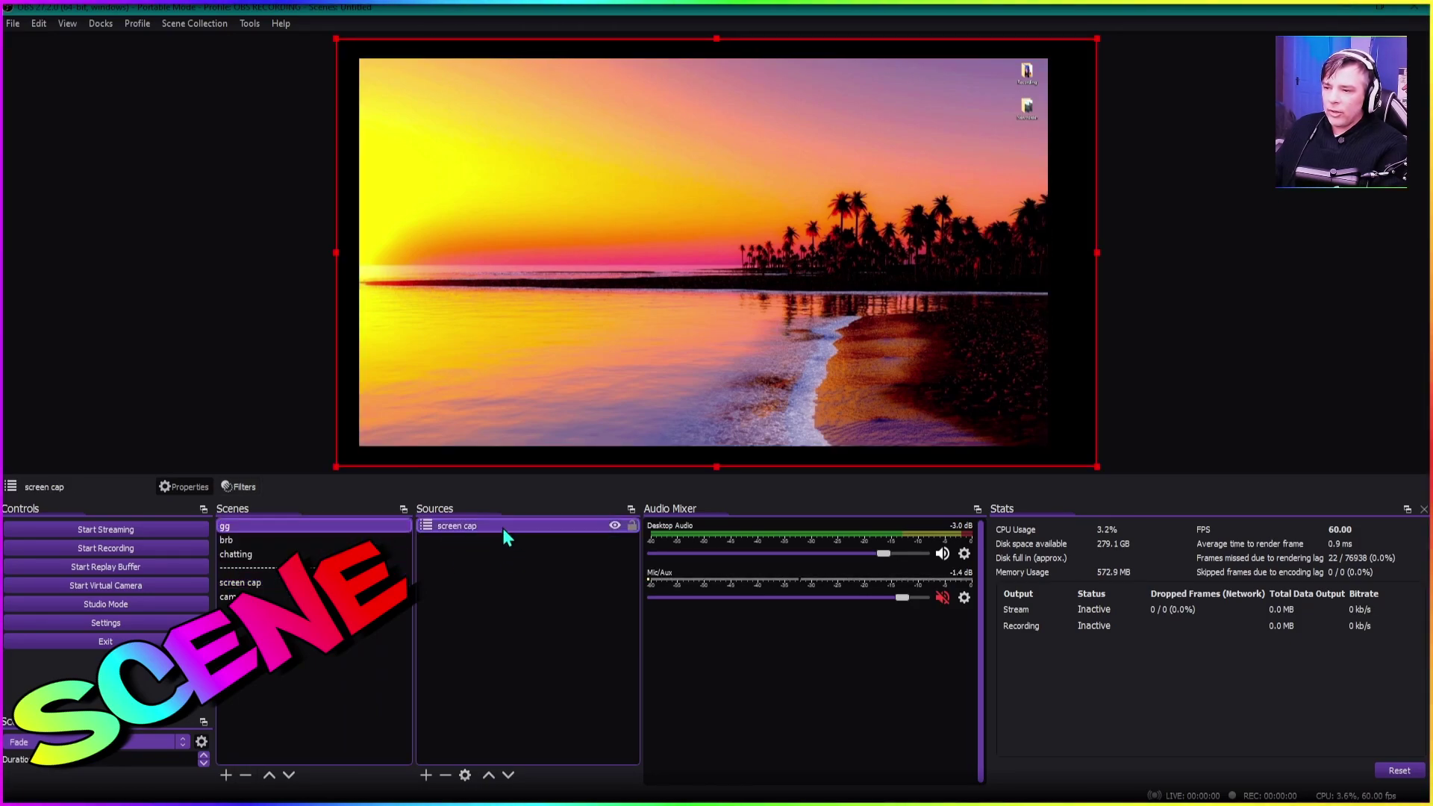
left_click(334, 523)
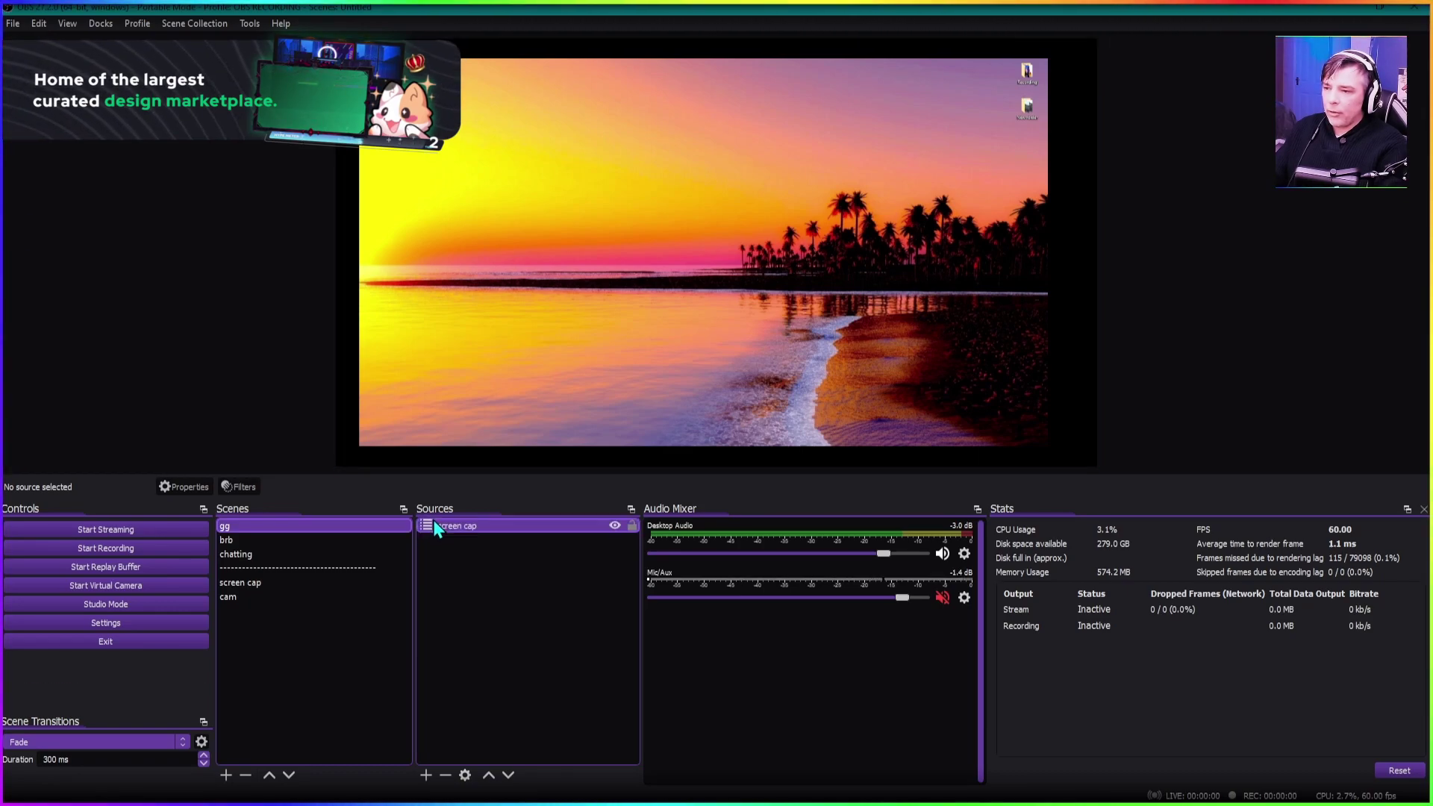
- Abandon a Video Capture Device and instead add the cam scene as a source in gg
left_click(427, 776)
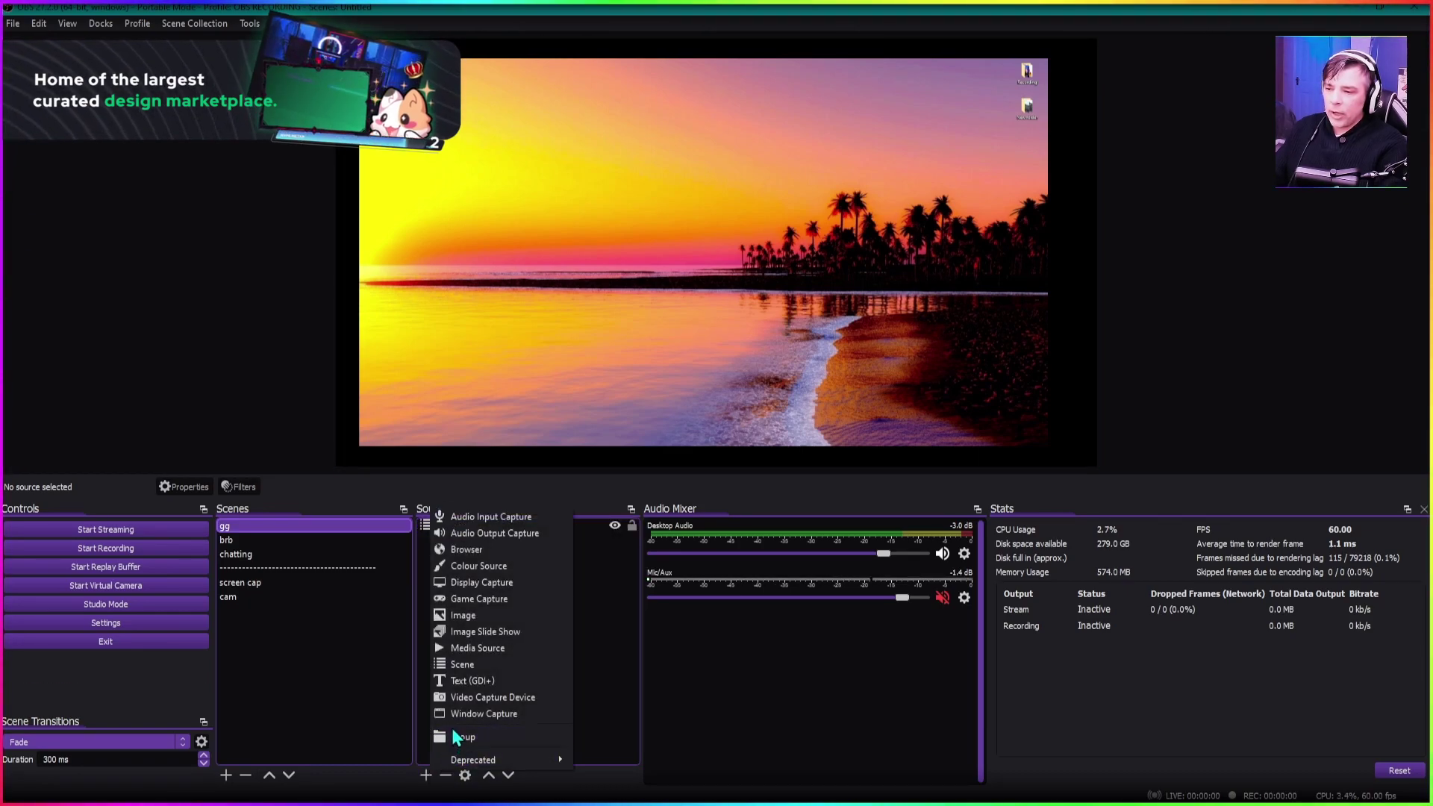
left_click(490, 703)
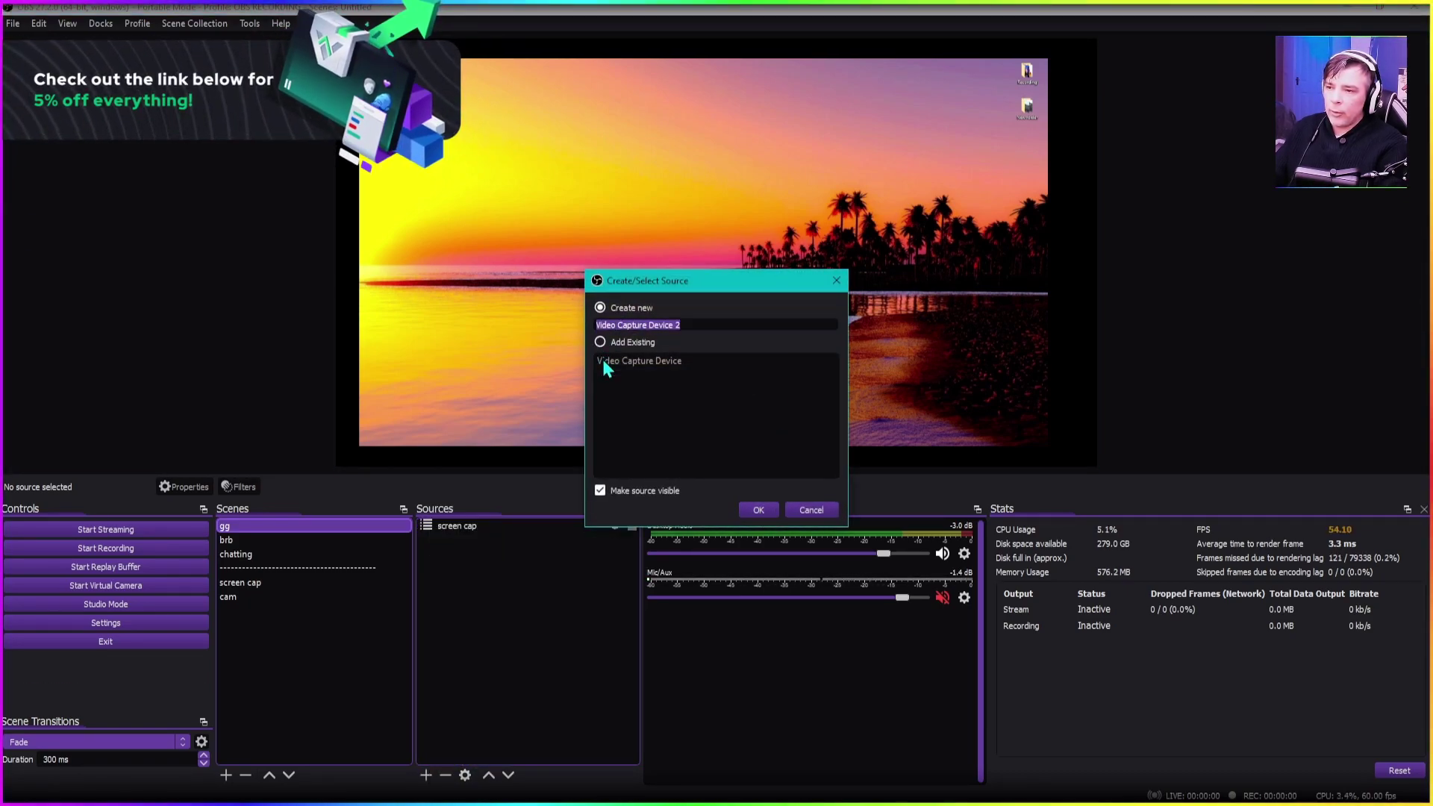
left_click(825, 513)
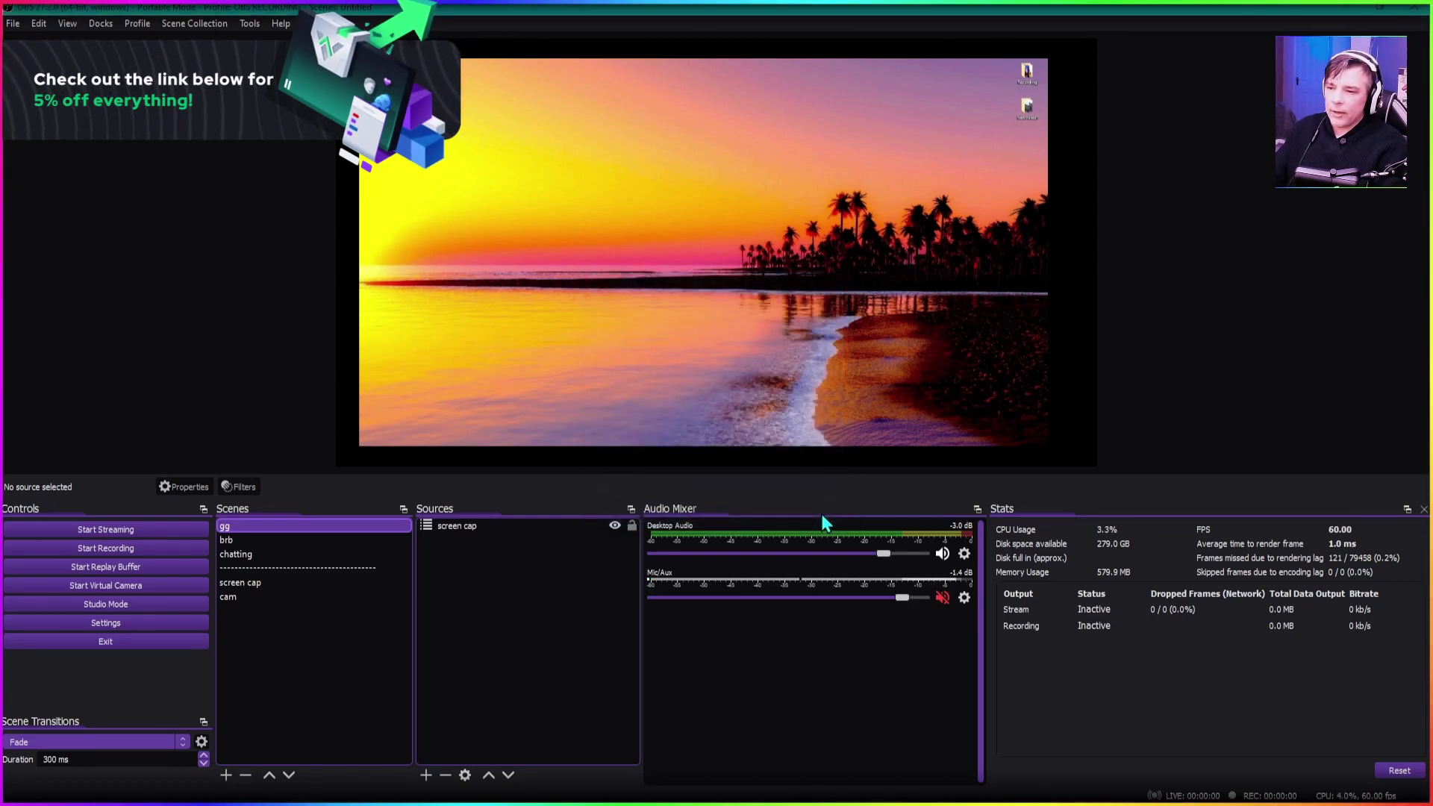
left_click(427, 775)
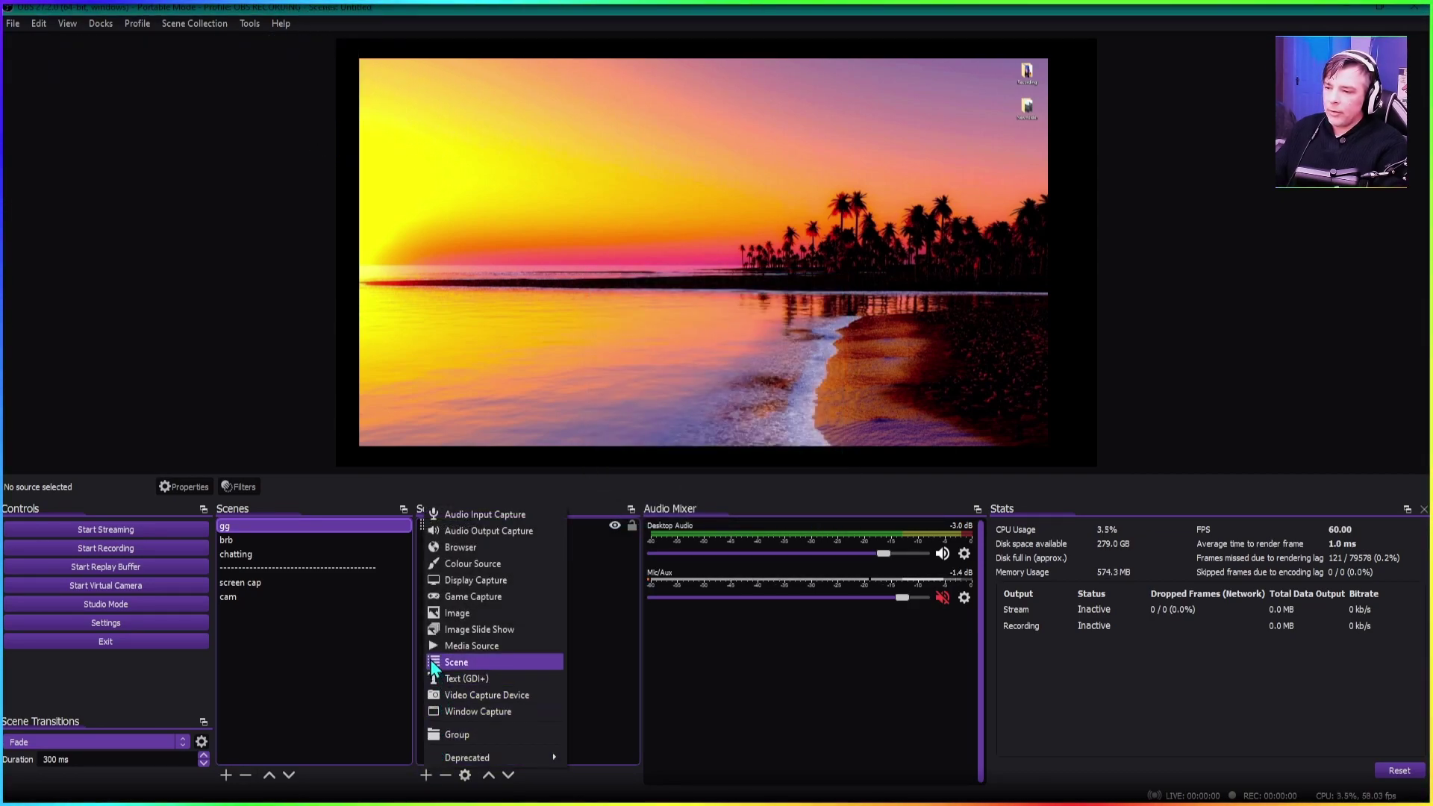
left_click(430, 661)
left_click(642, 389)
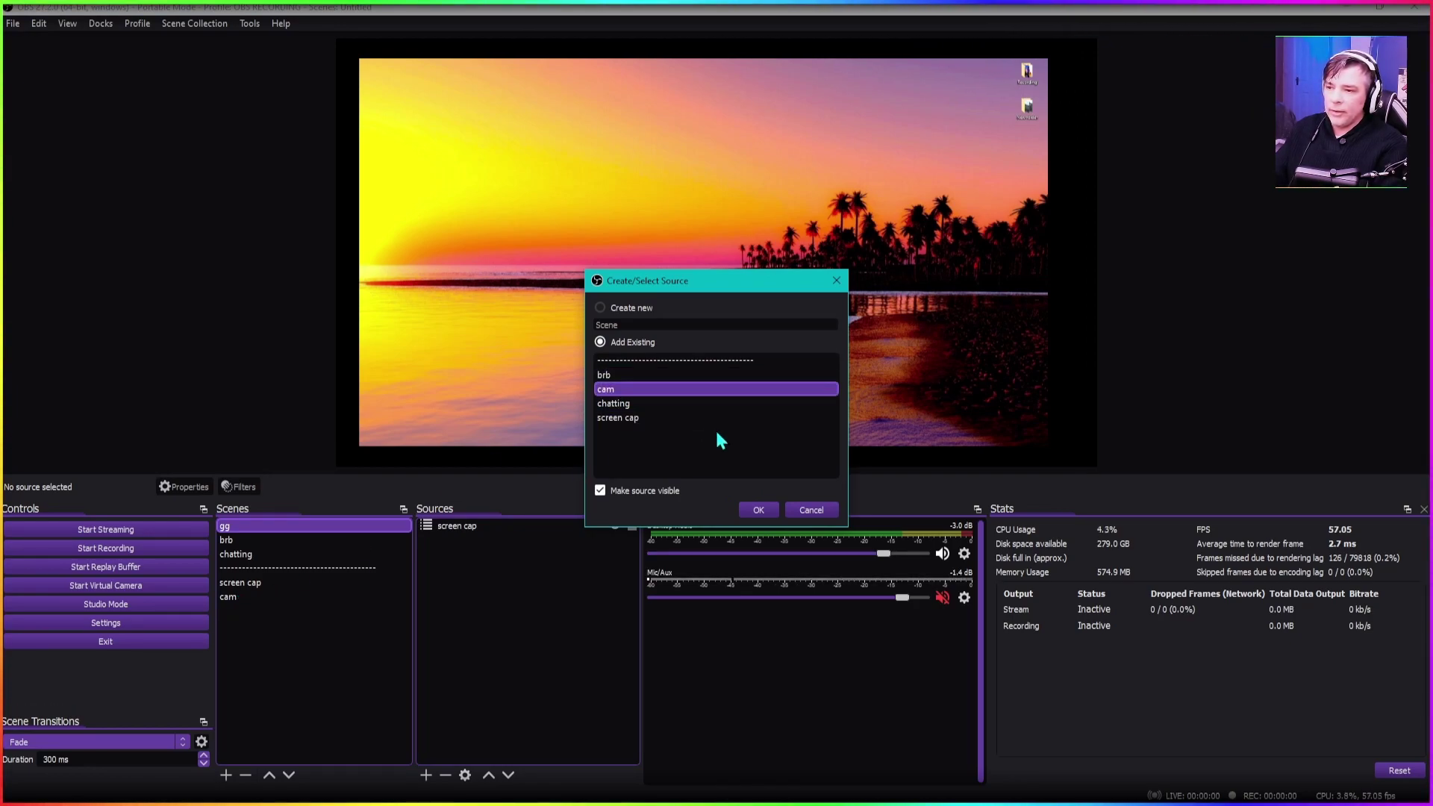
left_click(759, 511)
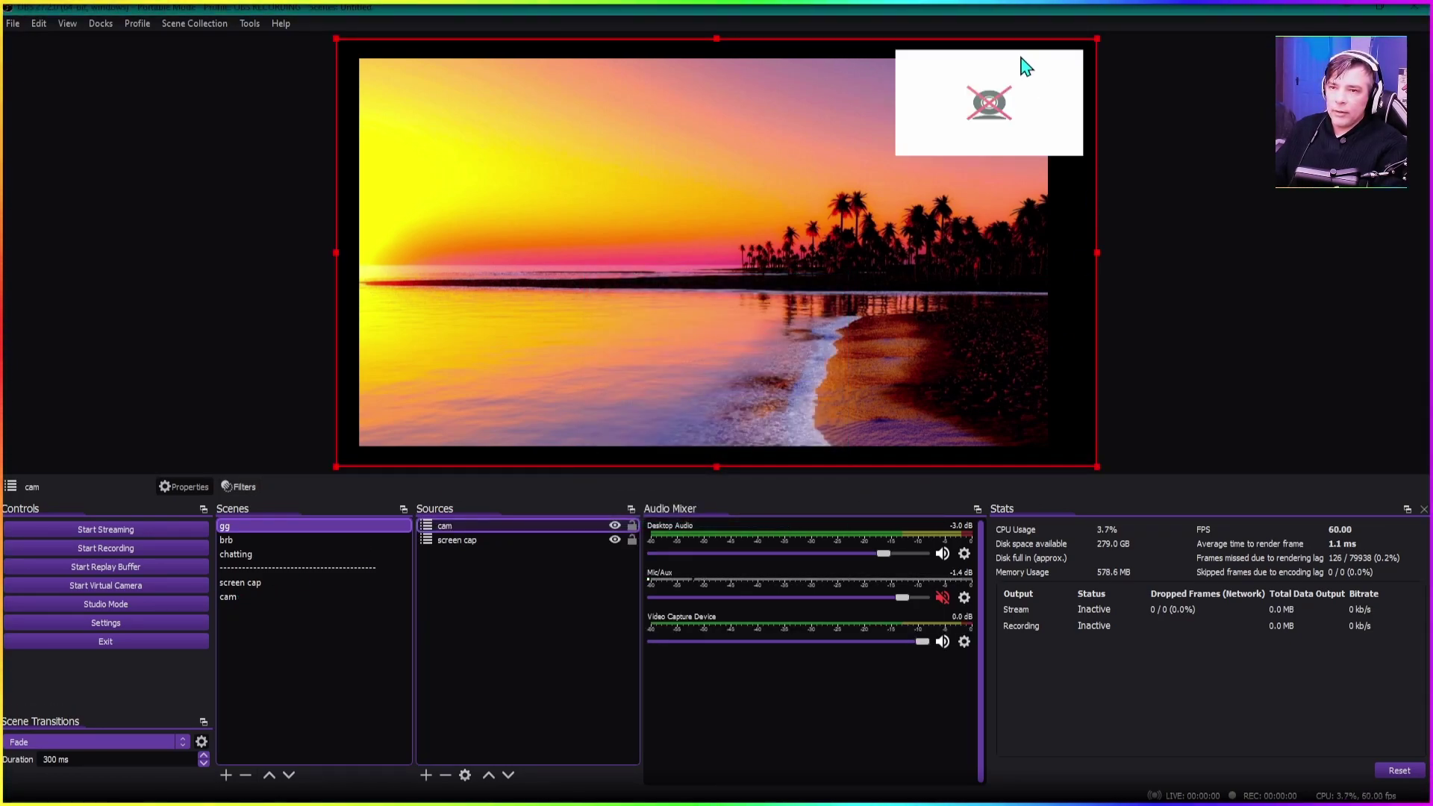
- Resize the cam box small and place it in the top-right corner of the preview
left_click_drag(1013, 101, 940, 122)
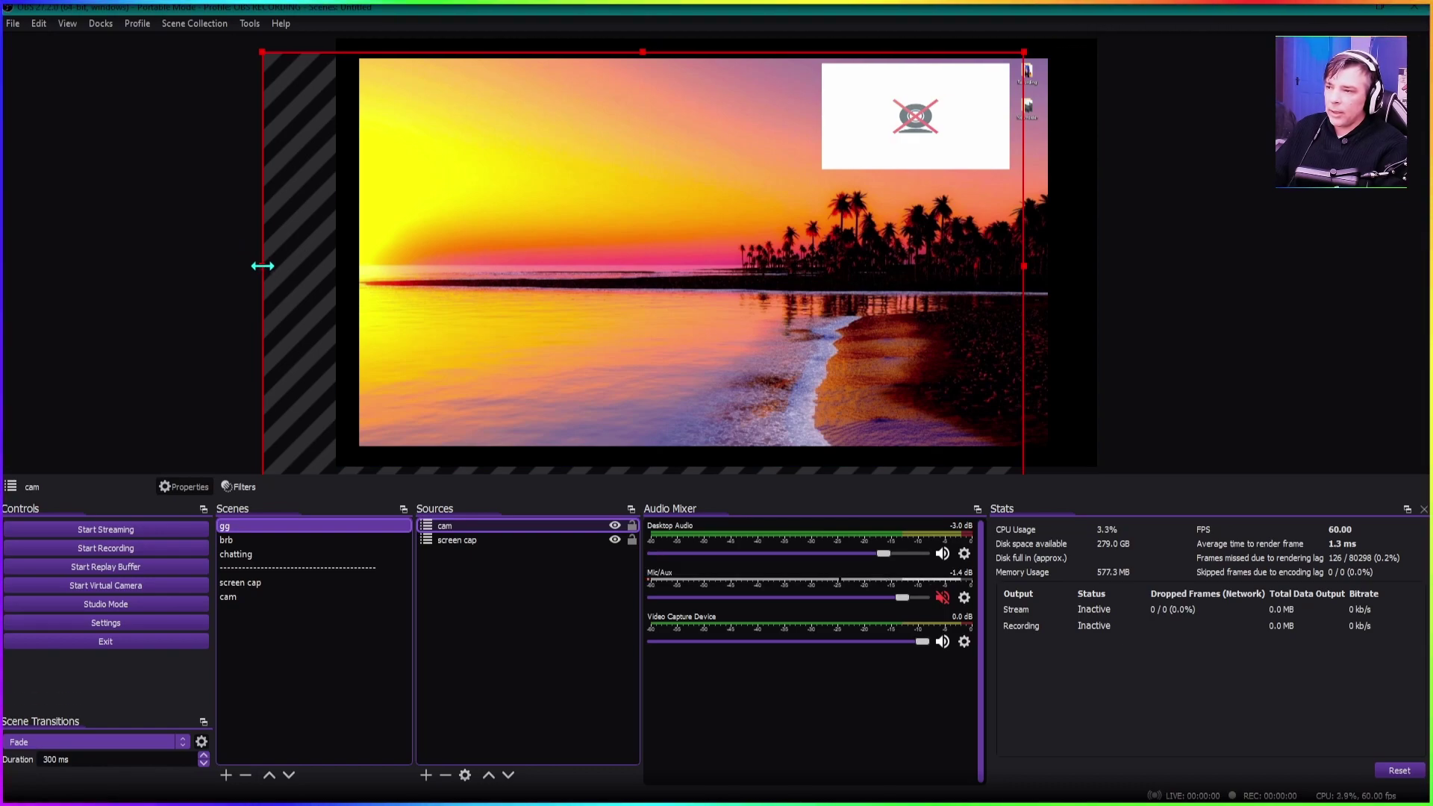
left_click_drag(263, 265, 792, 224)
left_click_drag(880, 193, 863, 115)
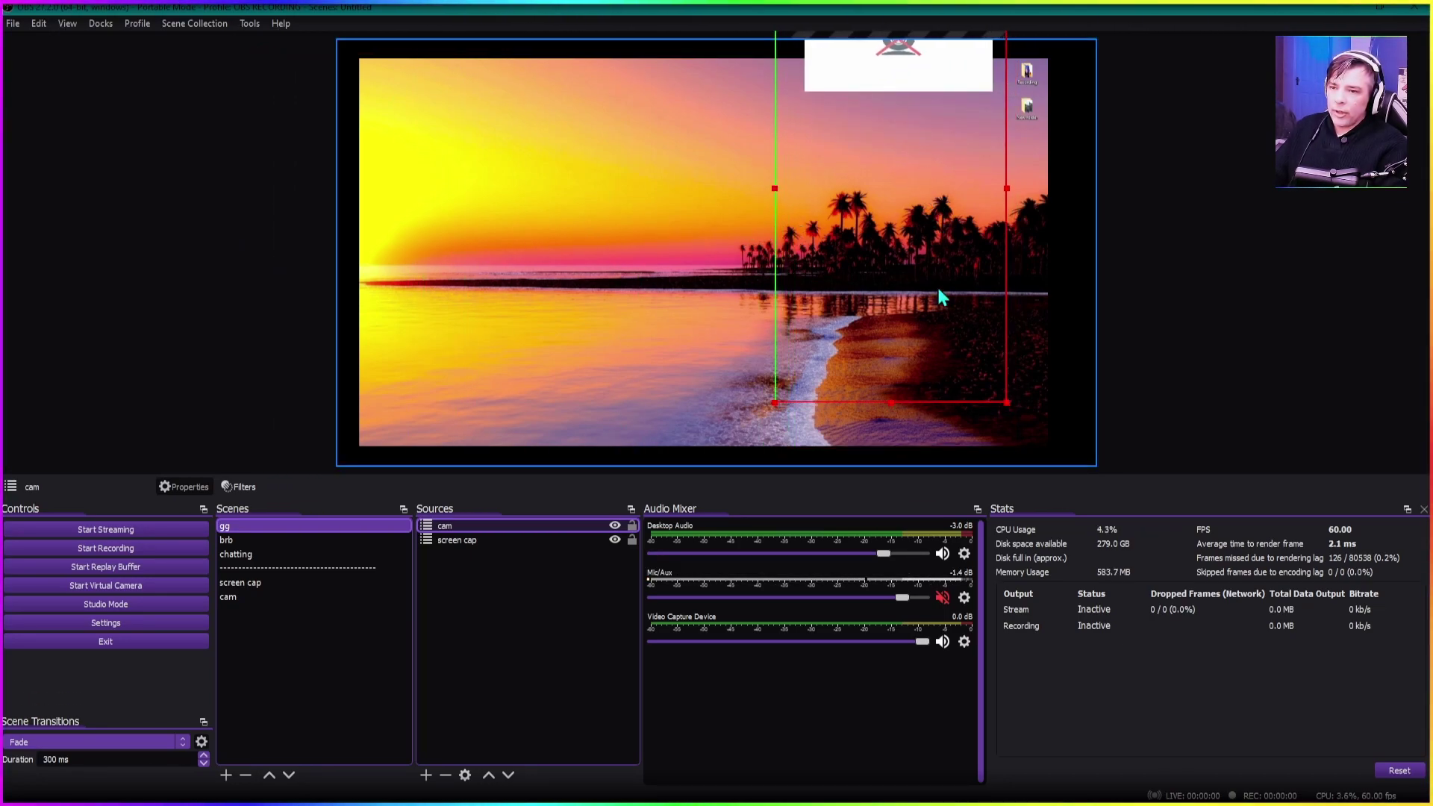
left_click_drag(893, 396, 937, 192)
mouse_move(809, 213)
left_mouse_down()
mouse_move(682, 278)
mouse_move(825, 198)
left_mouse_up()
left_click_drag(982, 170, 986, 150)
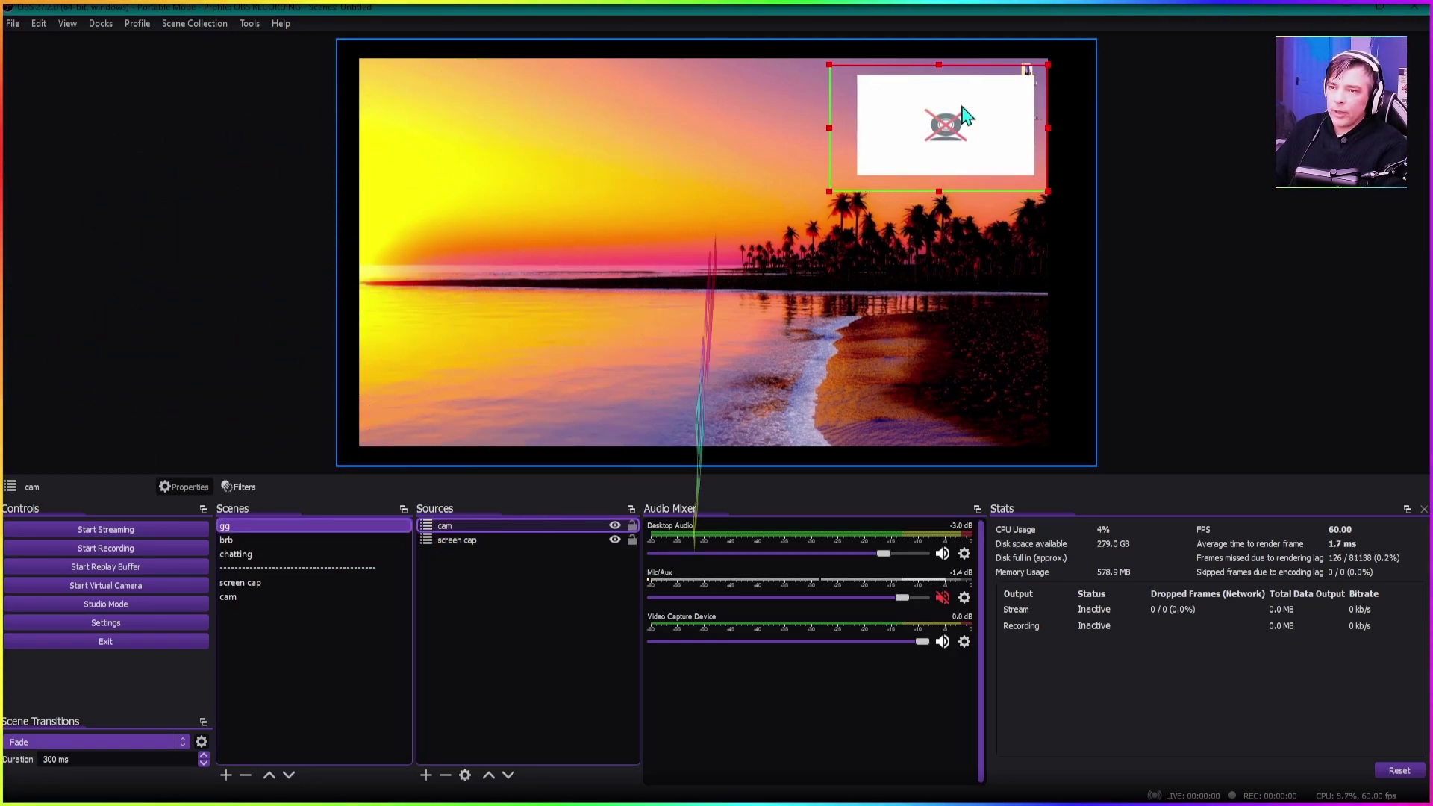
left_click(456, 539)
left_click(1158, 187)
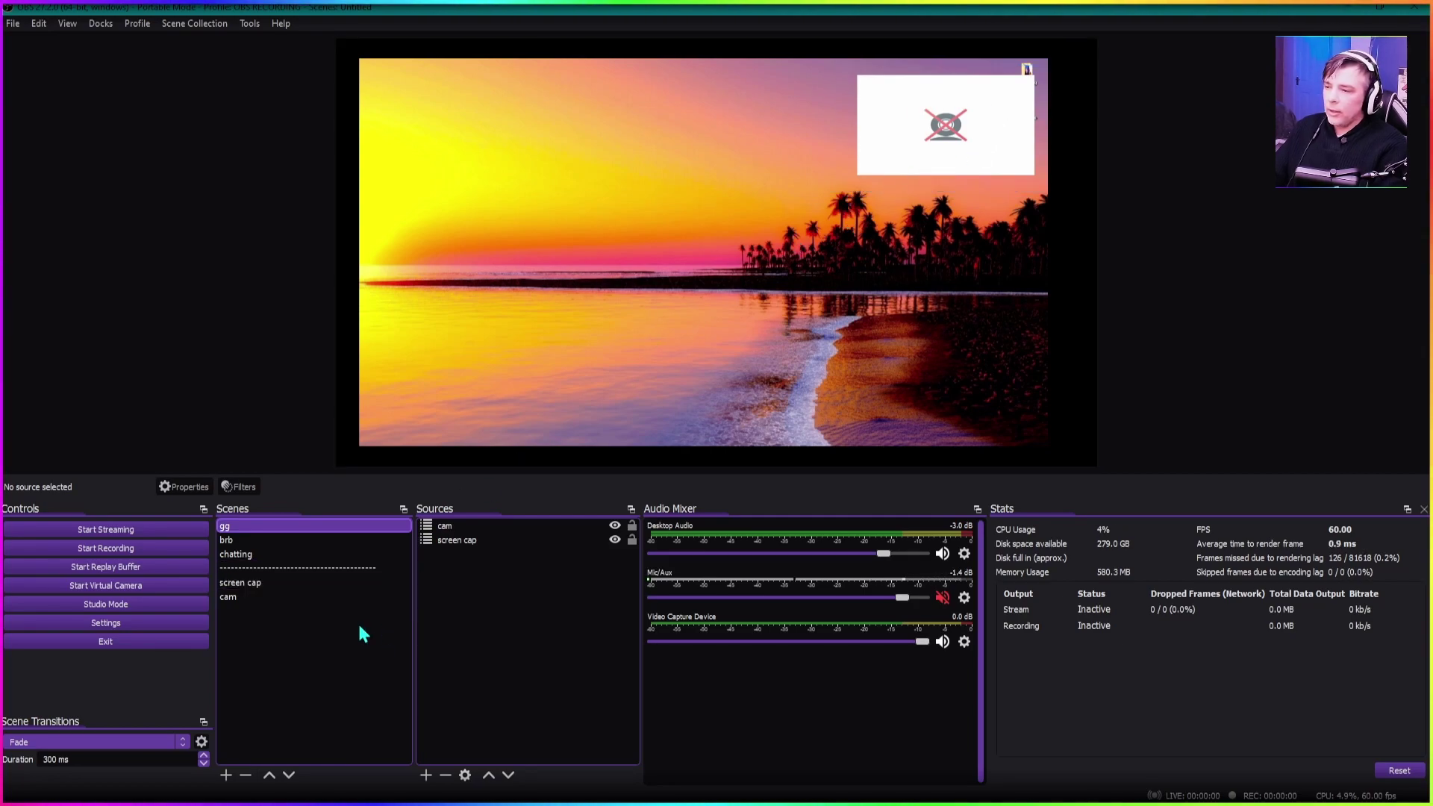
- Add the existing screen cap scene to chatting and shrink it to the lower-left of the canvas
left_click(302, 552)
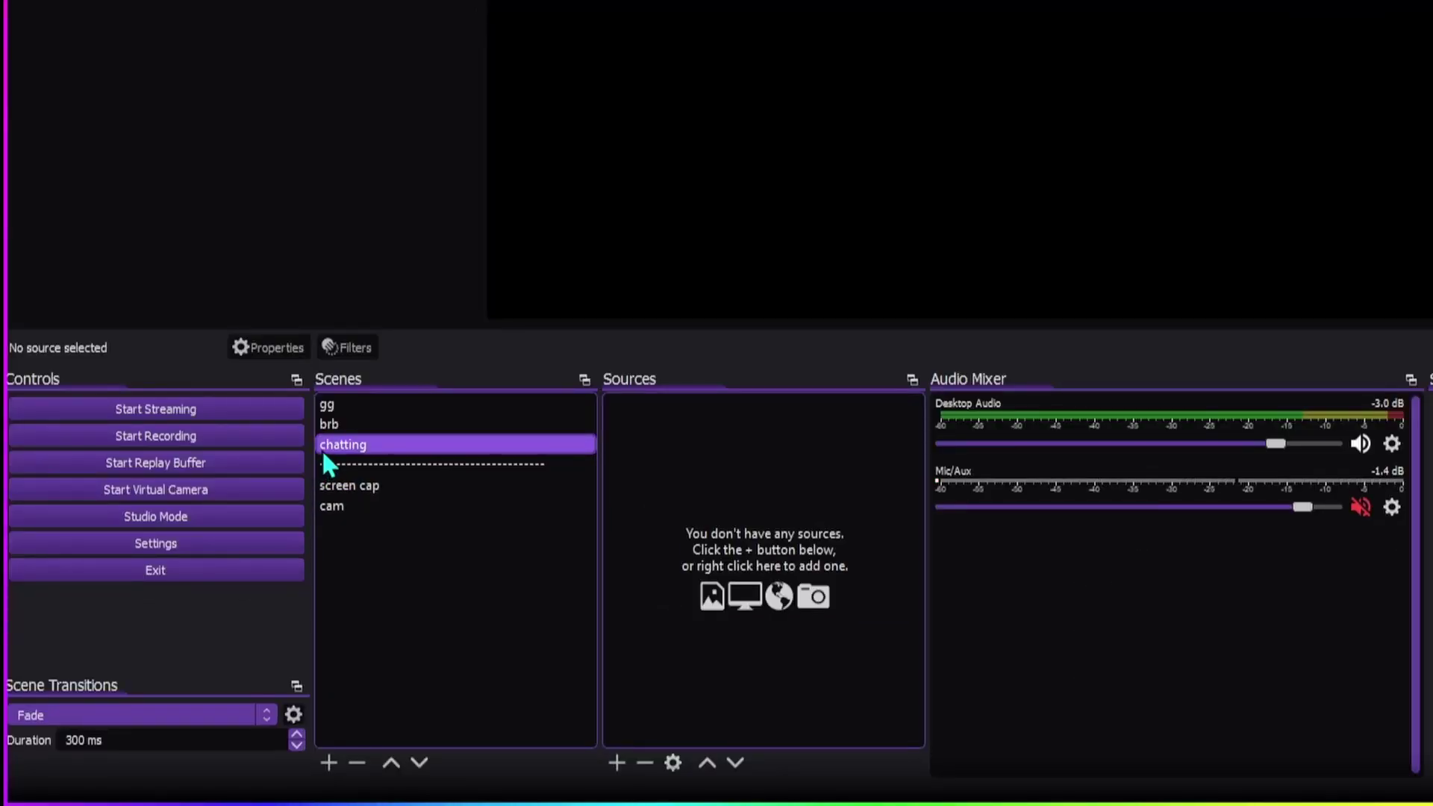
left_click(616, 761)
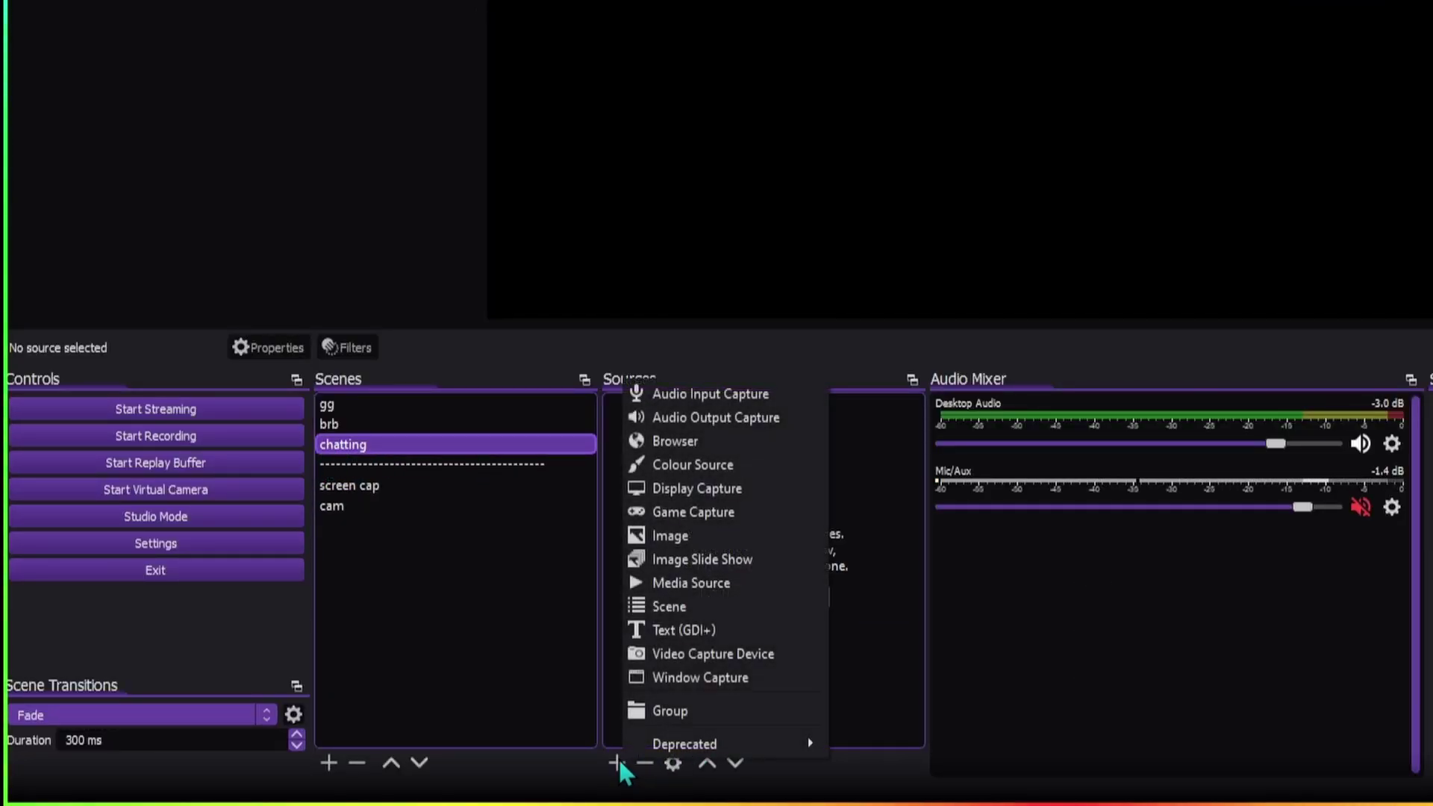
left_click(660, 606)
left_click(888, 249)
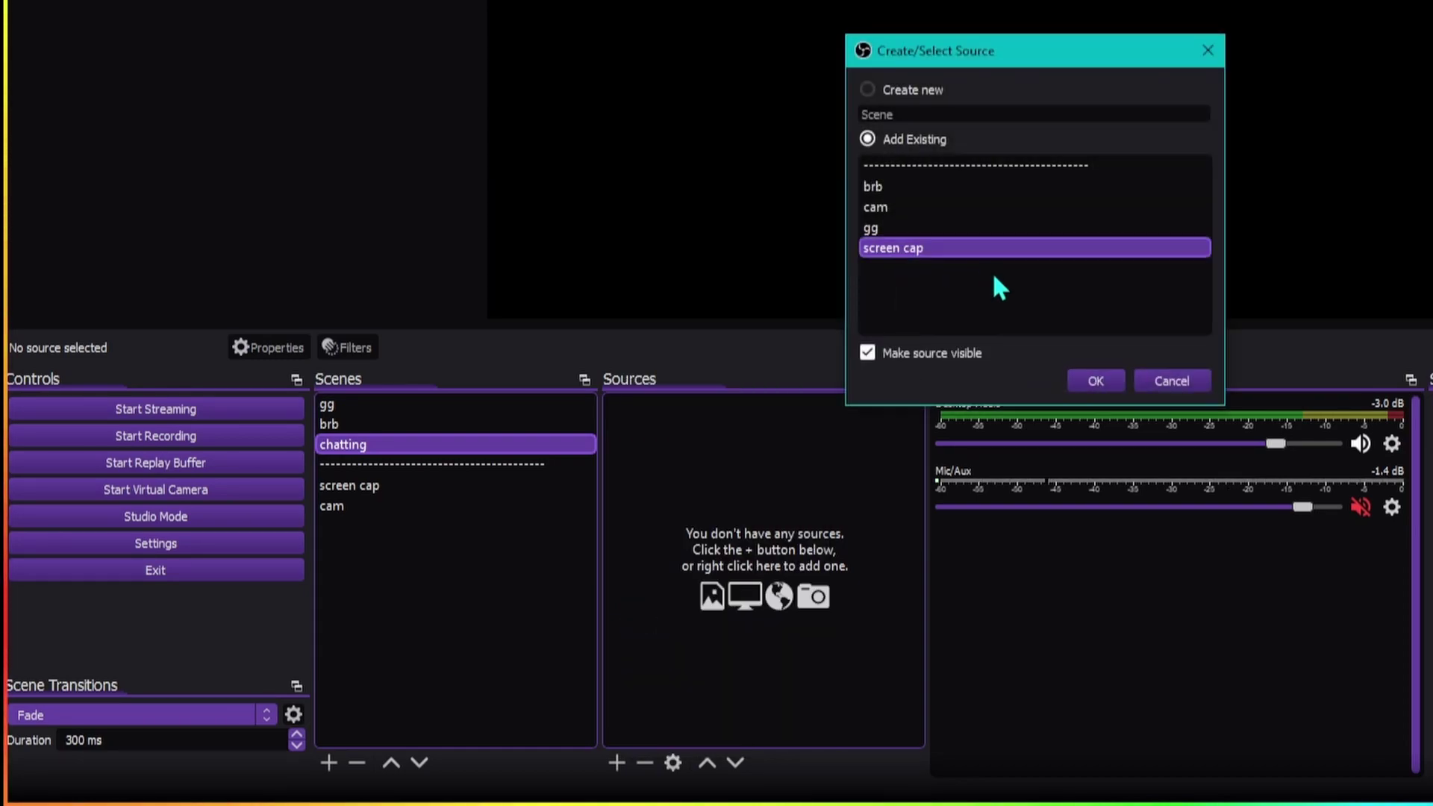
left_click(1101, 381)
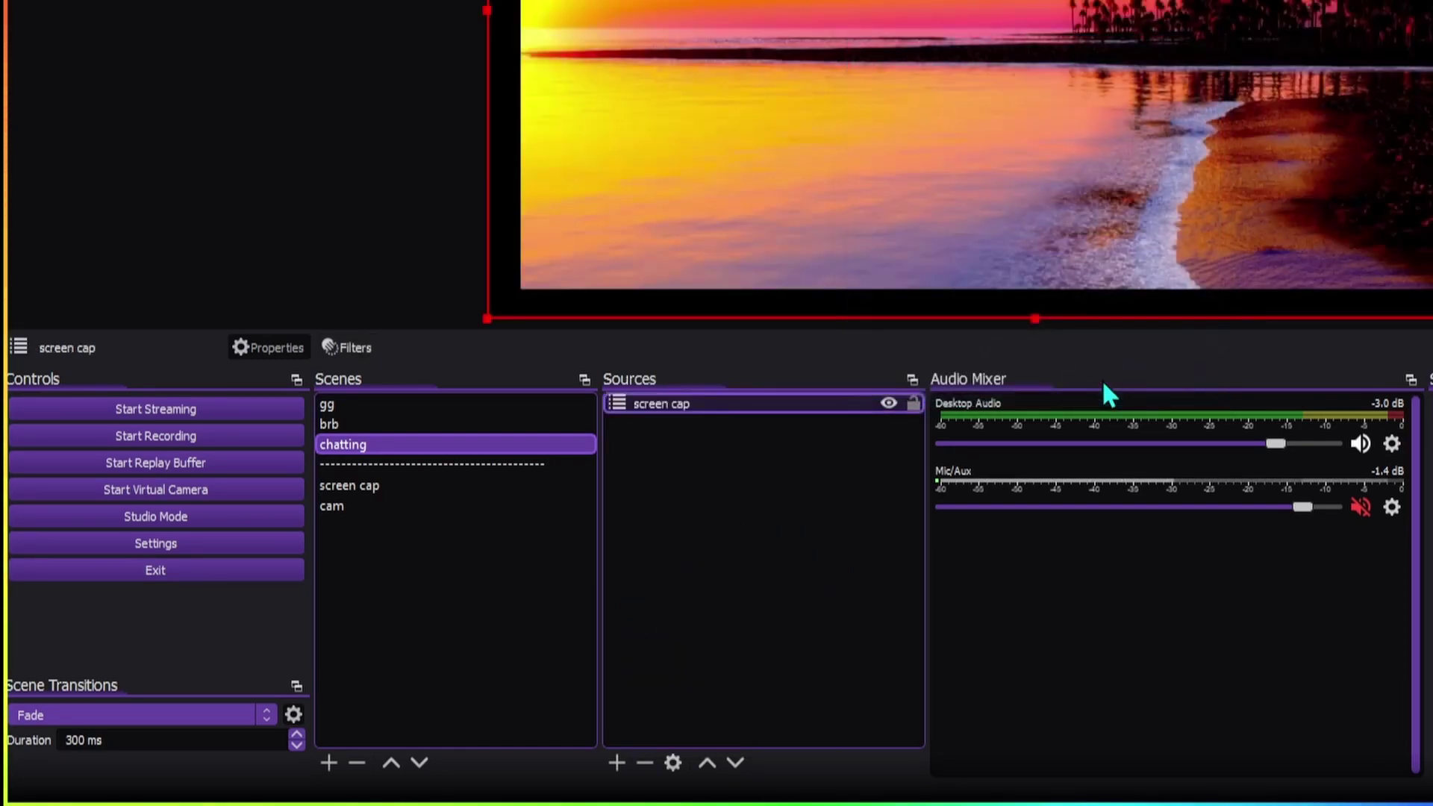
left_click_drag(1097, 39, 791, 214)
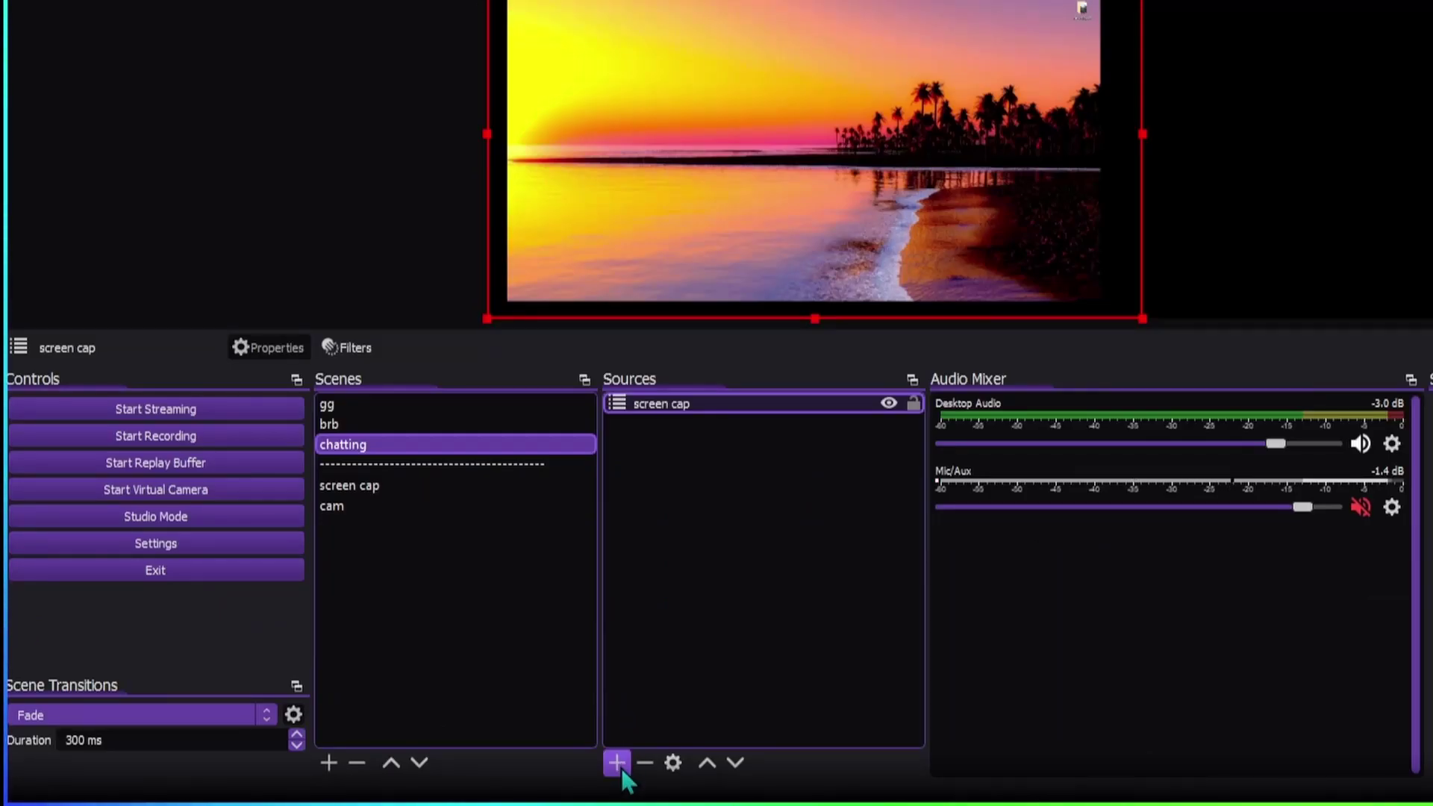
- Add the existing cam scene to chatting, shrink it and place it top-left above the screen capture
left_click(617, 763)
left_click(655, 612)
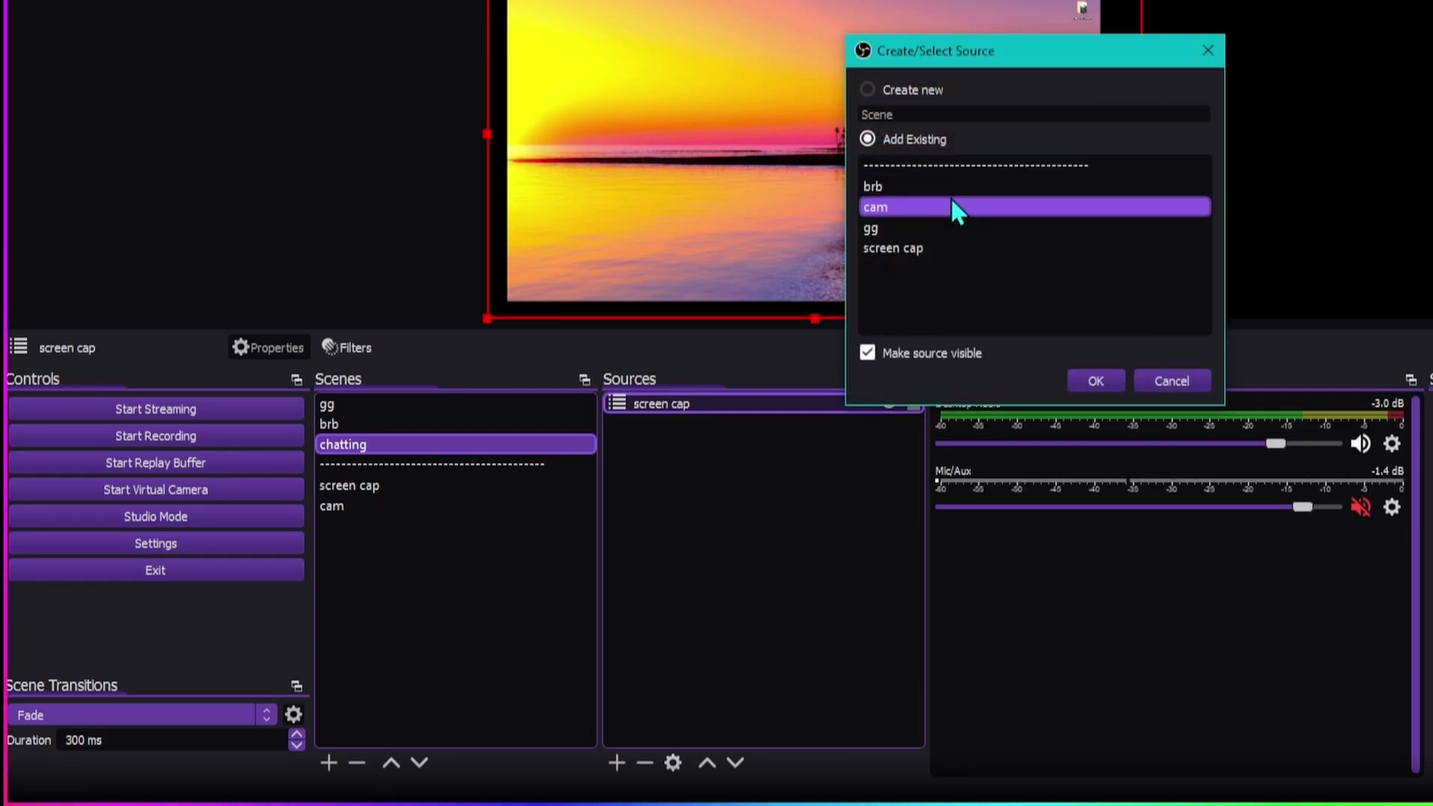
left_click(997, 206)
left_click(1097, 382)
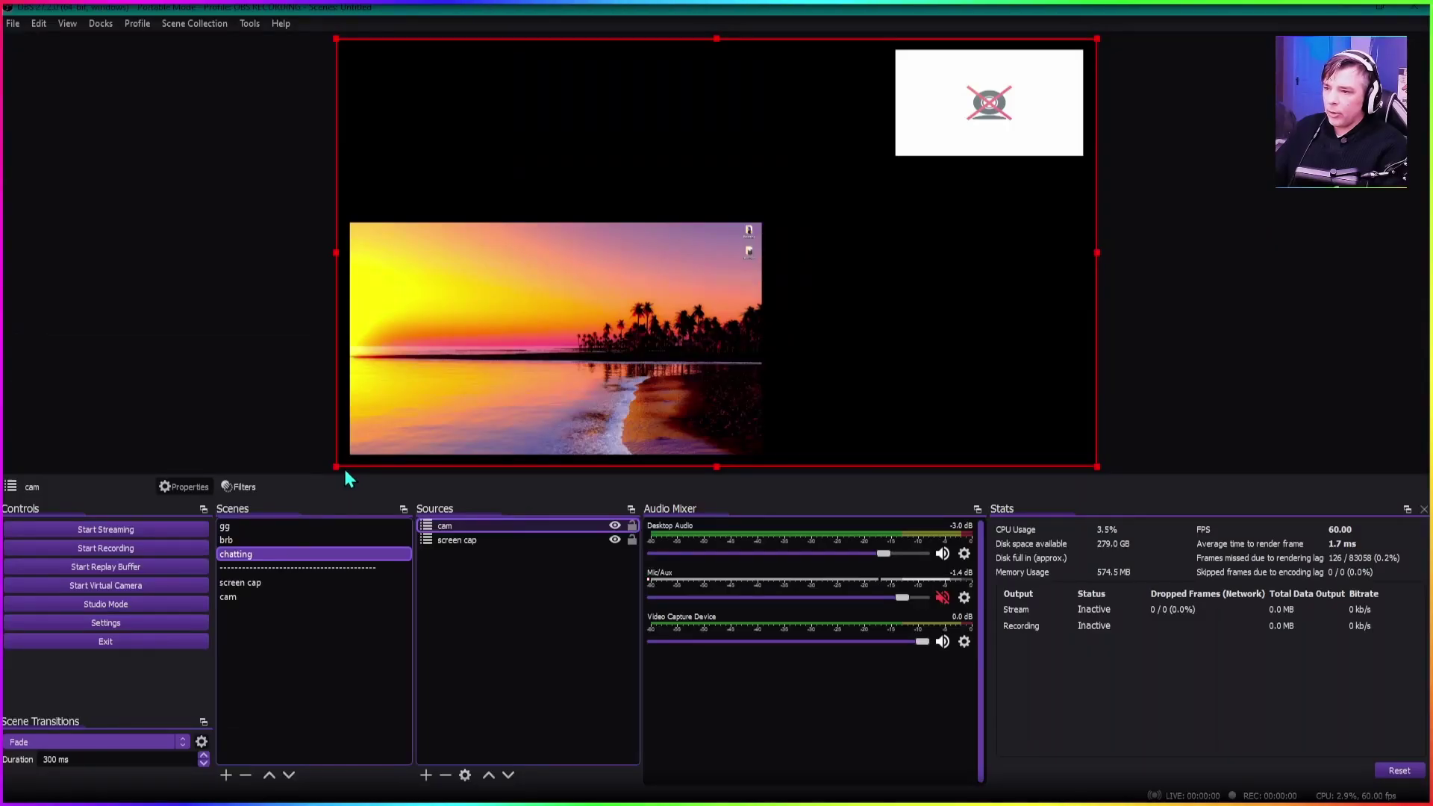
left_click_drag(338, 467, 904, 157)
left_click_drag(1040, 99, 491, 112)
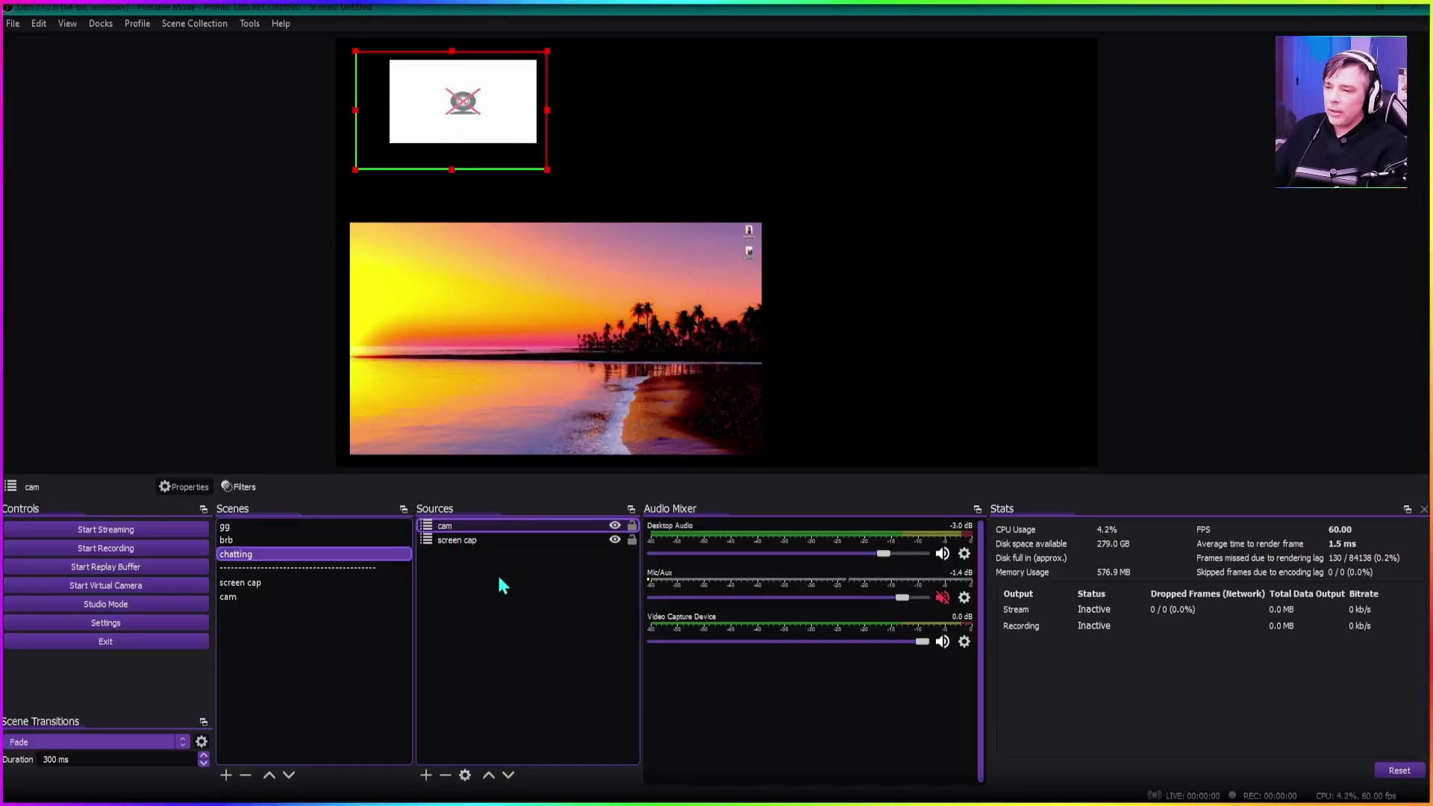
- Move the cam box in the gg scene to the bottom-right corner of the preview
left_click(343, 528)
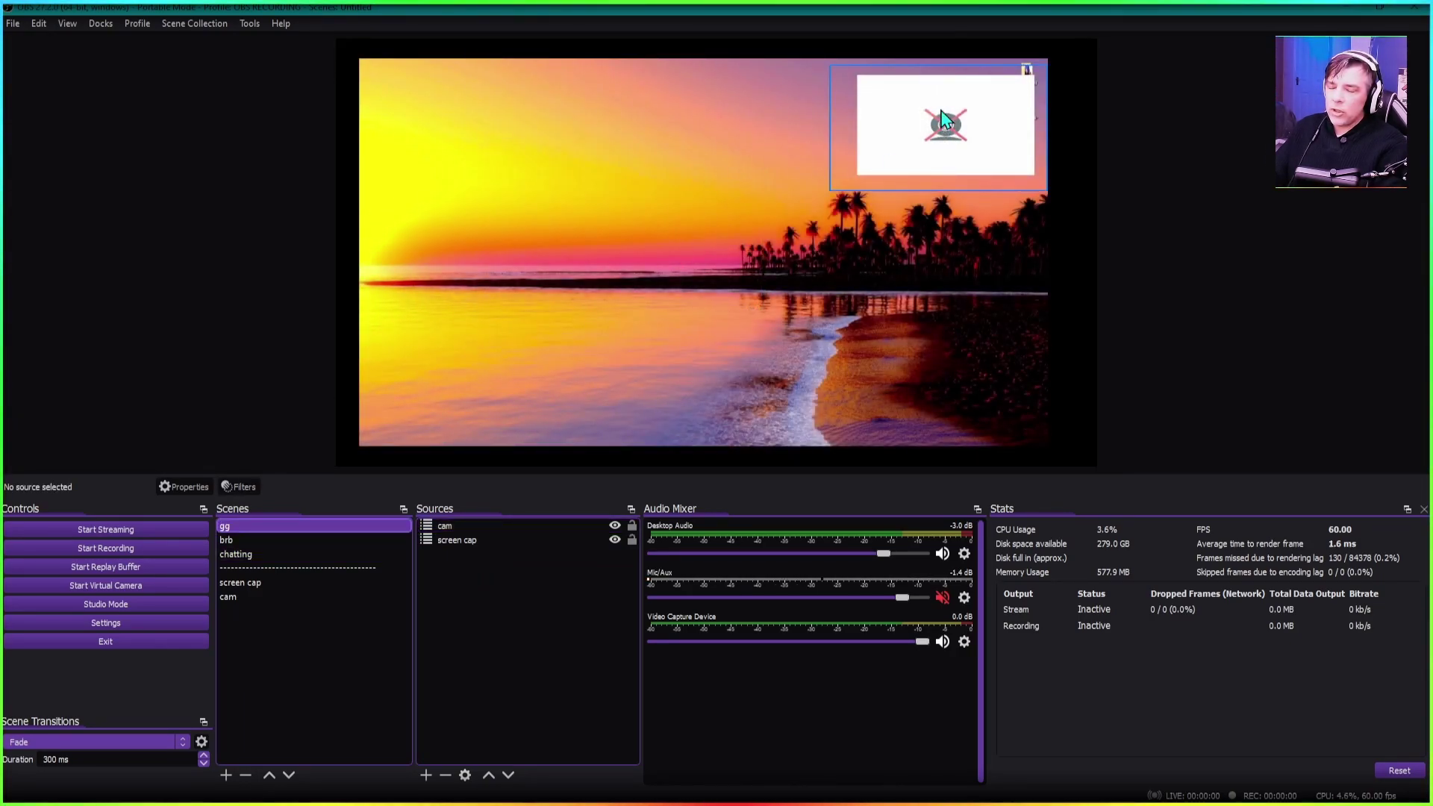
left_click_drag(955, 123, 950, 145)
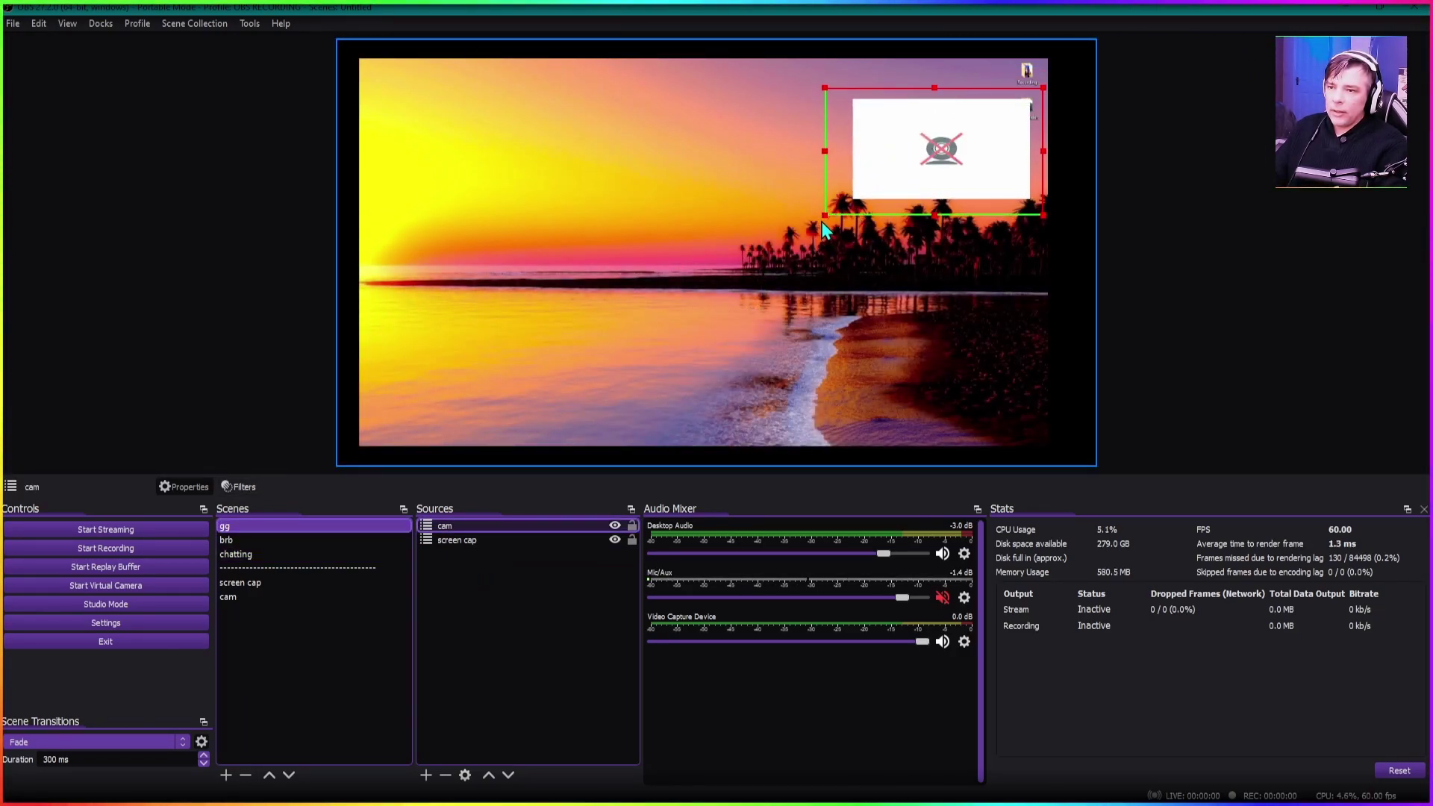
left_click_drag(895, 136, 901, 393)
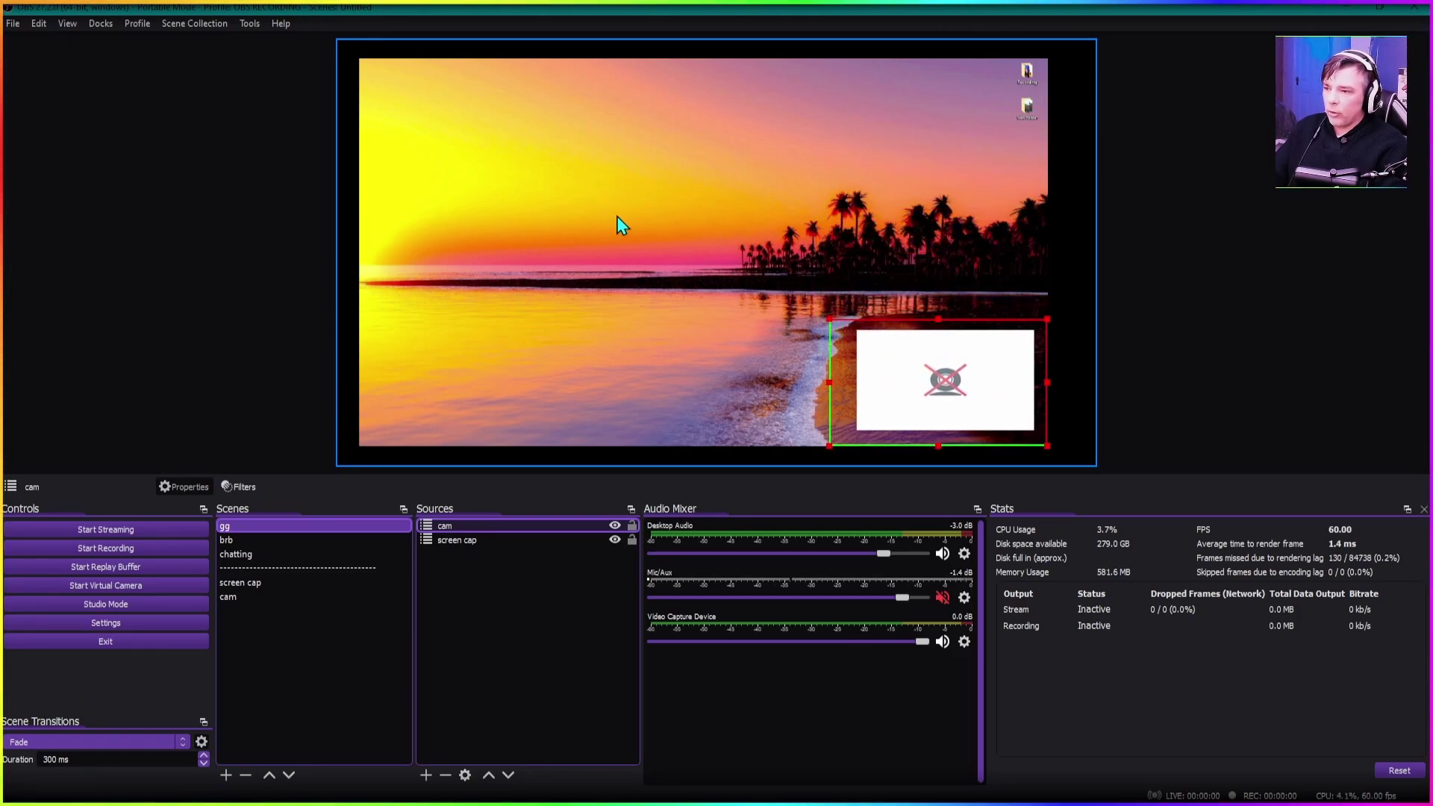
- In chatting, select the screen cap source and dismiss the source-type list without adding anything
left_click(332, 552)
left_click(687, 292)
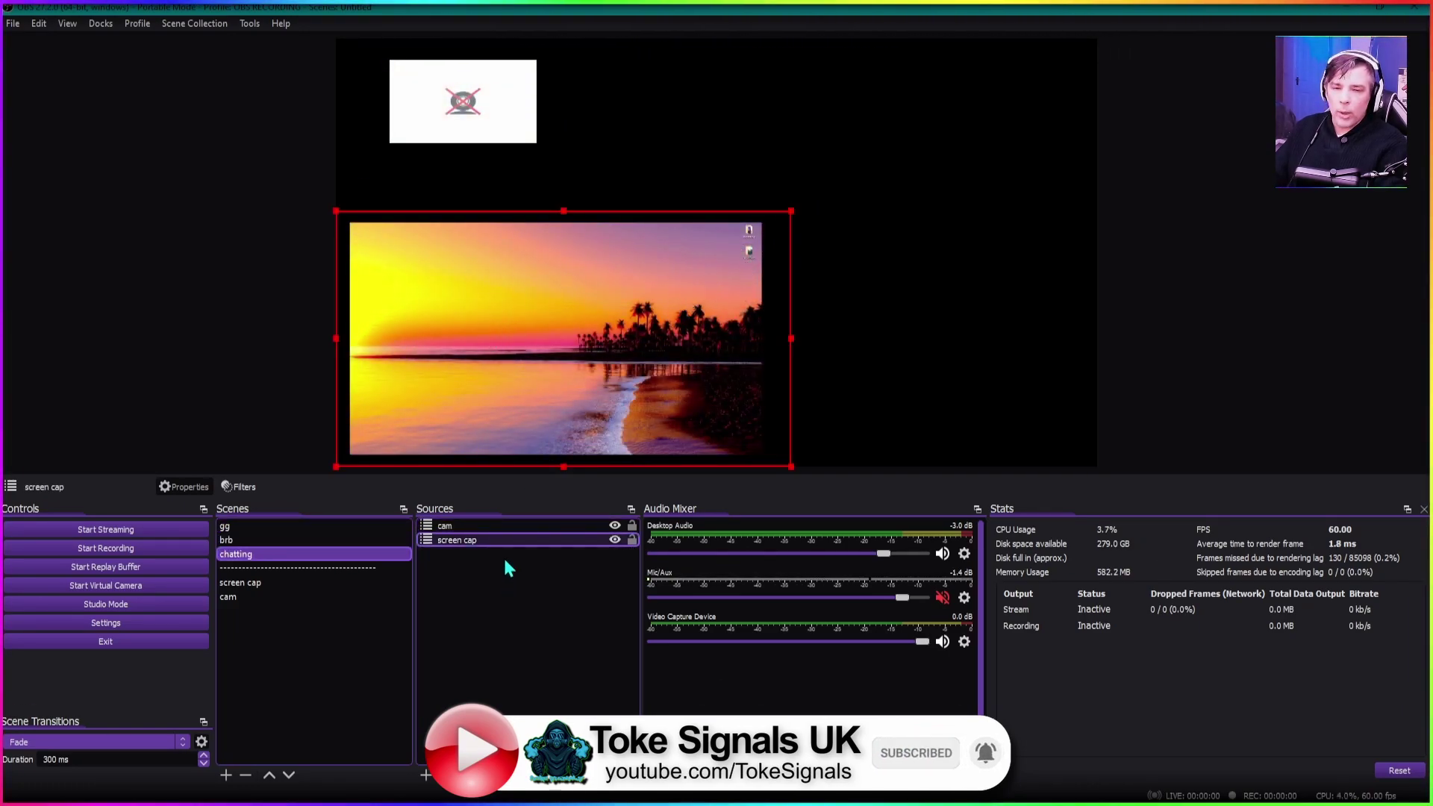
left_click(424, 777)
key("Escape")
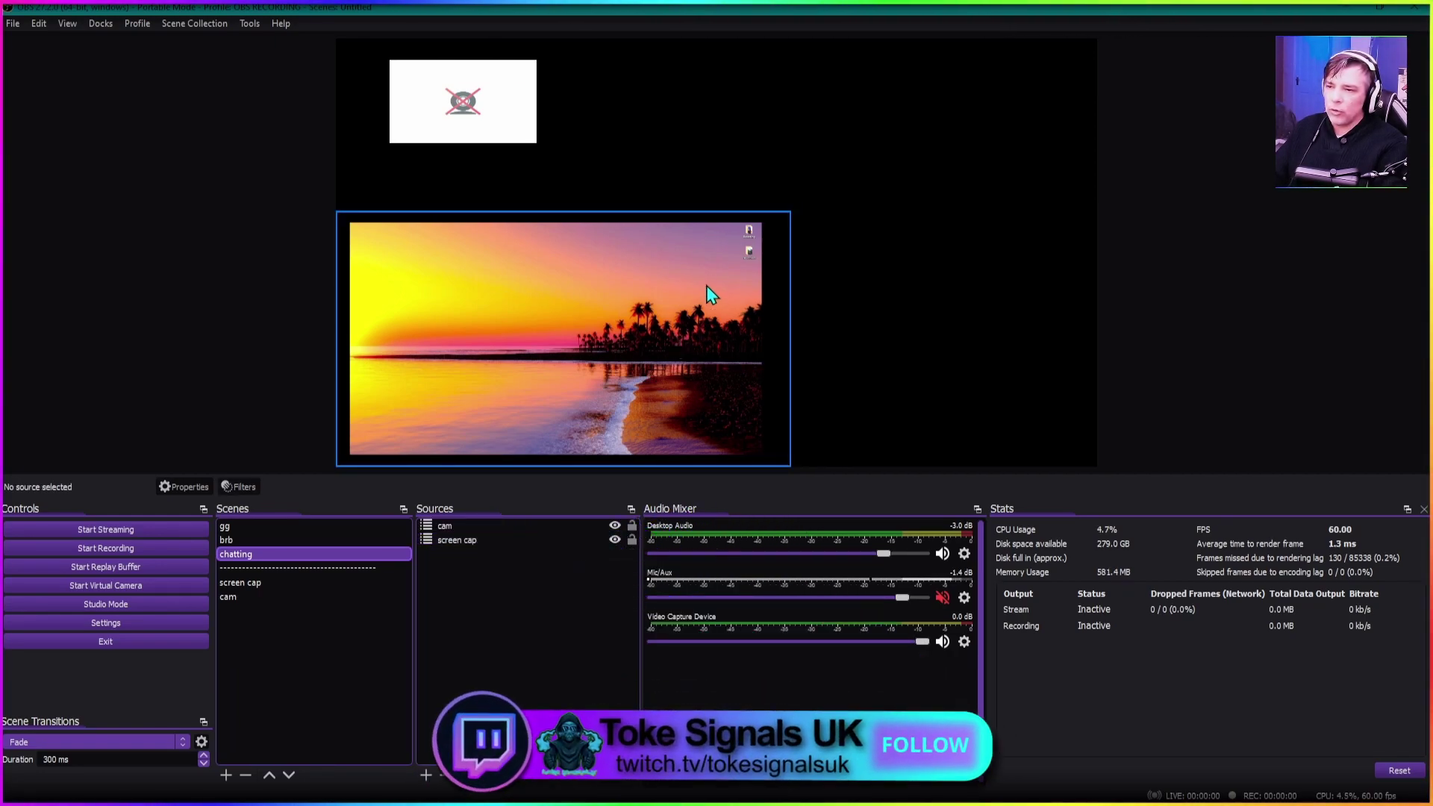
- Return to the gg scene, deselect the cam, and start adding a new scene
left_click(262, 529)
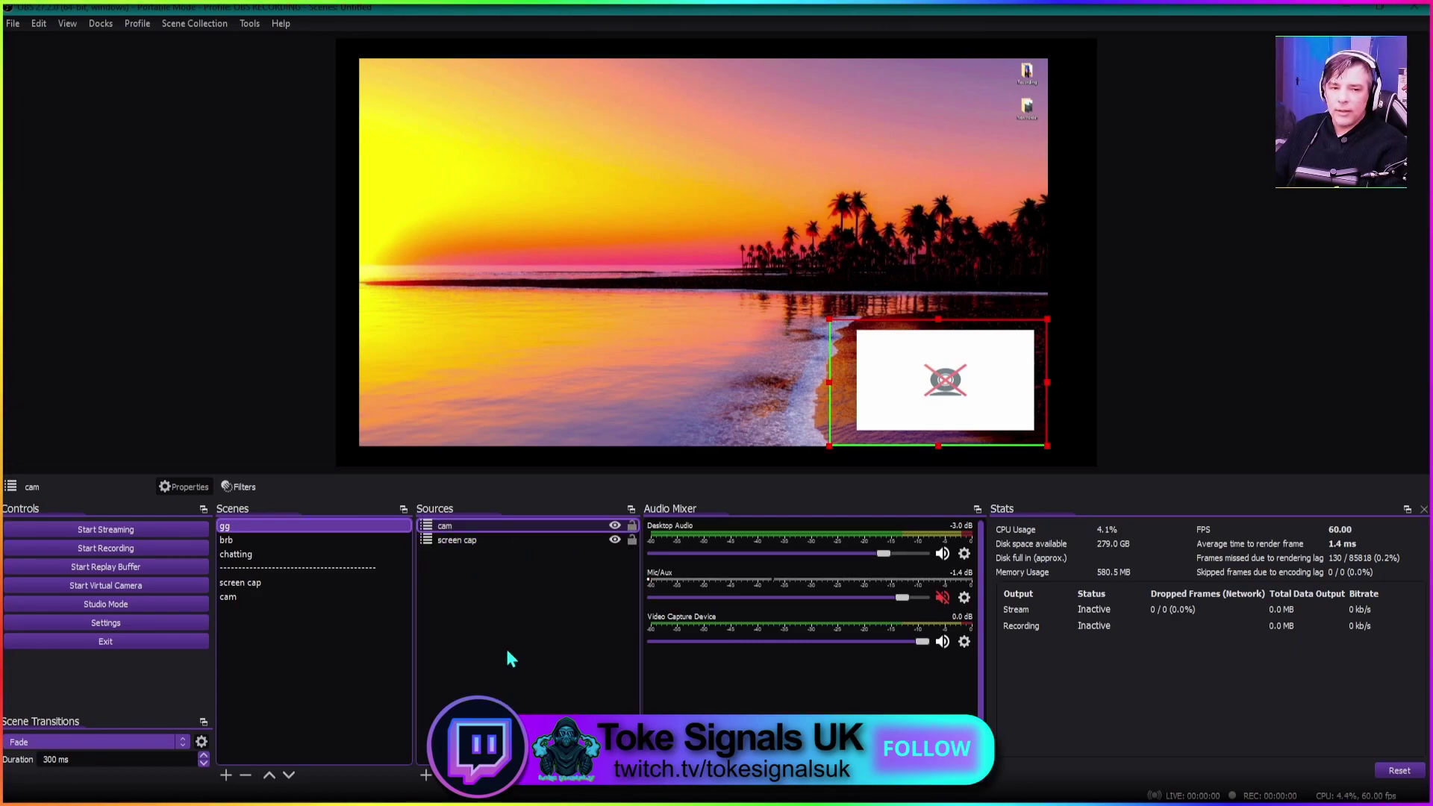
left_click(342, 331)
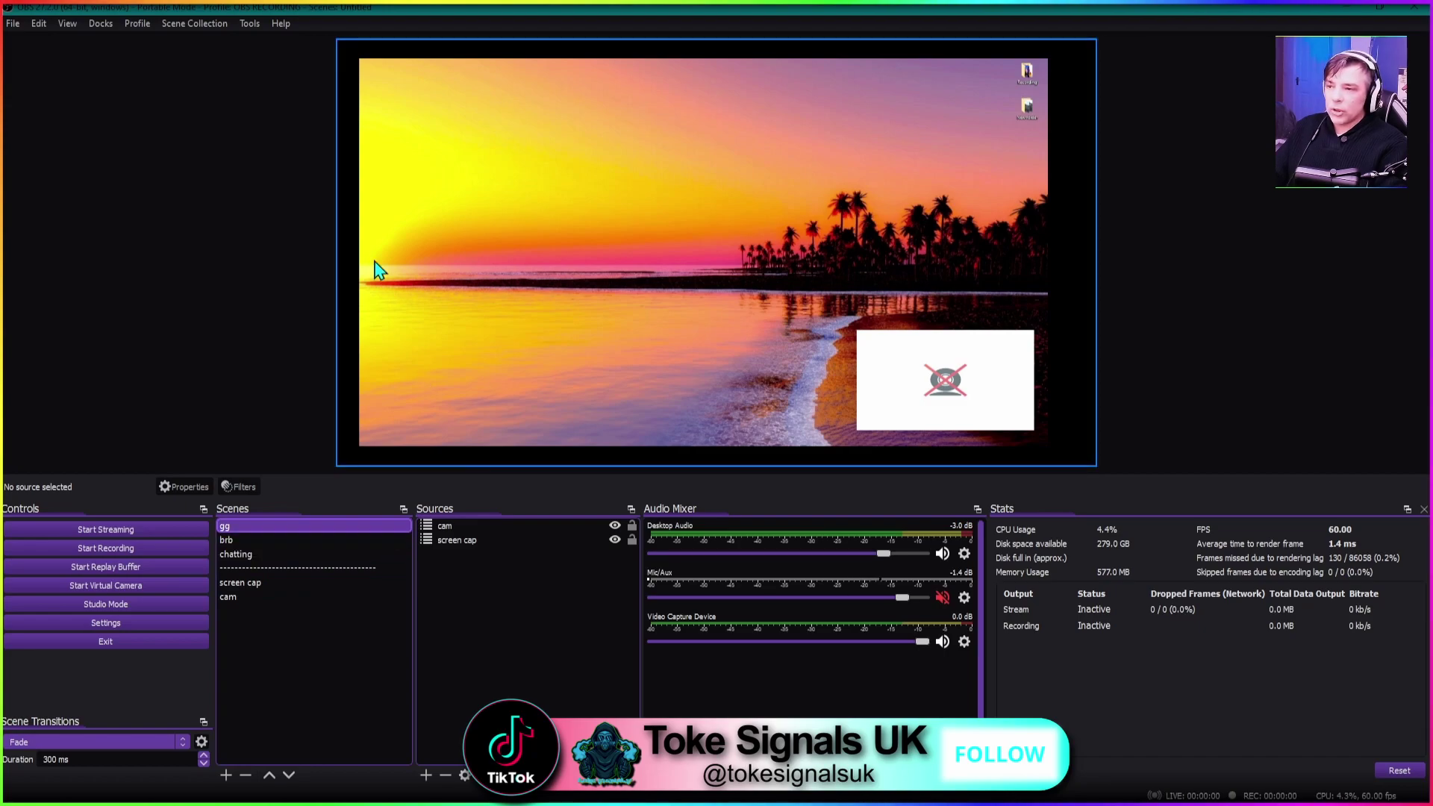
left_click(225, 774)
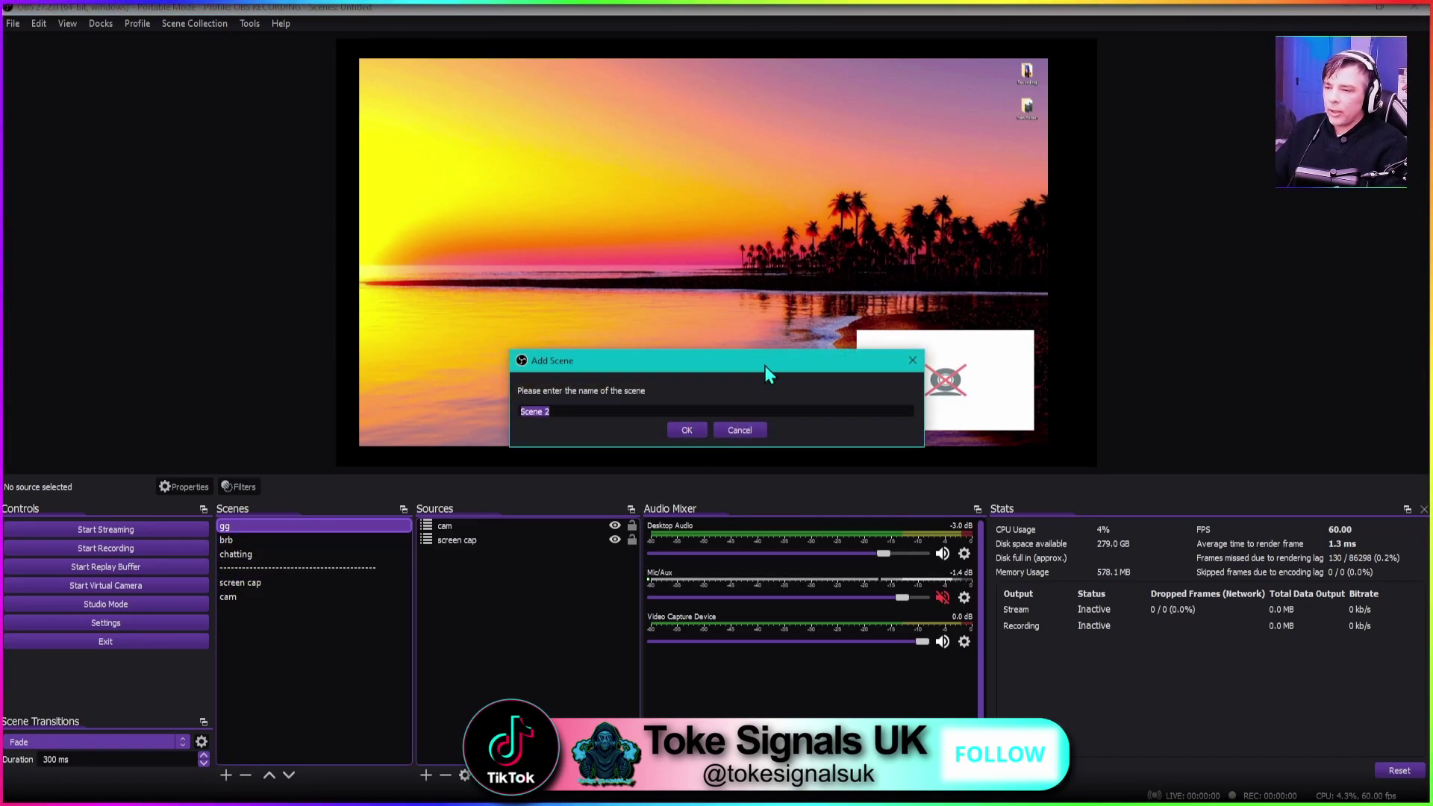
- Name the new scene 'pop up' and create it
type("pop")
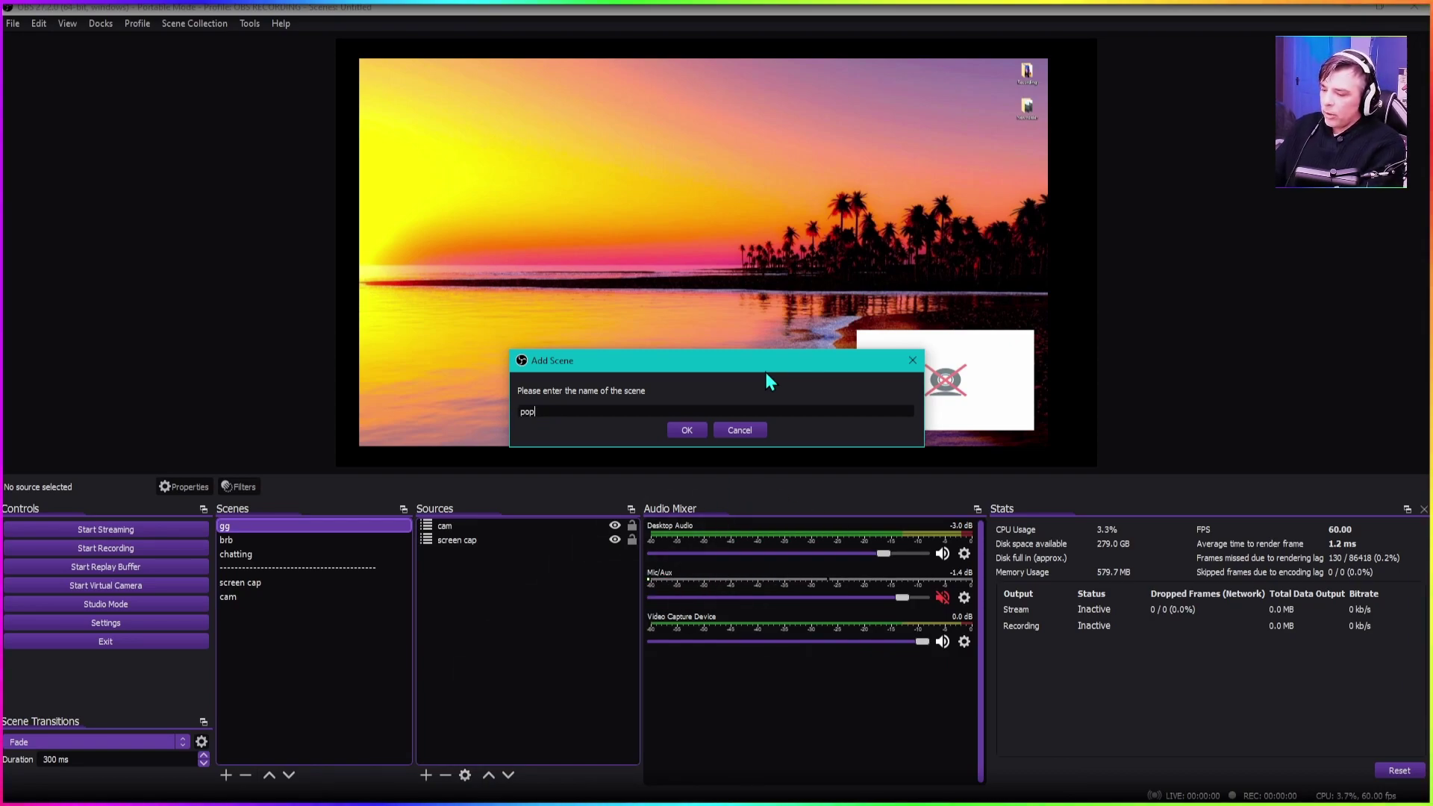
type(" up")
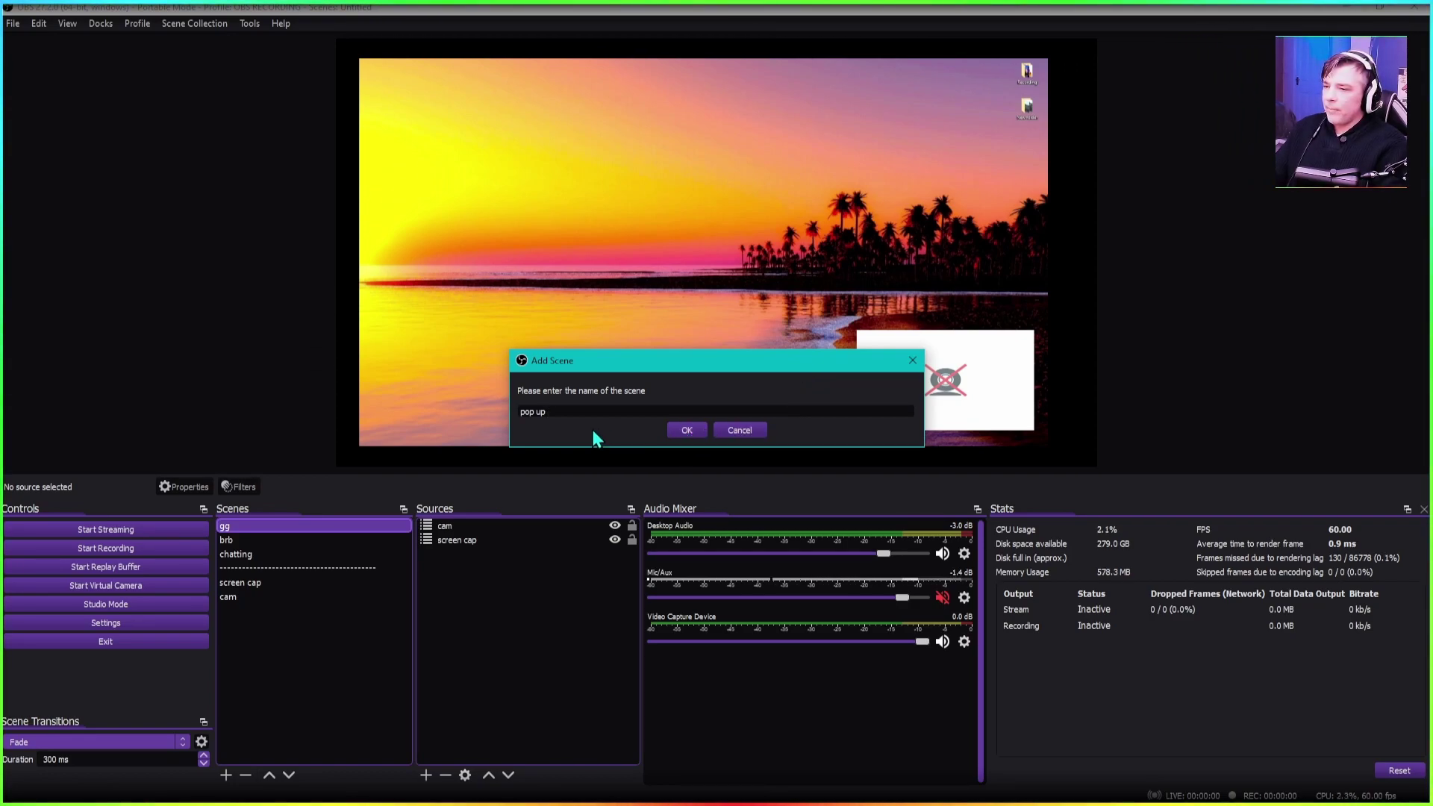
left_click(687, 430)
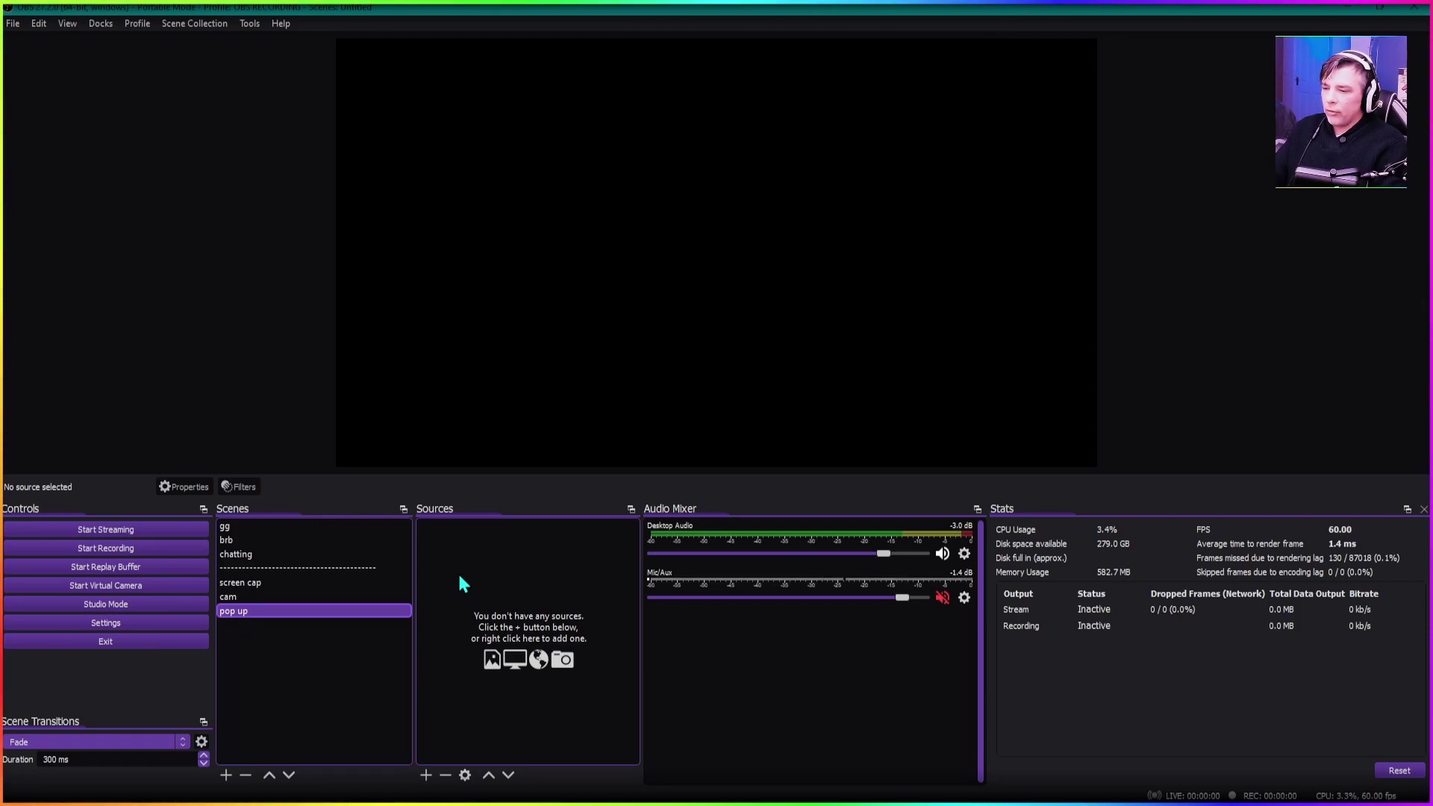
- Add a looping media source named 'pops' playing the pop-up subscribe video mp4
left_click(426, 776)
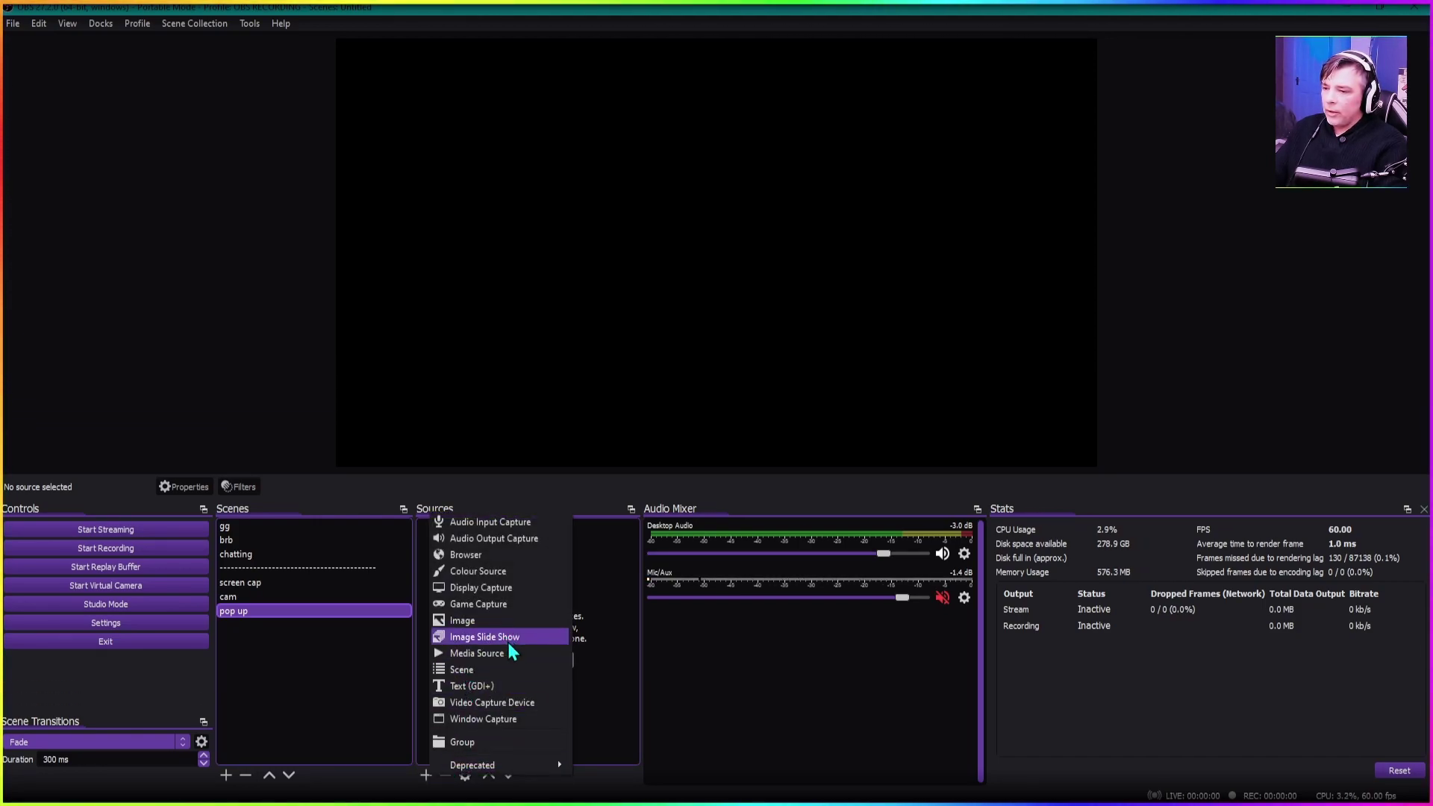
left_click(485, 653)
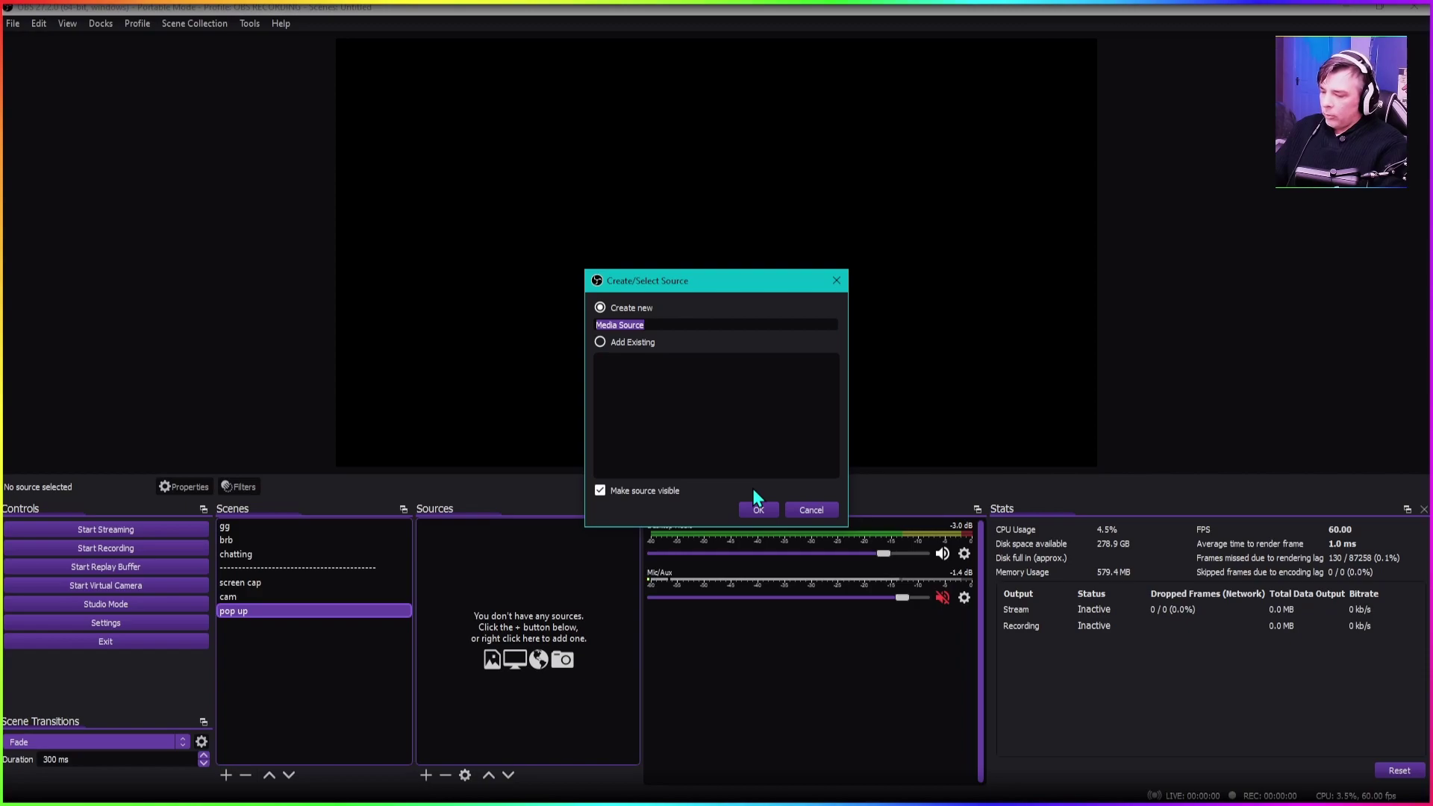
type("pops")
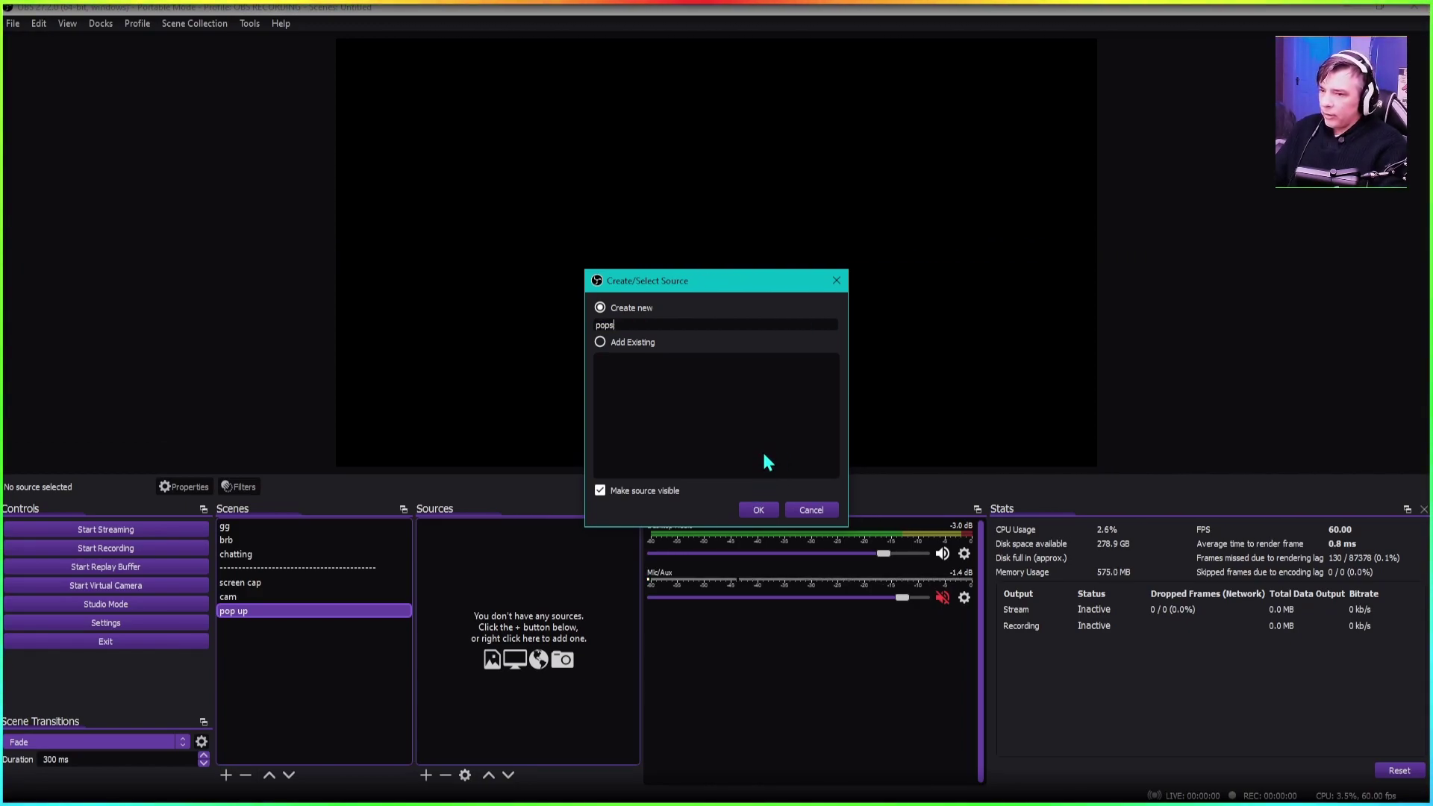
key("Return")
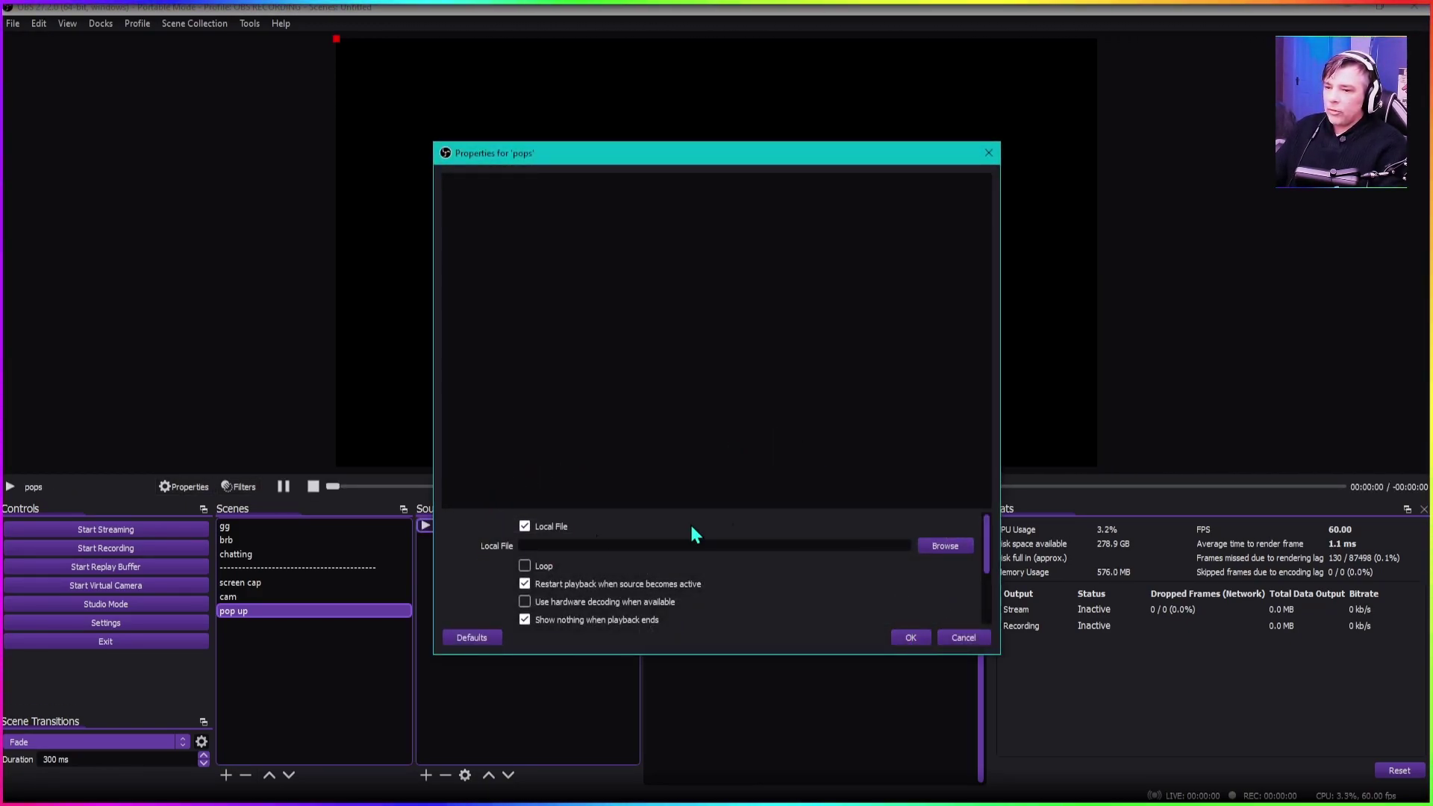
left_click(947, 545)
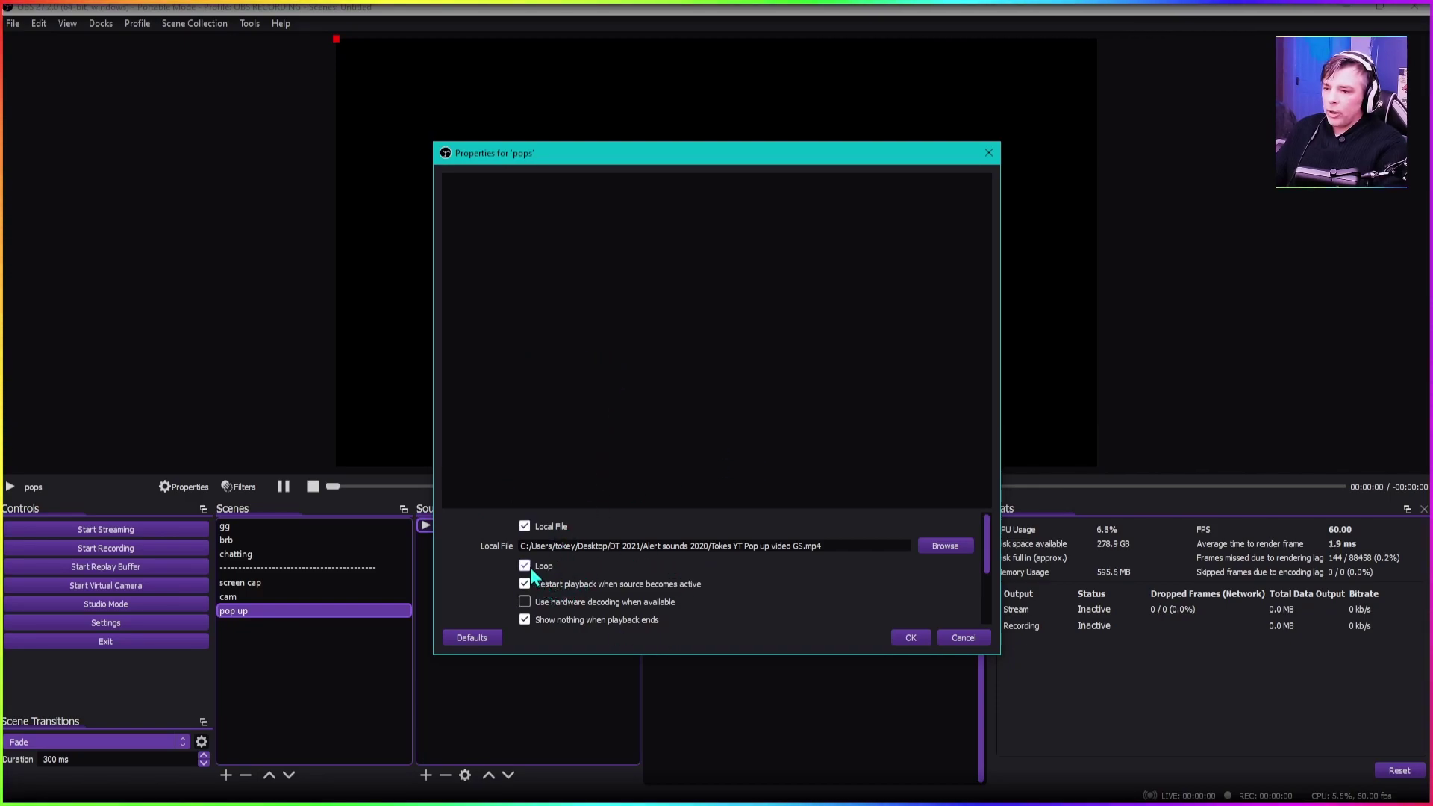
left_click(913, 637)
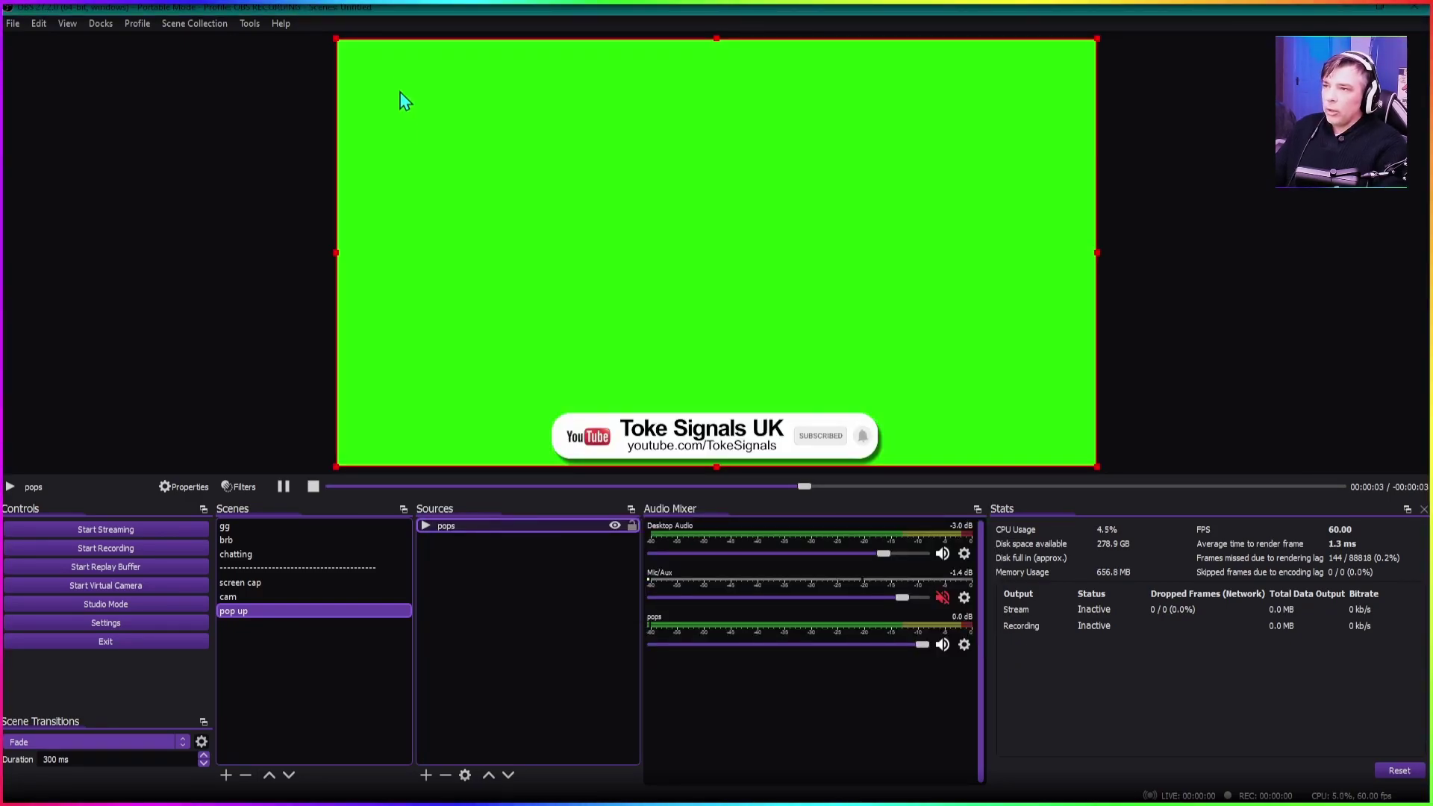
- Shrink the pops subscribe video into a banner along the bottom of the canvas
left_click_drag(337, 41, 540, 285)
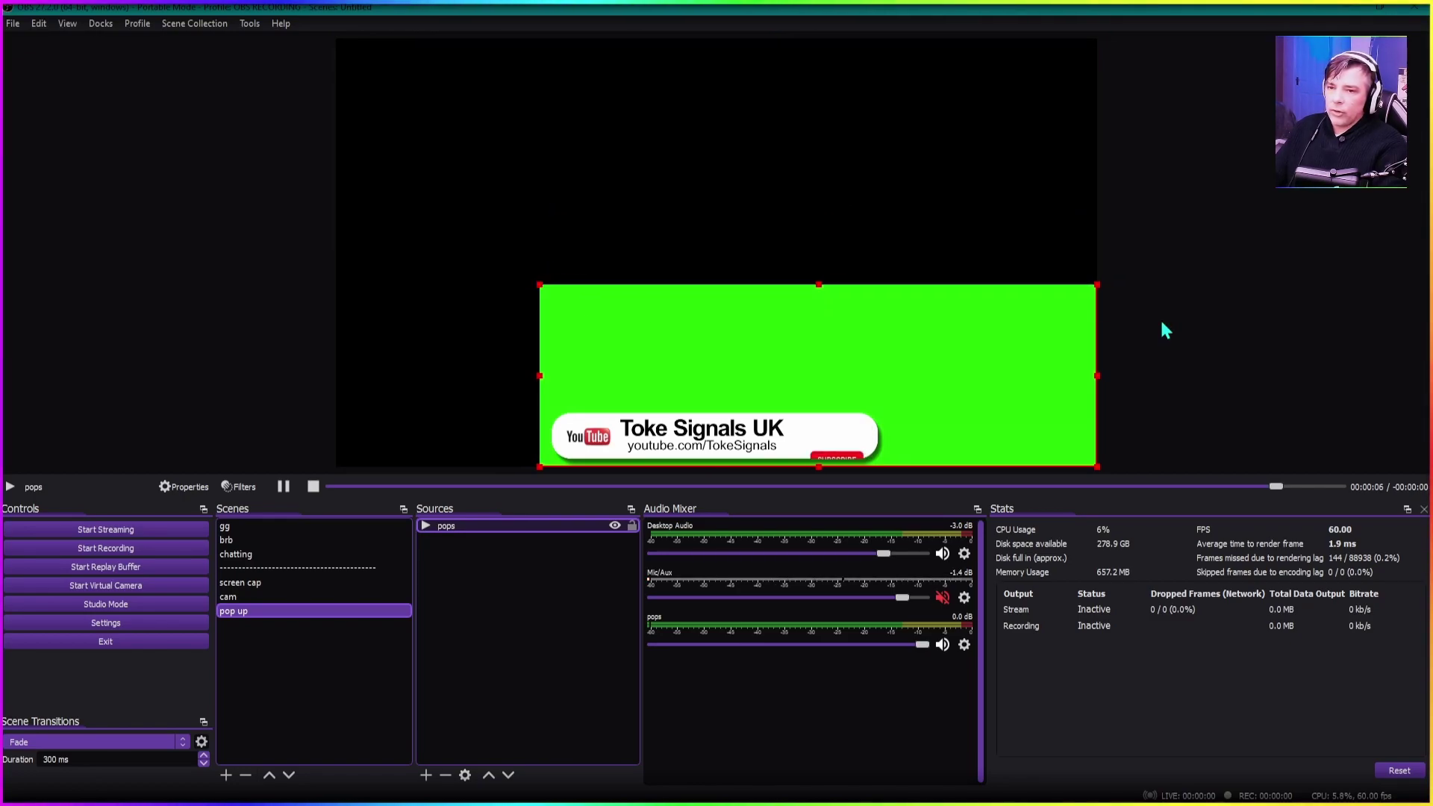
left_click_drag(1095, 285, 832, 403)
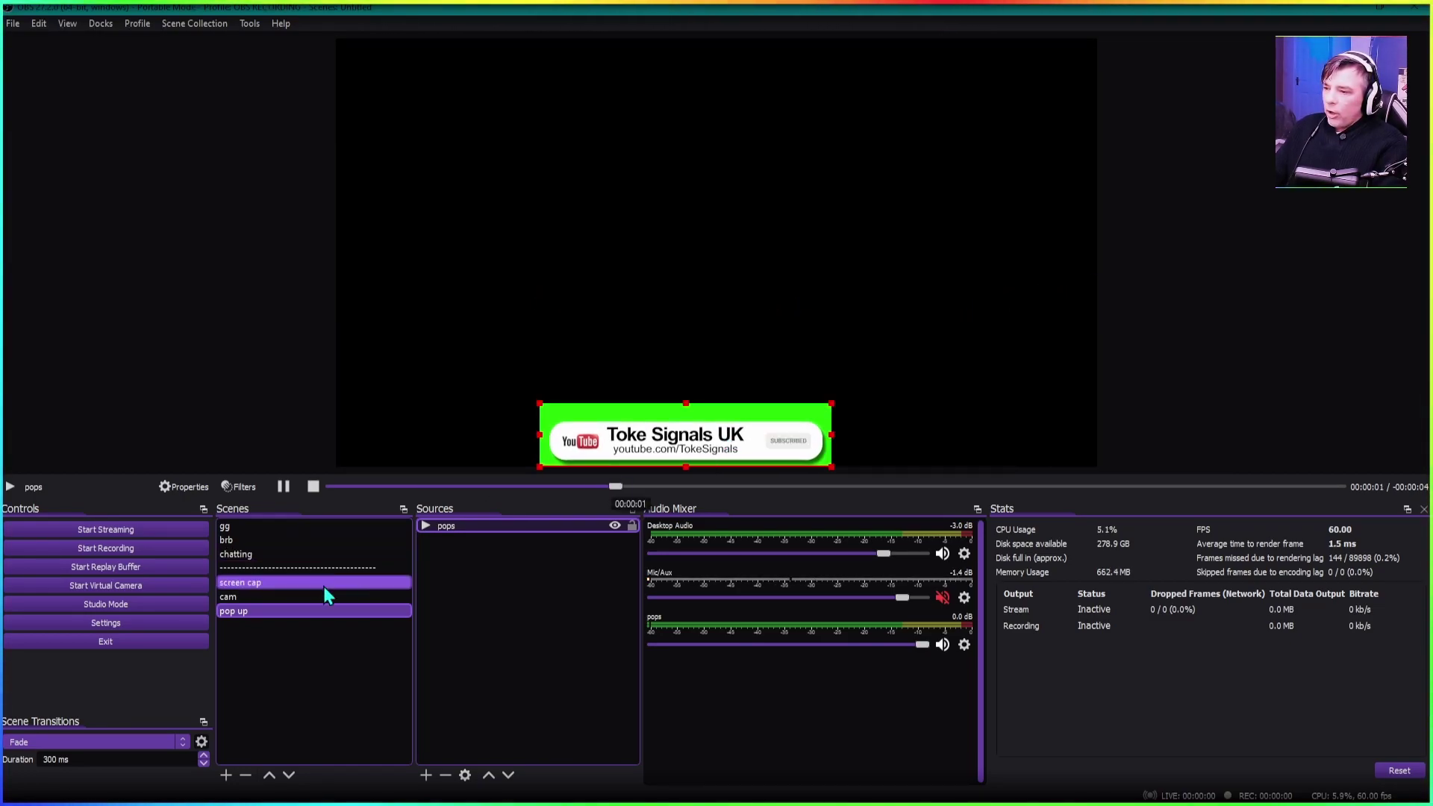
left_click(446, 340)
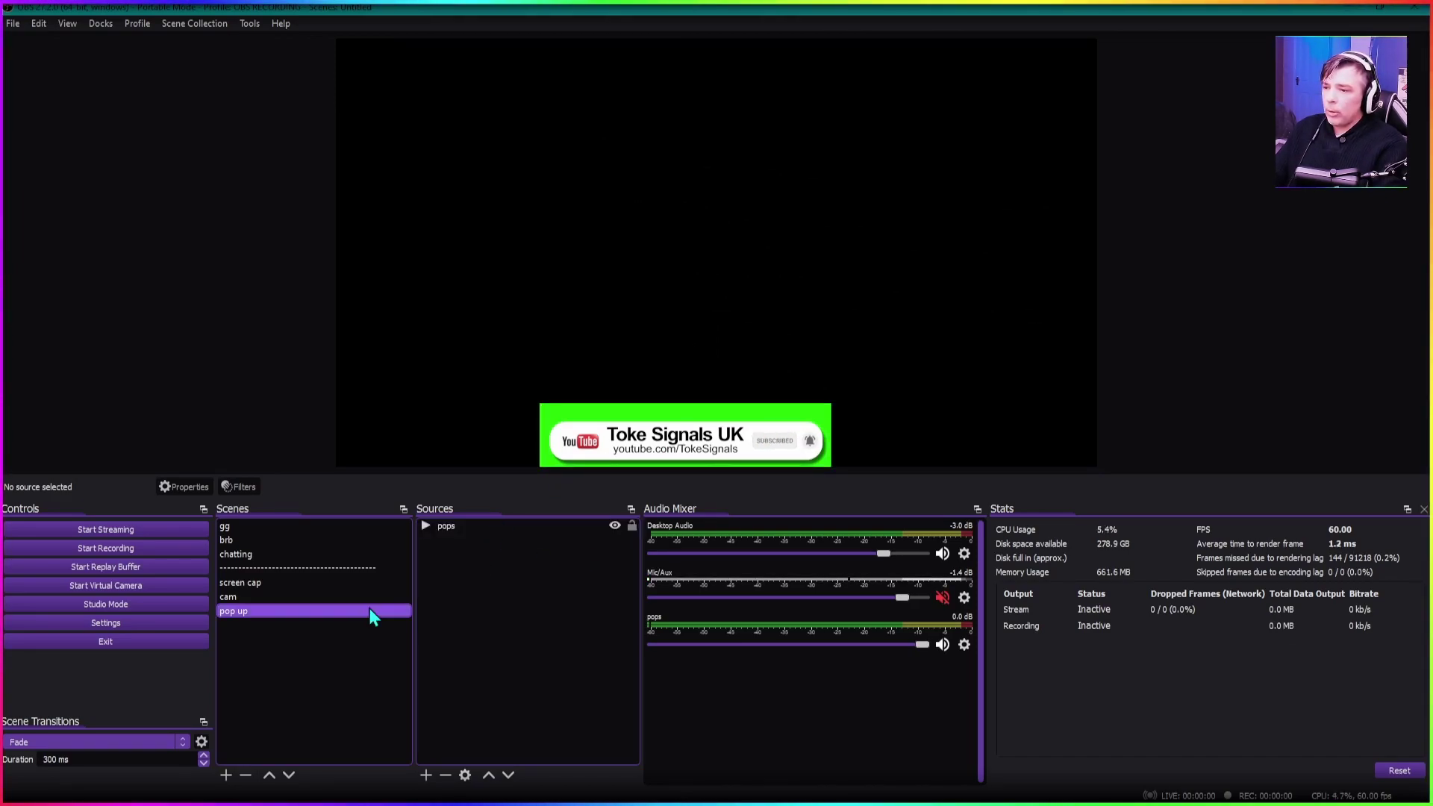
- Select and deselect the subscribe banner, then switch to the gg scene
left_click(634, 441)
left_click(515, 616)
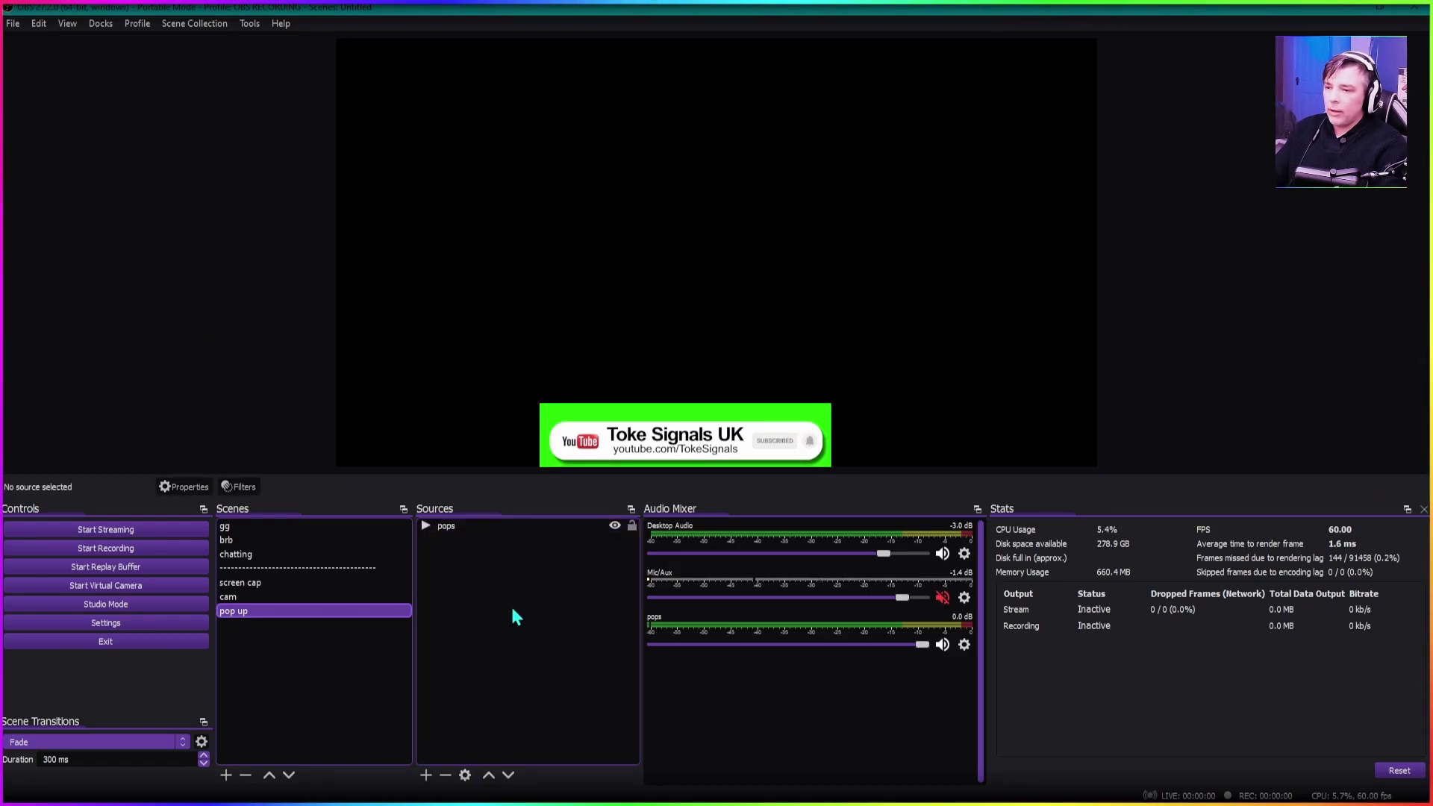
left_click(284, 526)
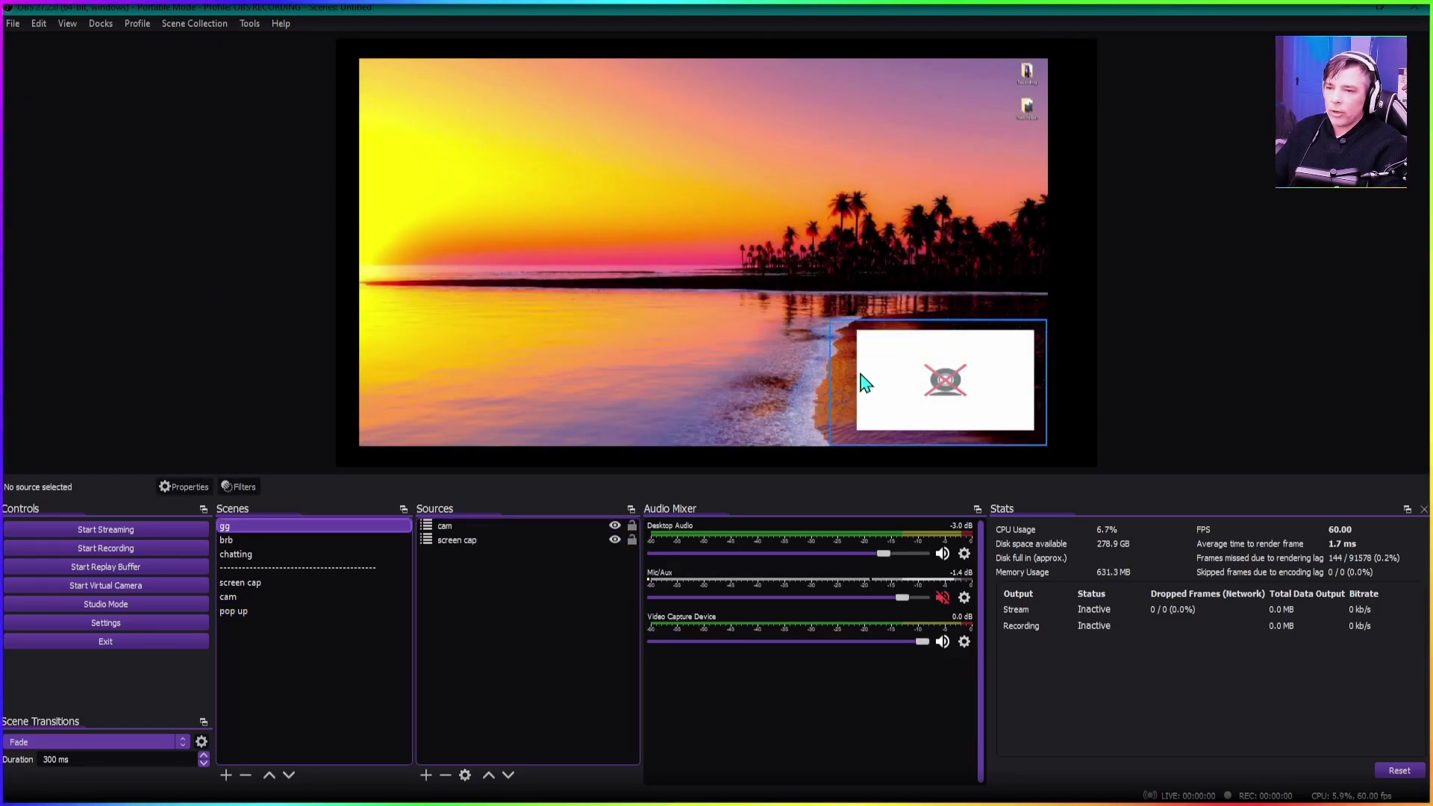
- Add the existing pop up scene as a source in the gg scene
left_click(426, 774)
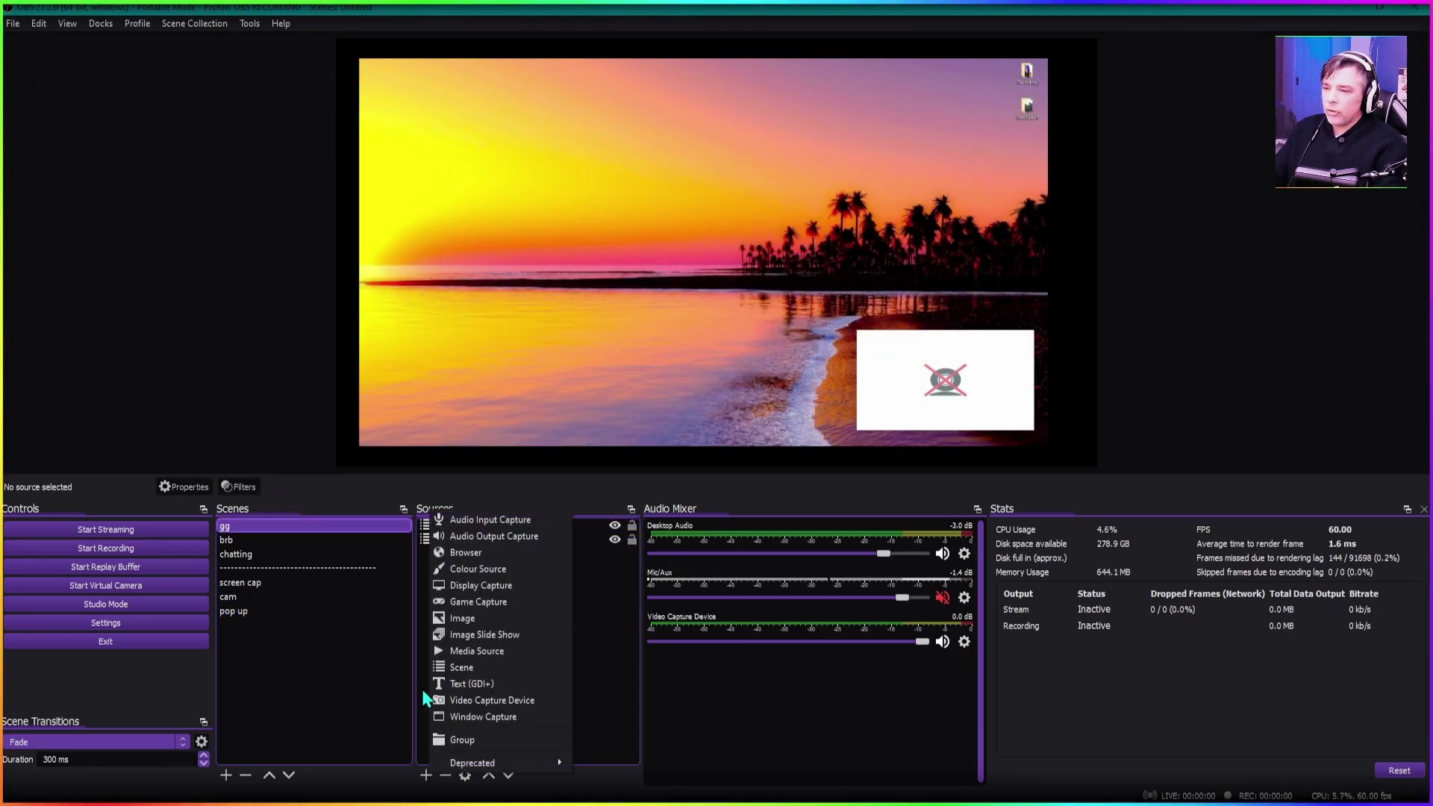
left_click(461, 667)
left_click(664, 378)
left_click(752, 508)
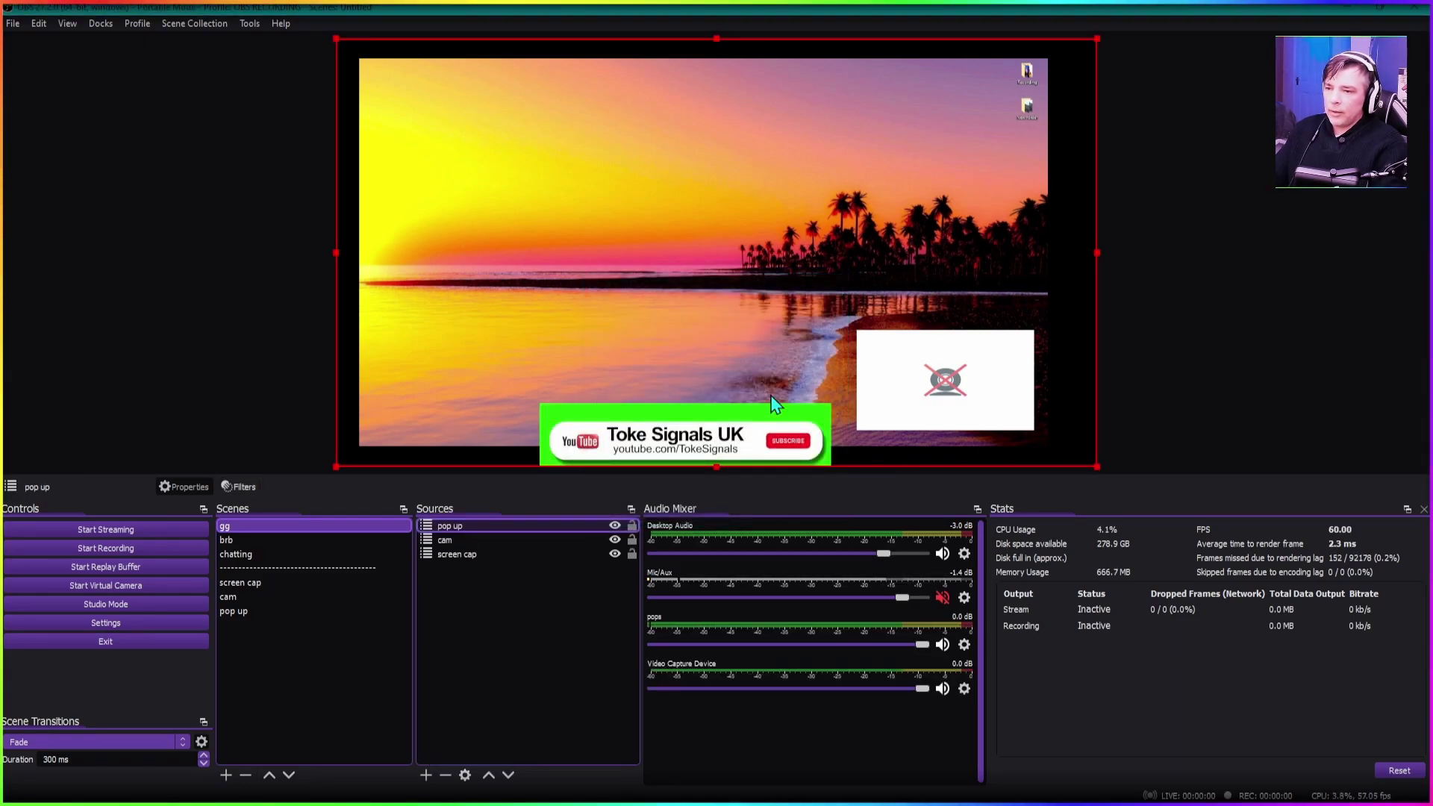
- Alt-crop the pop up source to the subscribe banner and place it bottom-left
key("alt")
left_click_drag(337, 41, 420, 144)
left_click_drag(711, 230, 654, 157)
left_click_drag(1040, 69, 794, 217)
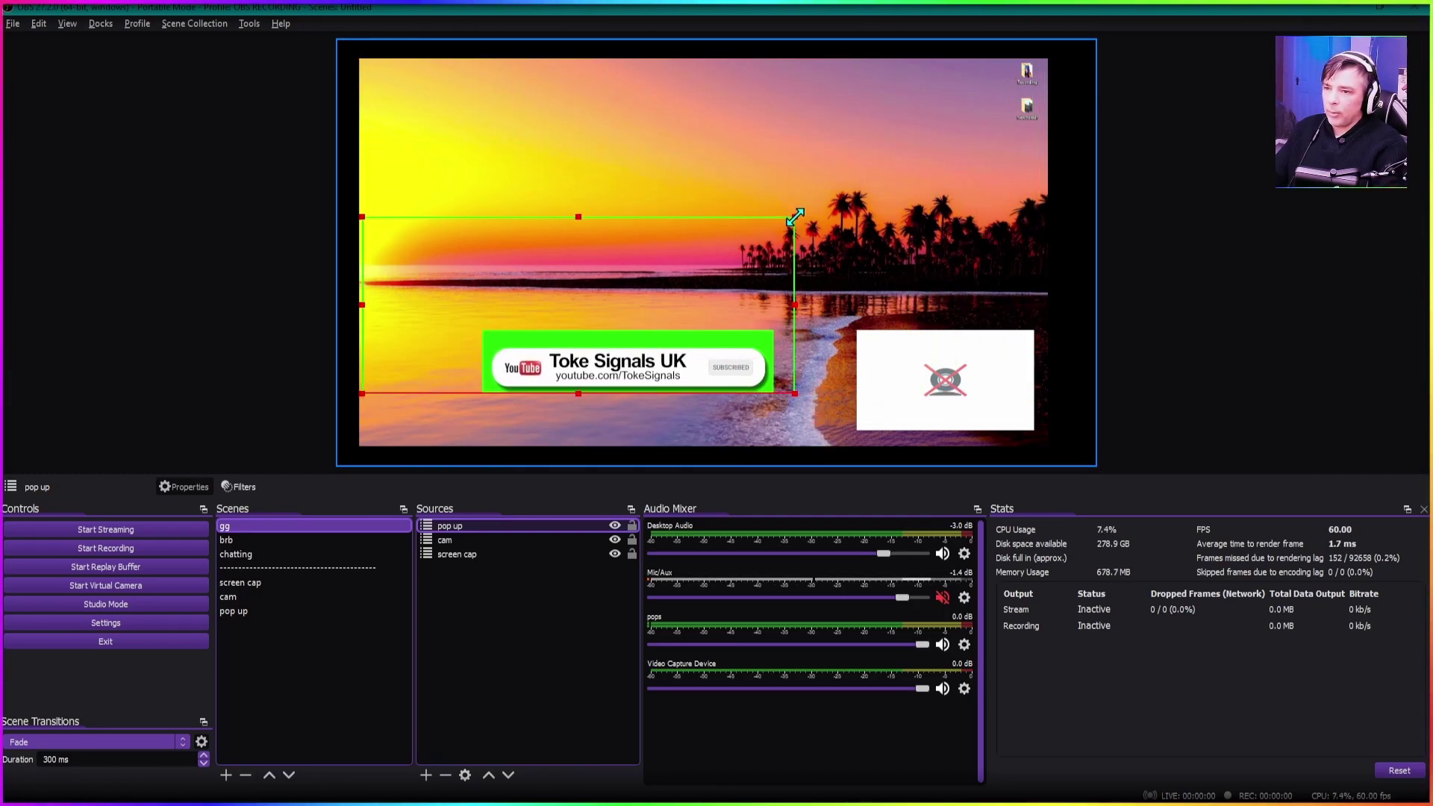
left_click_drag(363, 216, 467, 313)
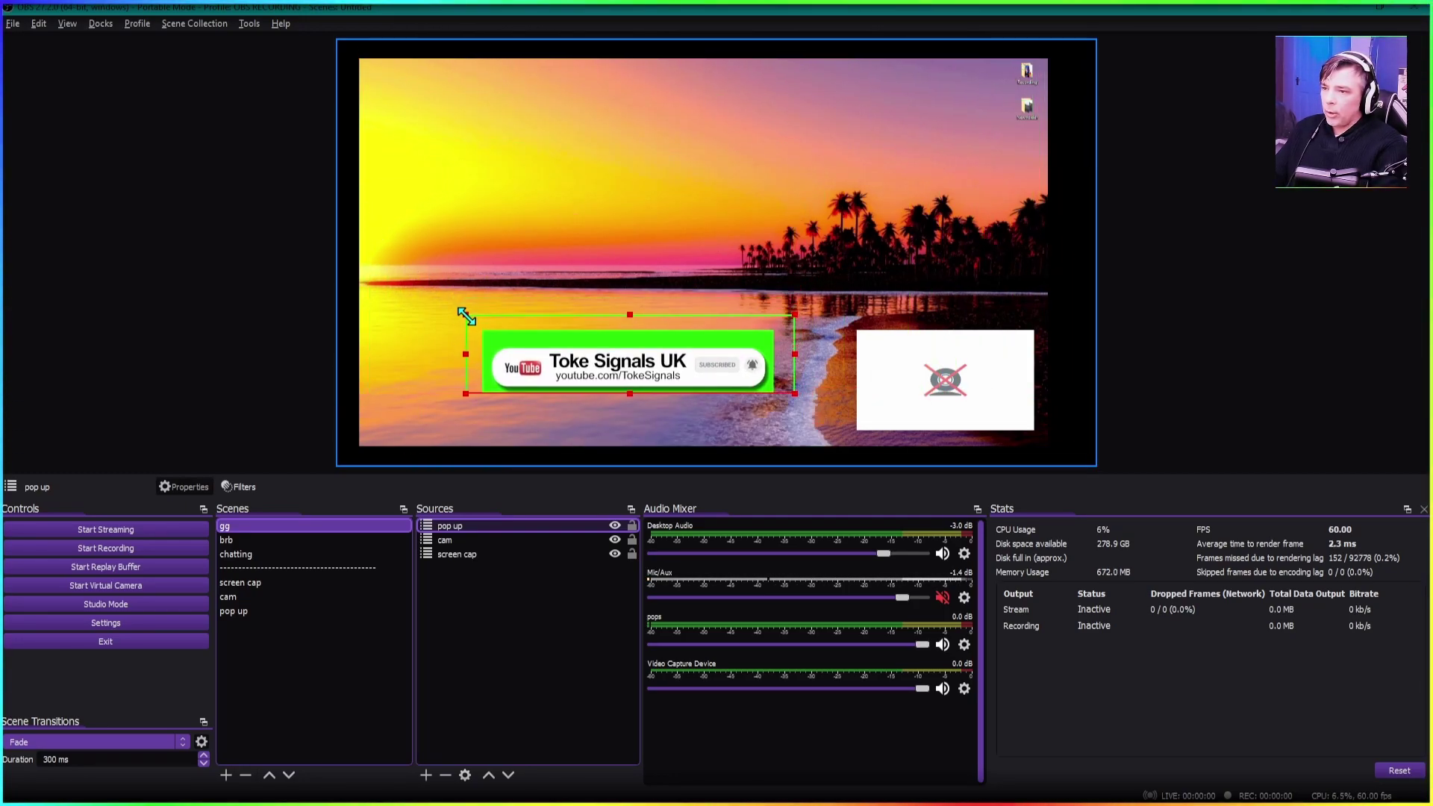
left_click_drag(574, 377, 480, 418)
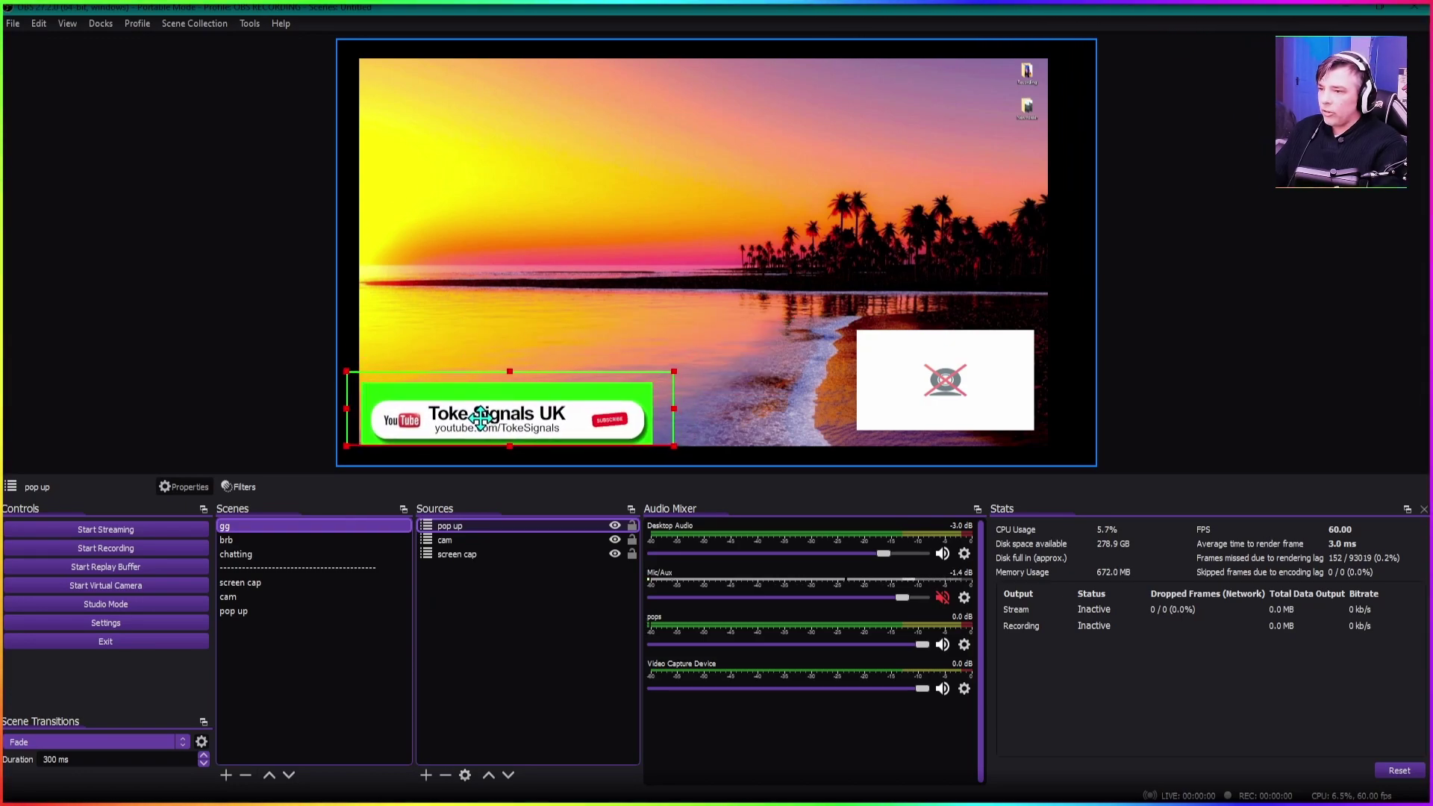
left_click(279, 371)
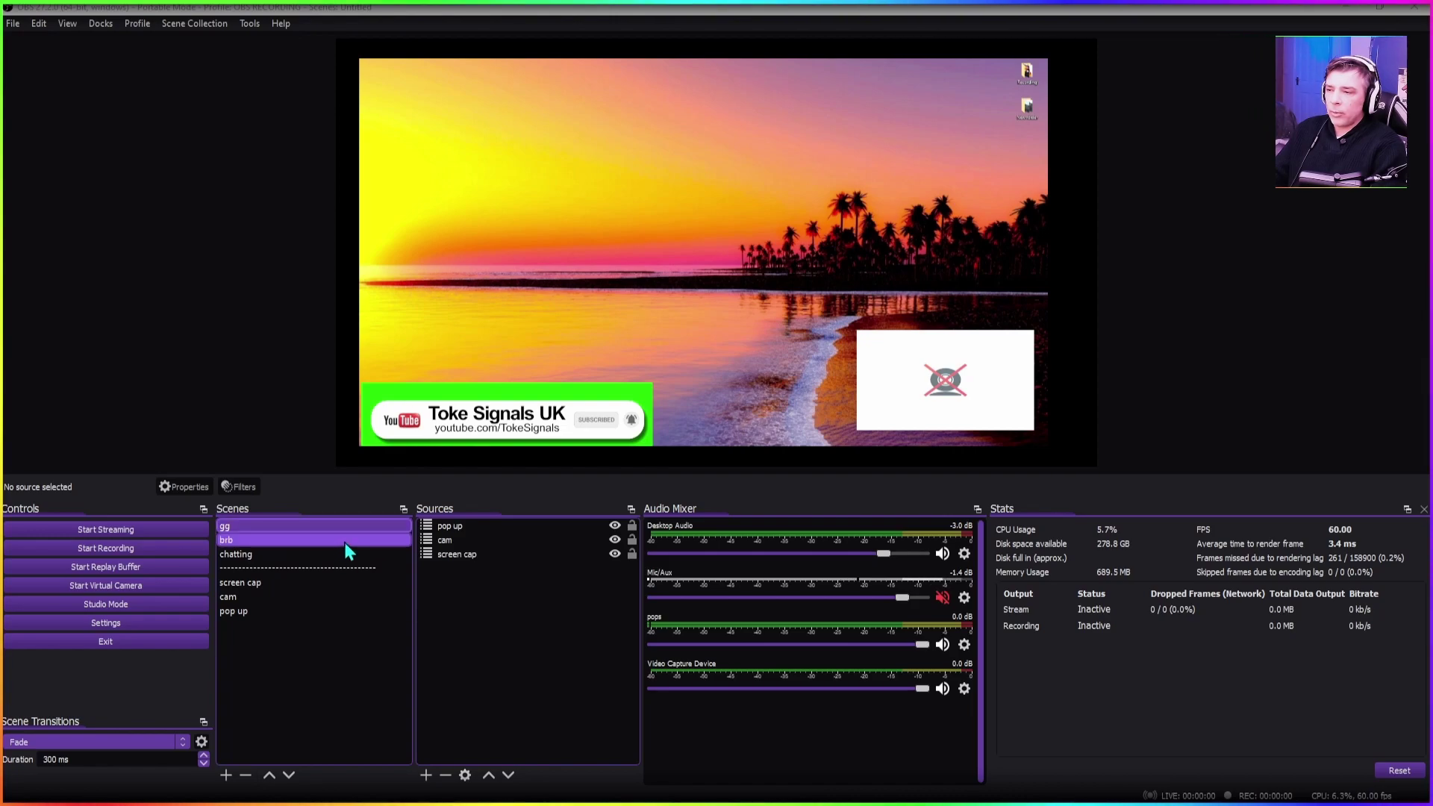
- Nest the existing pop up scene in chatting so the subscribe banner sits along the bottom
left_click(348, 540)
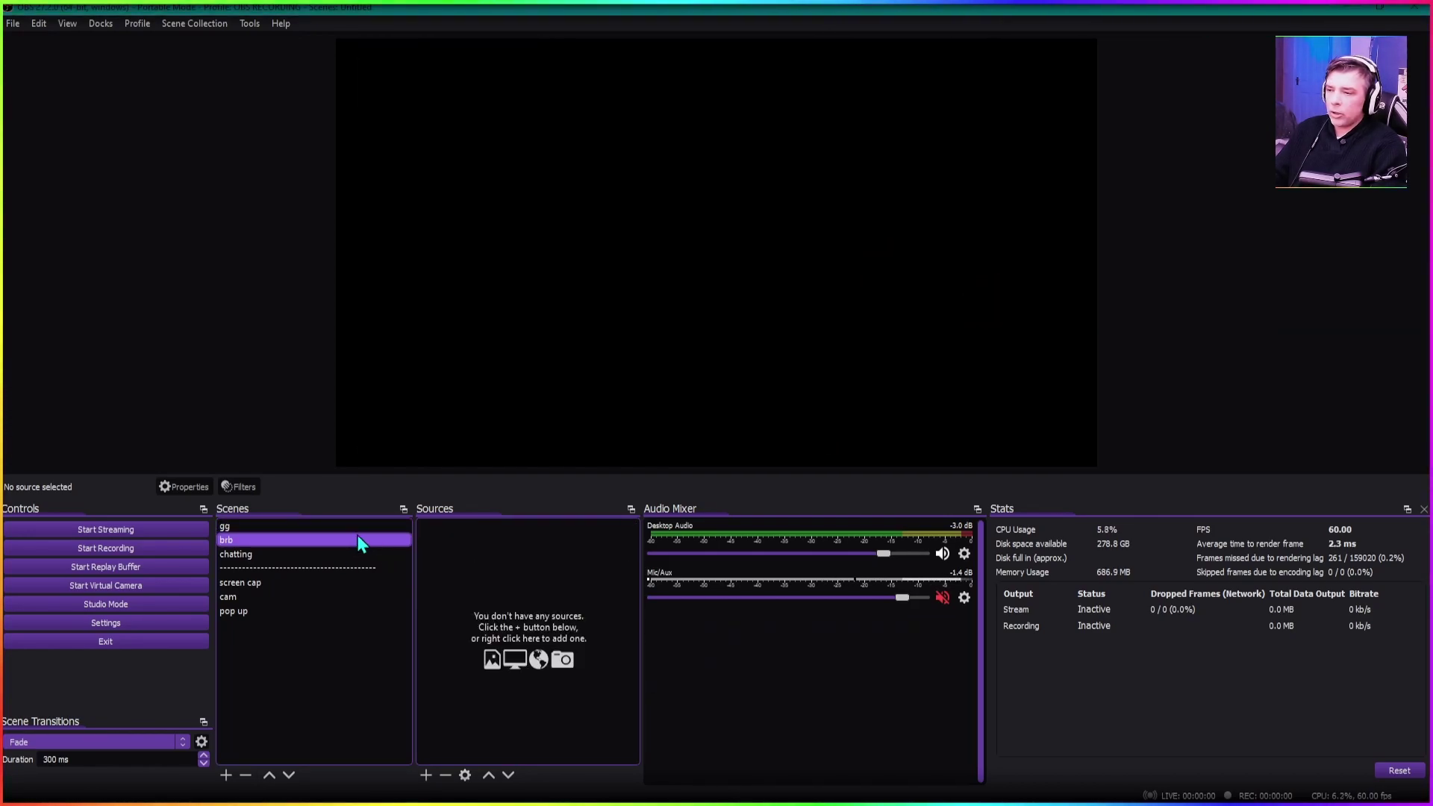
left_click(294, 553)
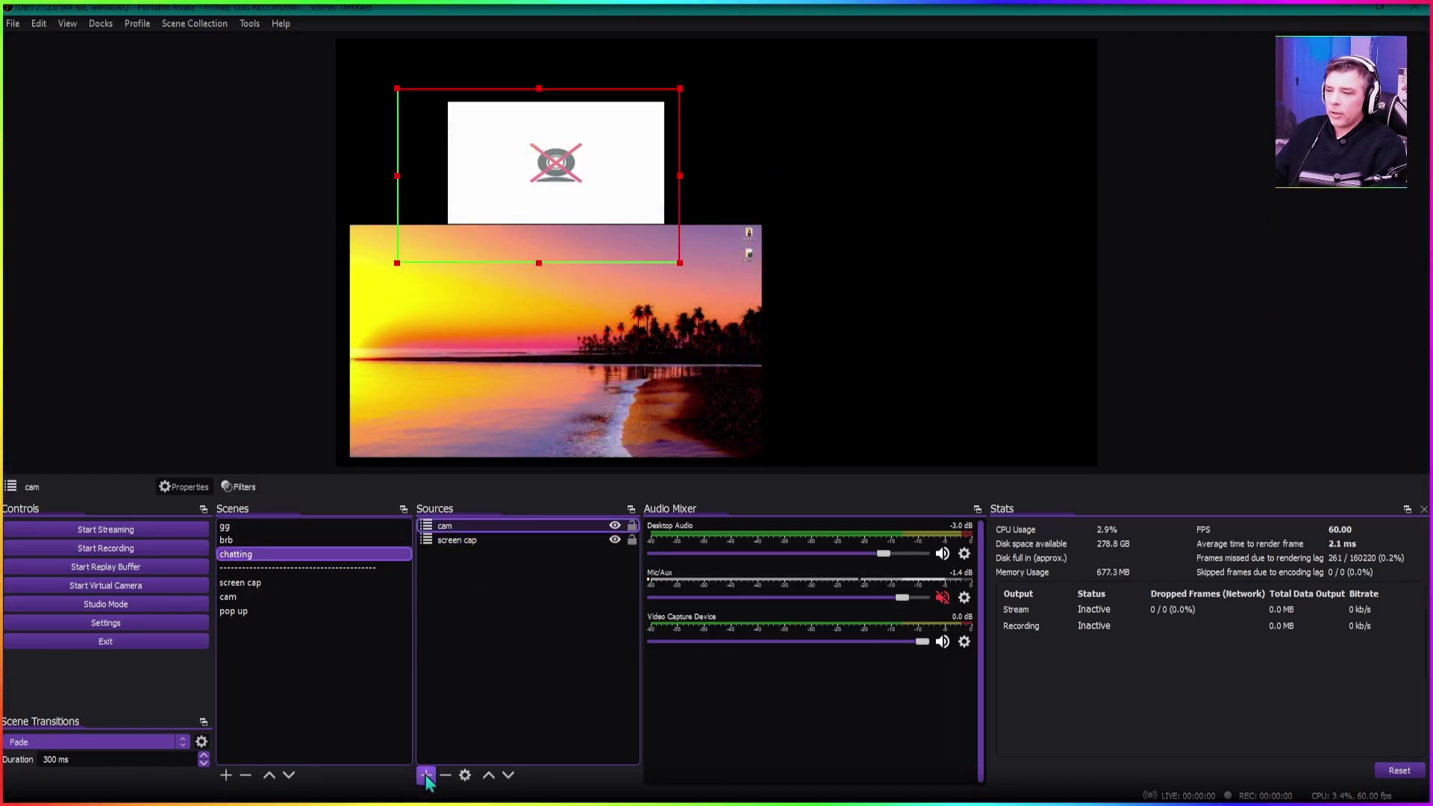
left_click(426, 776)
left_click(456, 662)
left_click(657, 406)
left_click(652, 418)
left_click(759, 510)
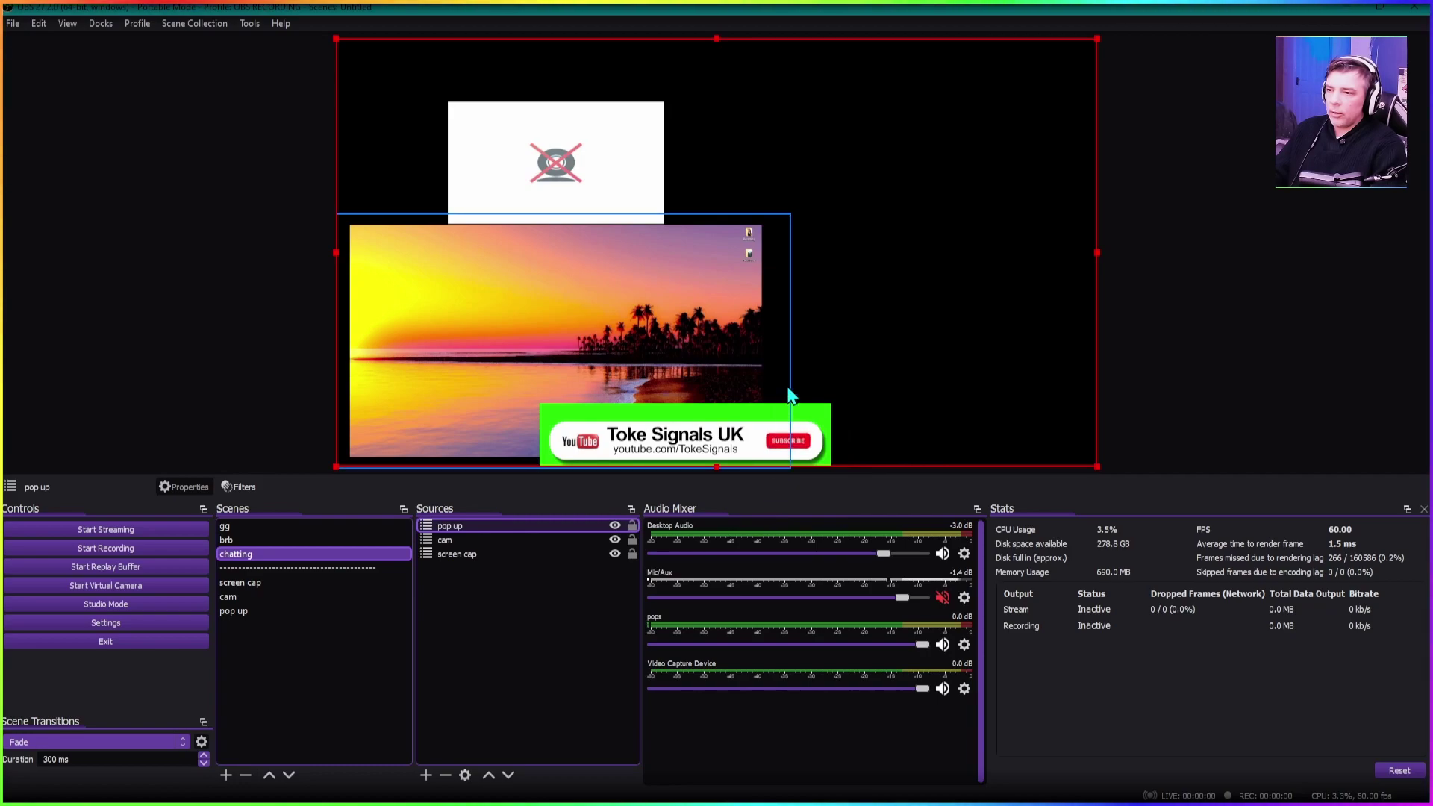
left_click(1165, 153)
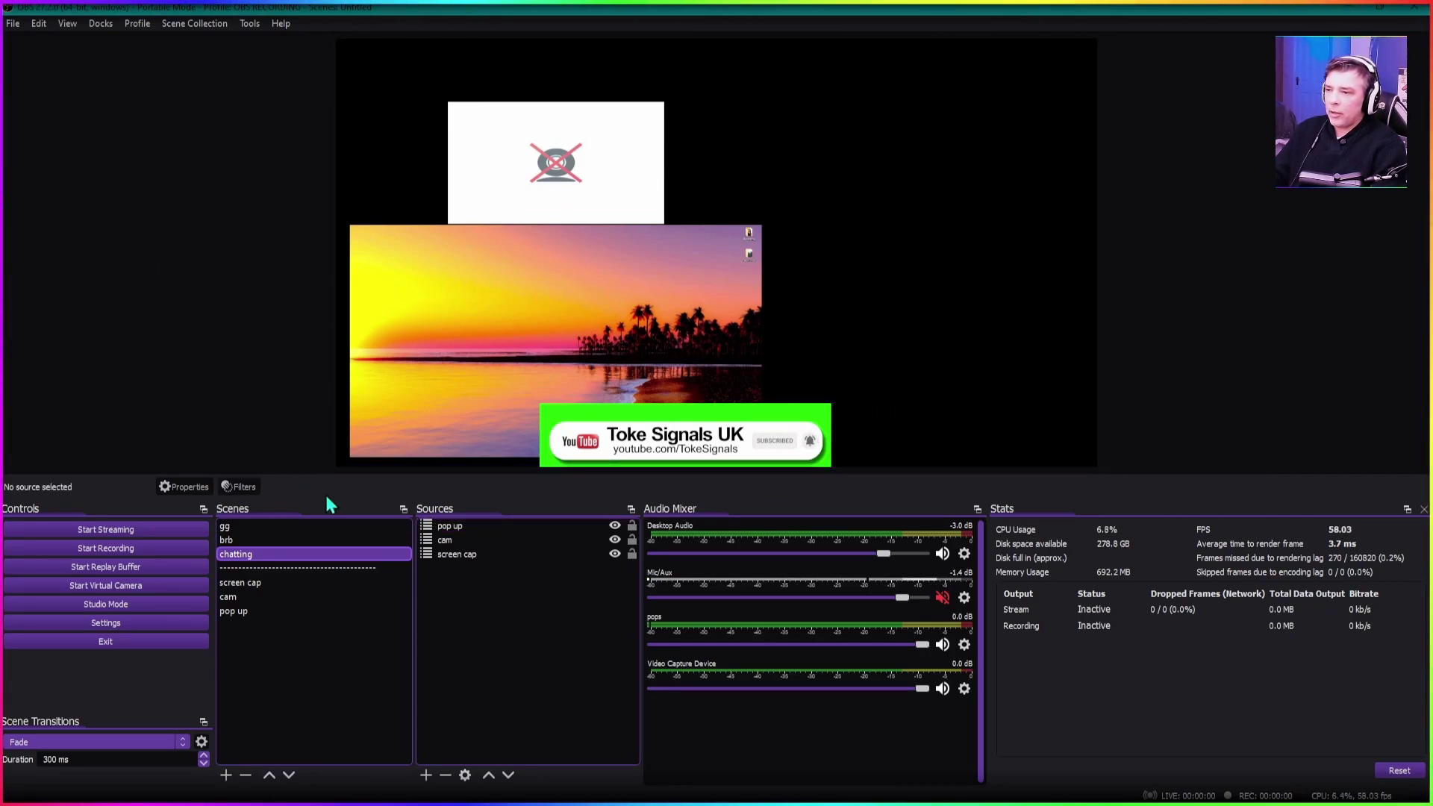
left_click(325, 567)
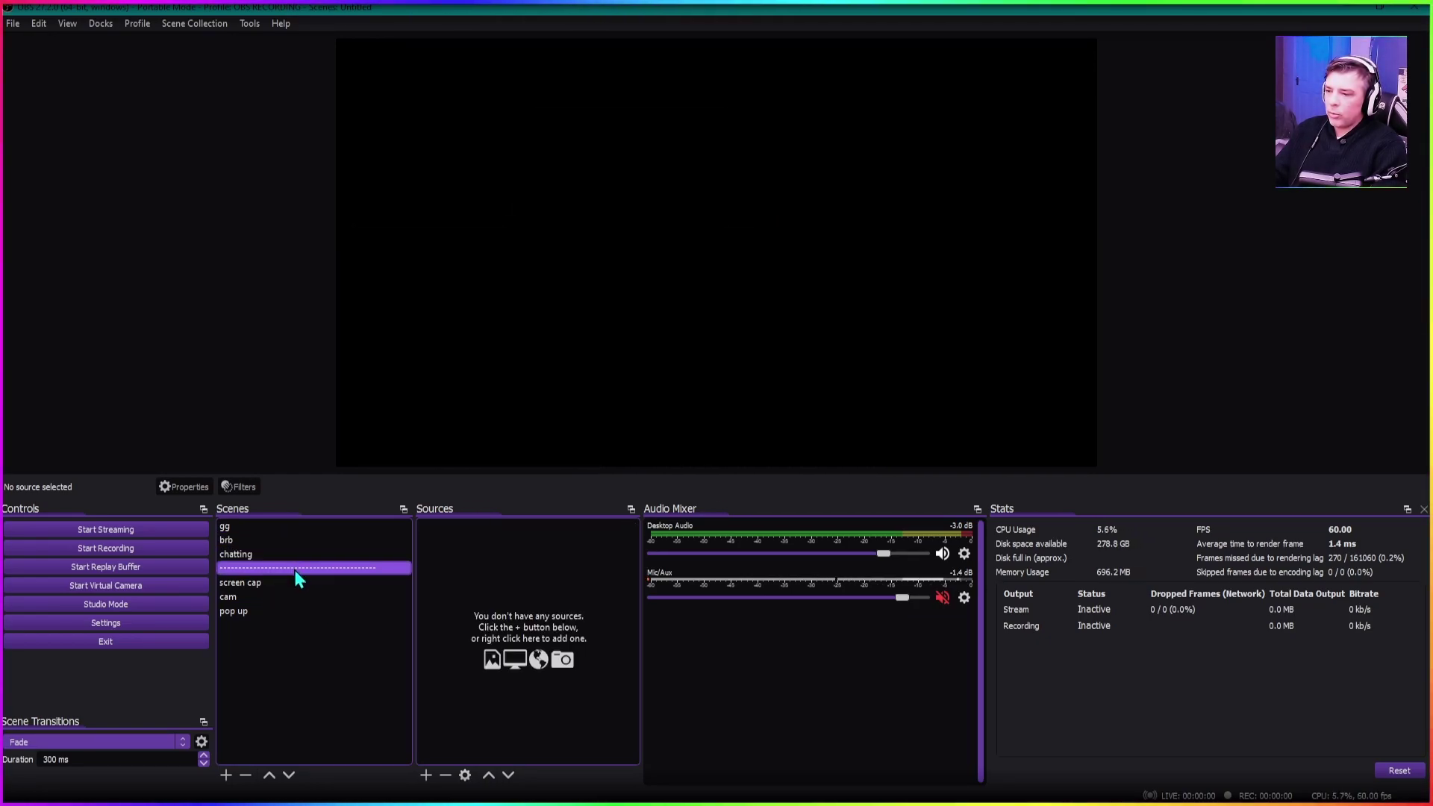
- Move the dashed separator to the top of the scene list and create an empty scene named bg
left_click_drag(294, 569, 294, 524)
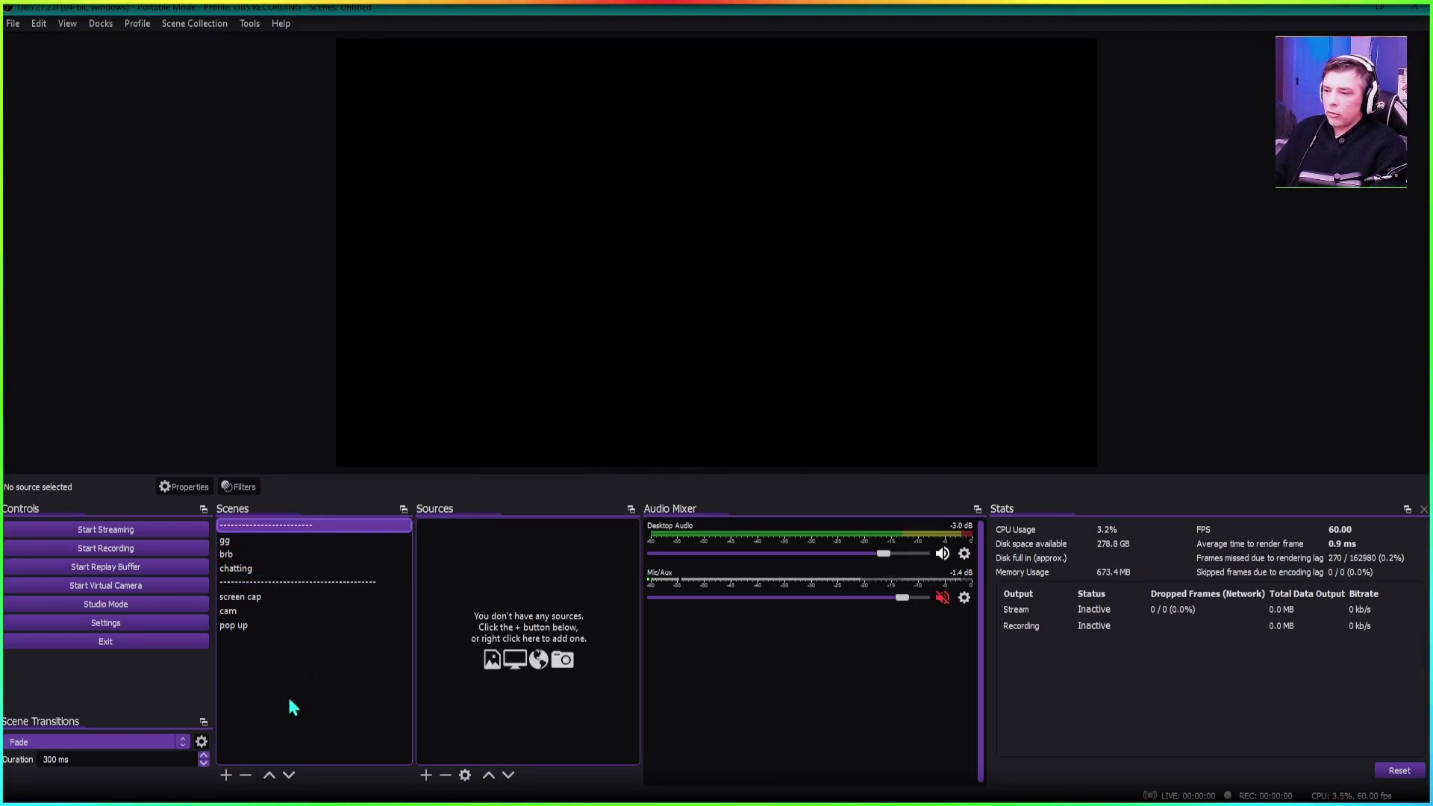
left_click(226, 775)
type("bg")
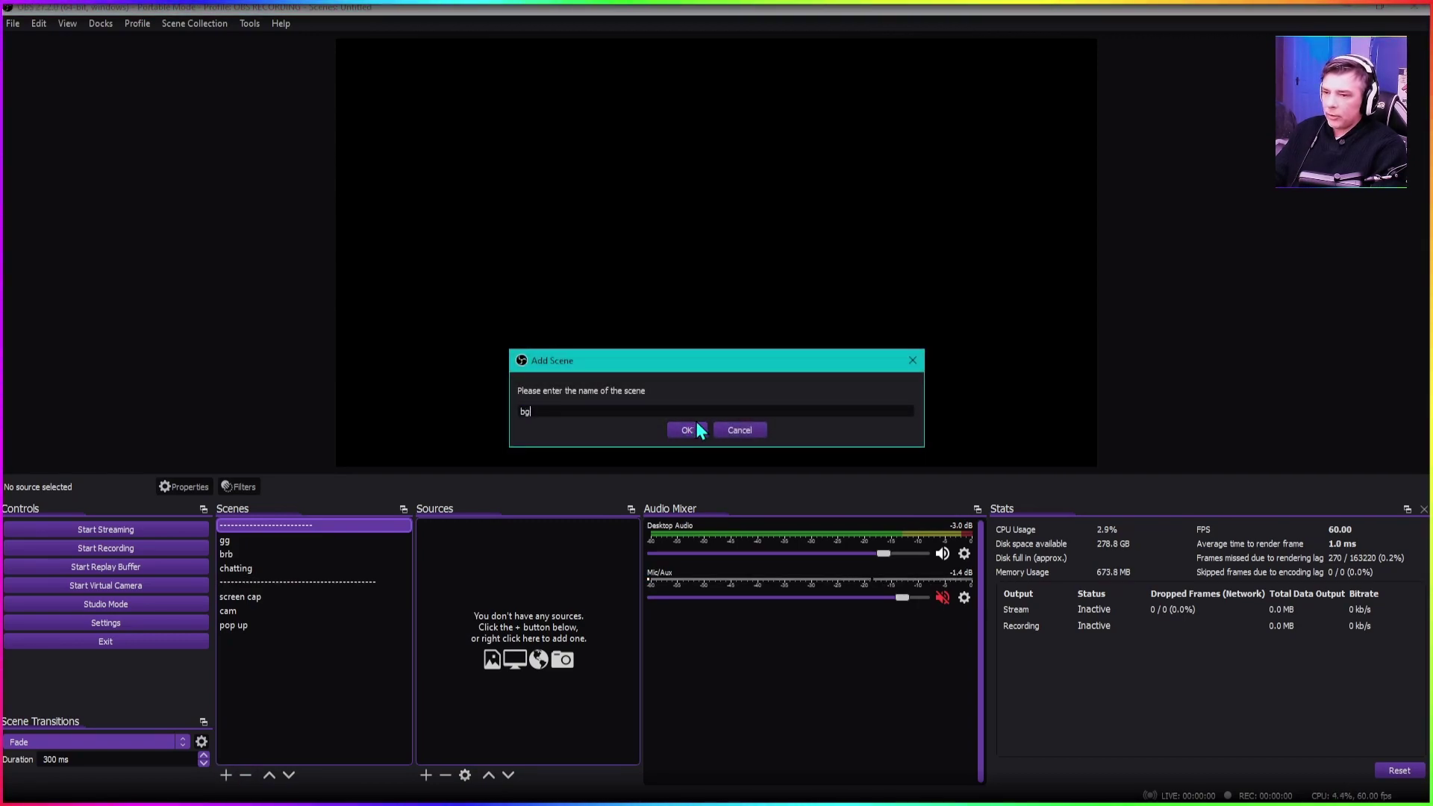
left_click(689, 431)
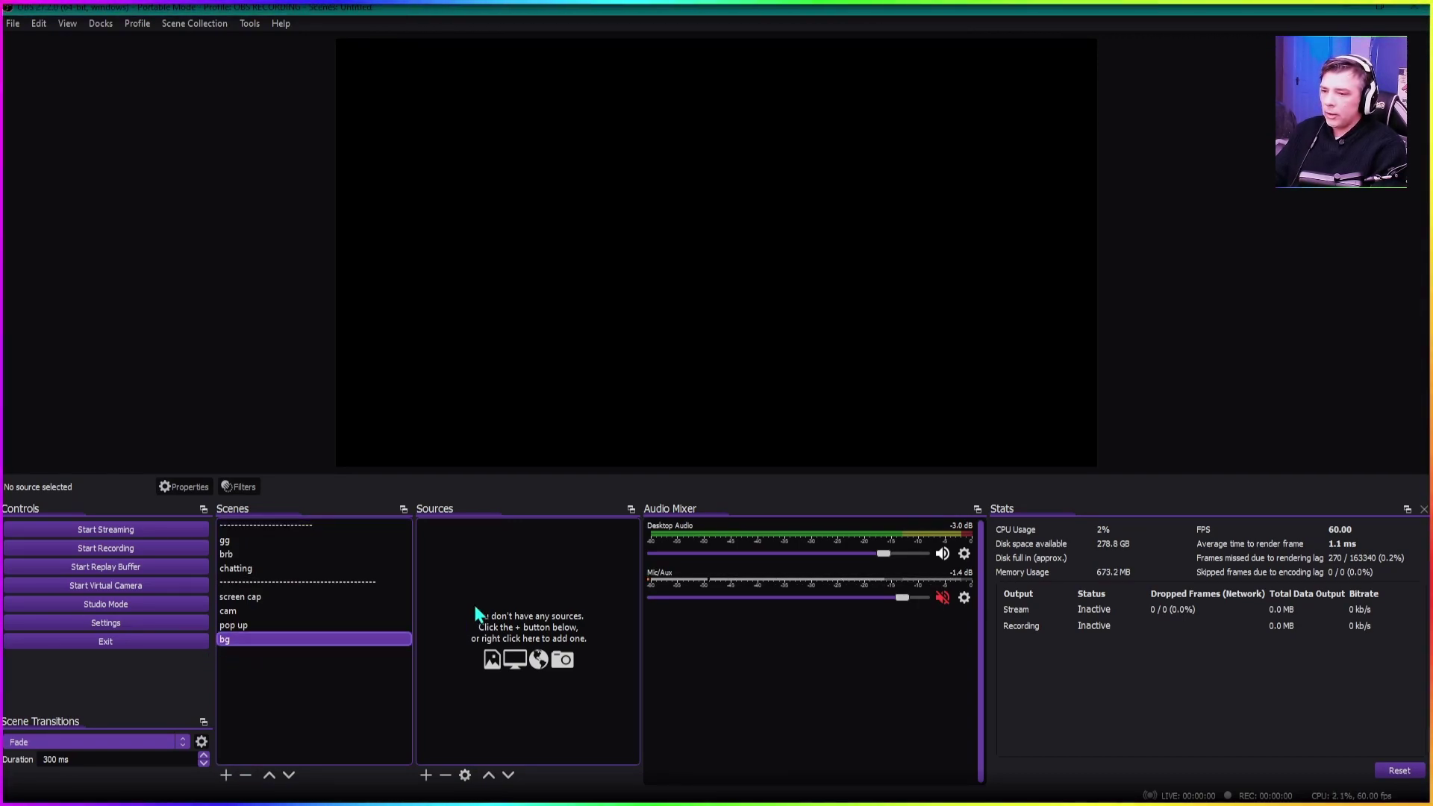
left_click(426, 777)
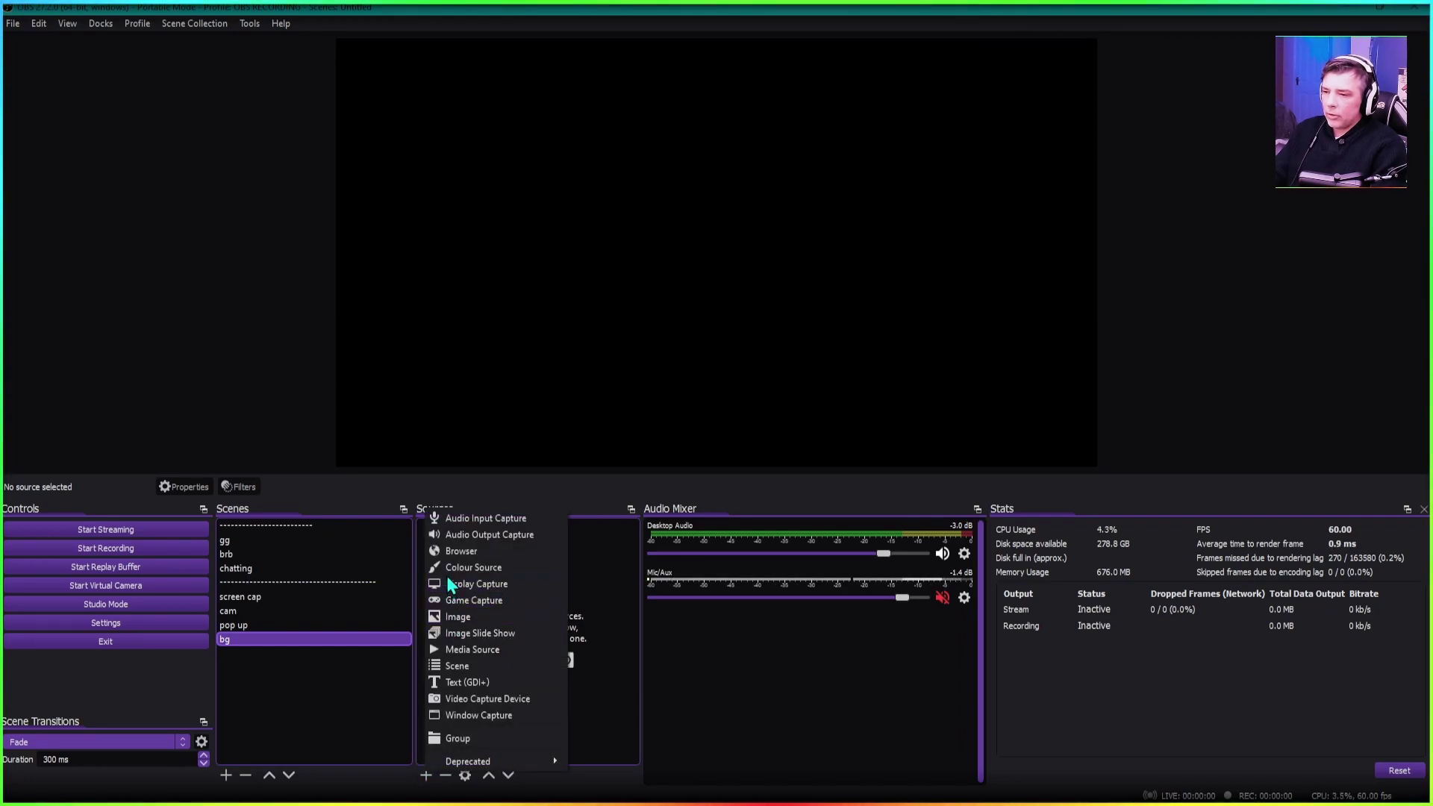
- Add a Media Source playing Space Background 04.mp4 that fills the bg scene's canvas
left_click(435, 654)
left_click(757, 508)
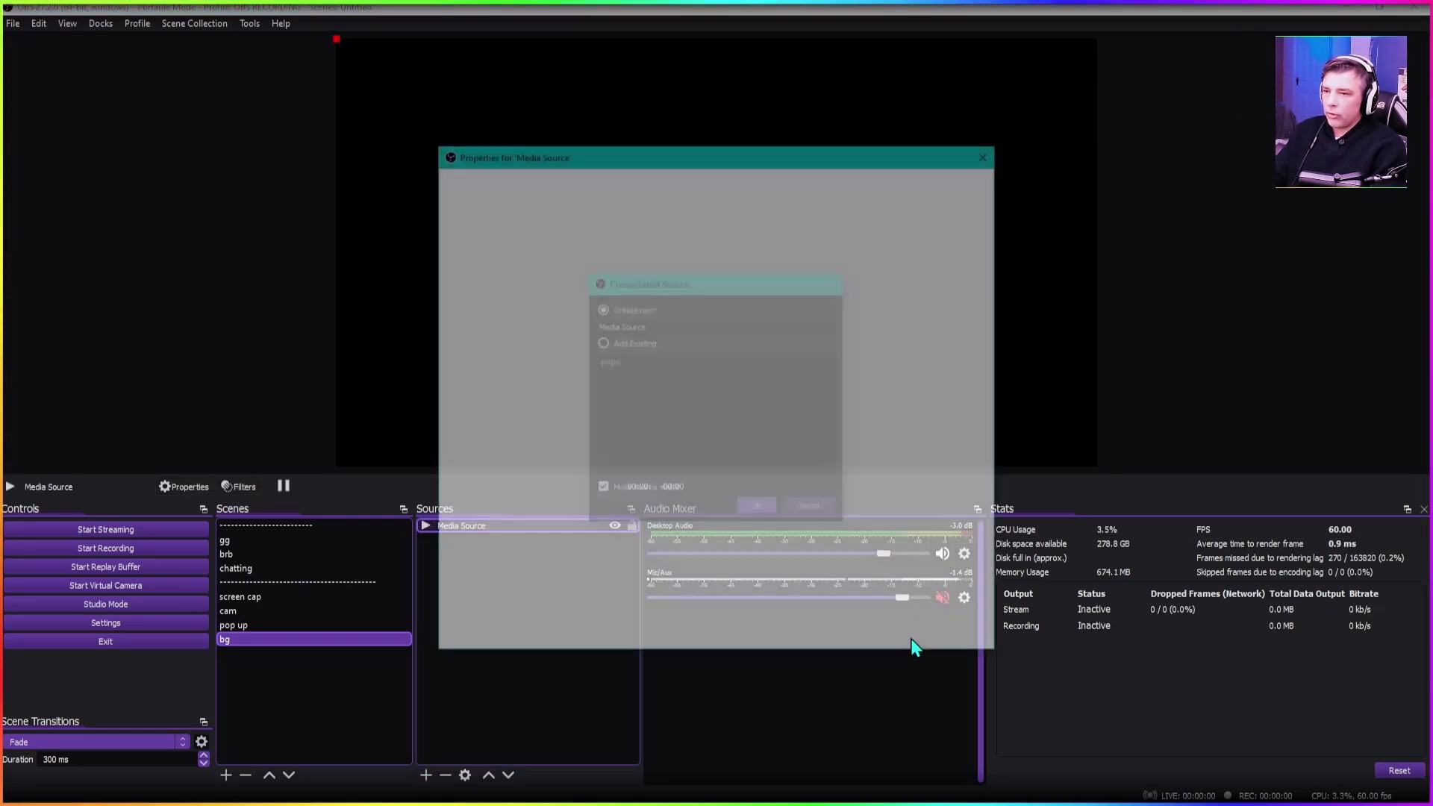
left_click(943, 547)
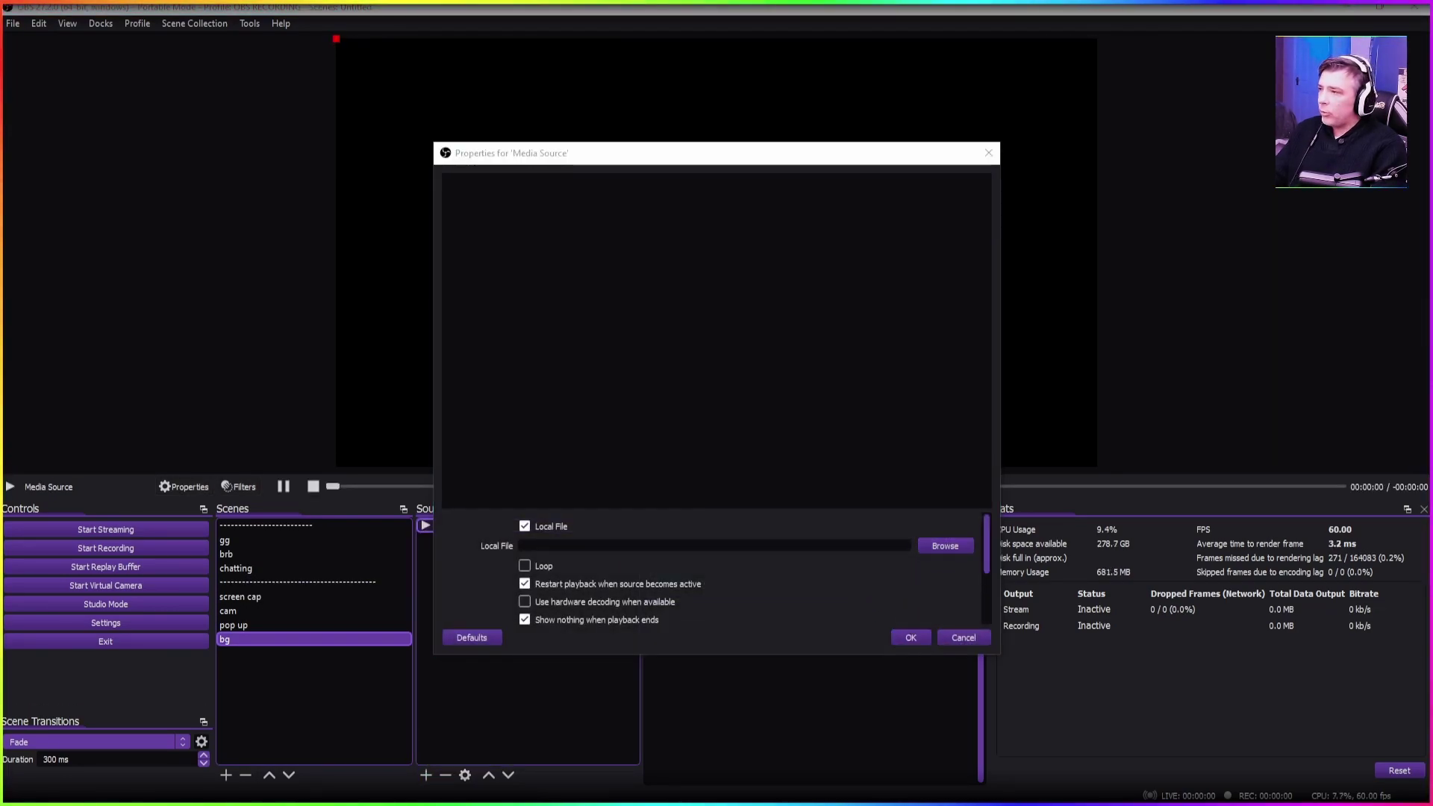
key("Return")
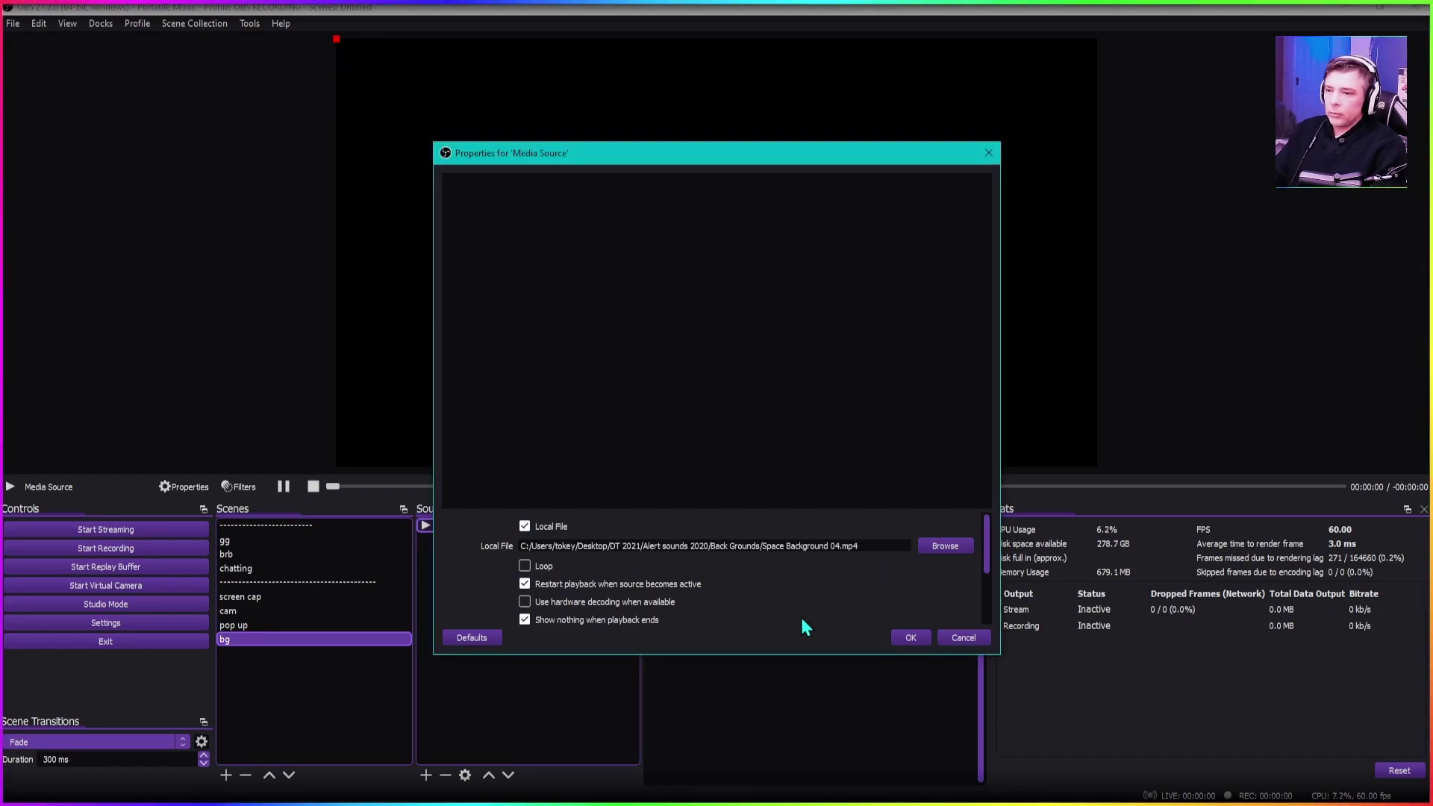
left_click(926, 639)
left_click(275, 177)
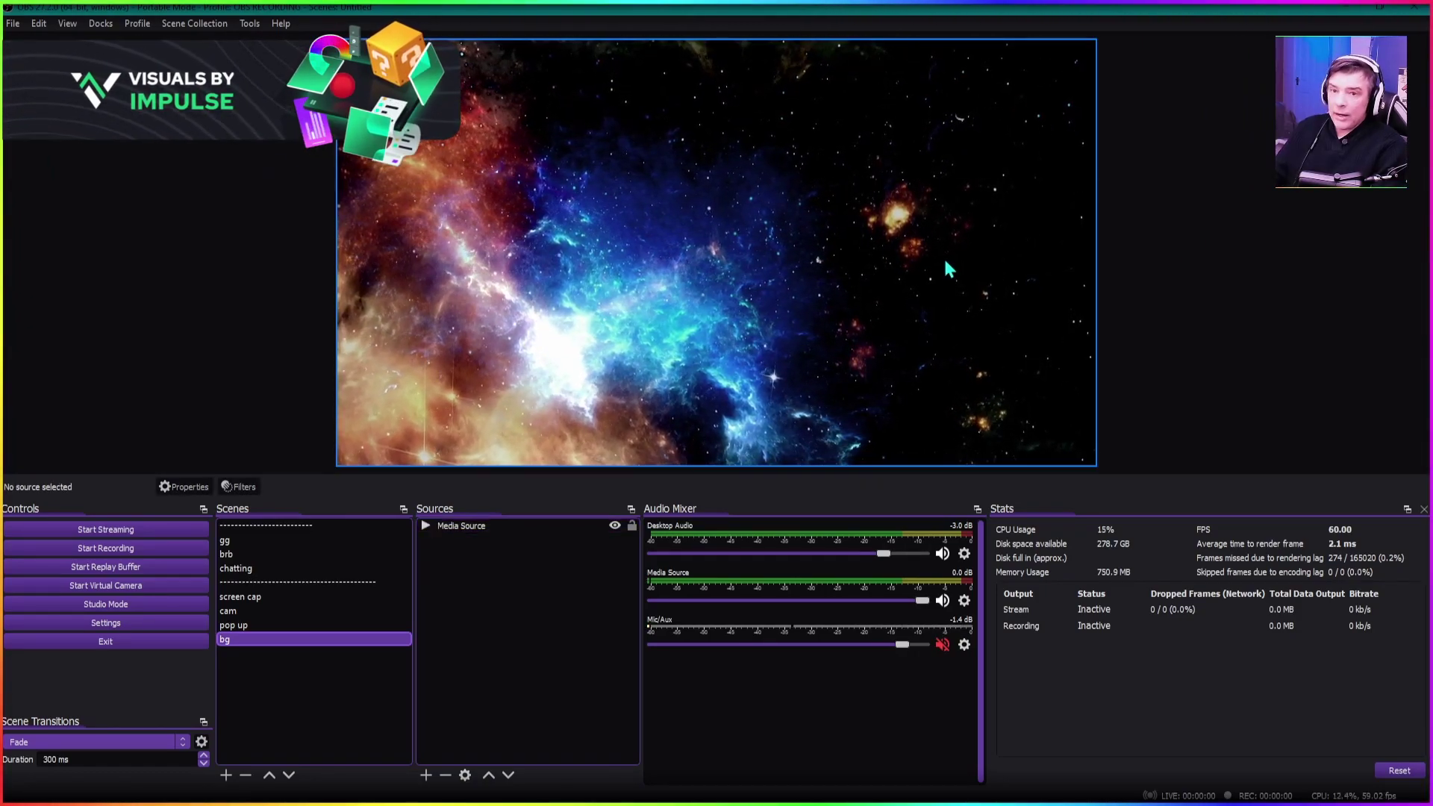
- Add the bg scene as a source in chatting and move it to the bottom of the layer stack
left_click(294, 567)
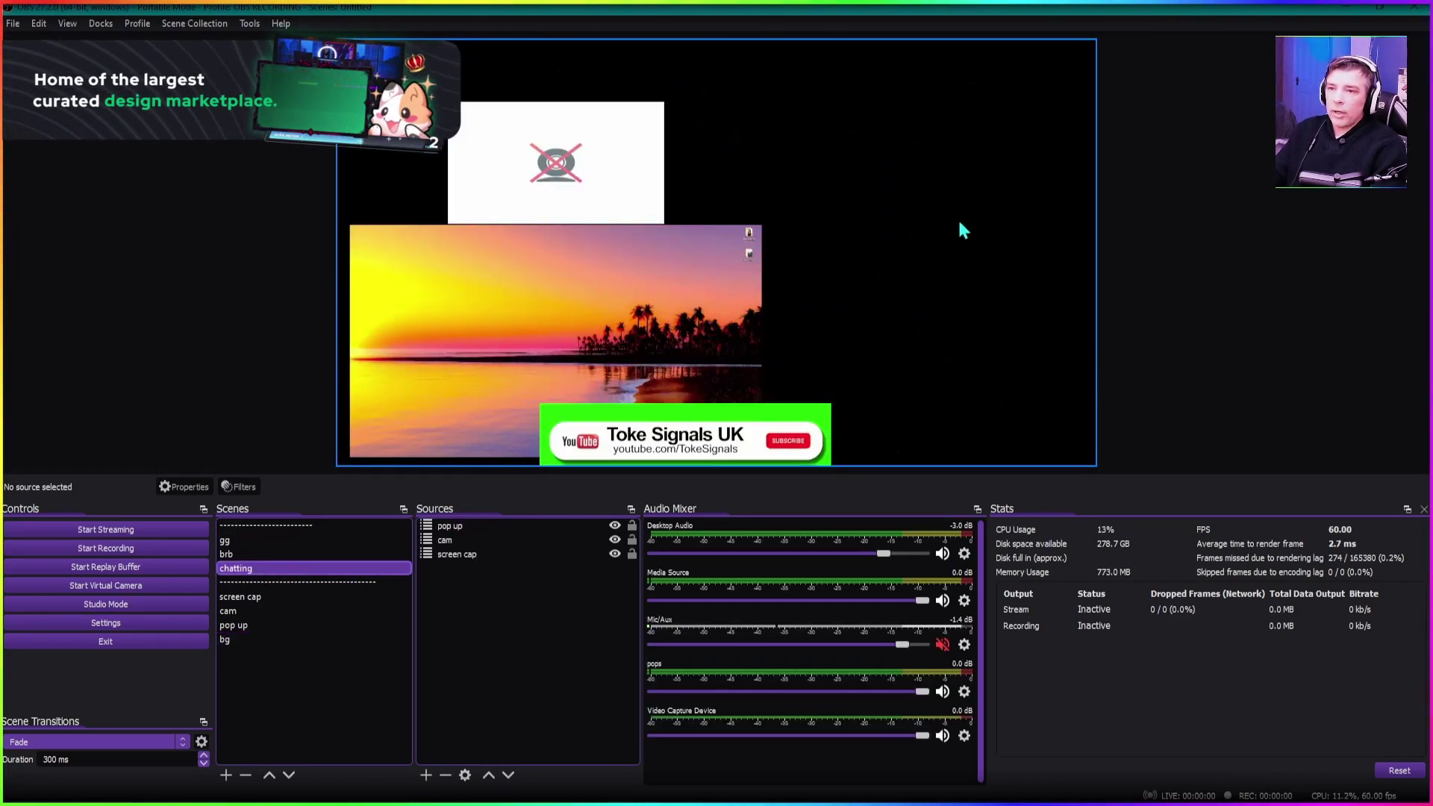
left_click(426, 773)
left_click(433, 665)
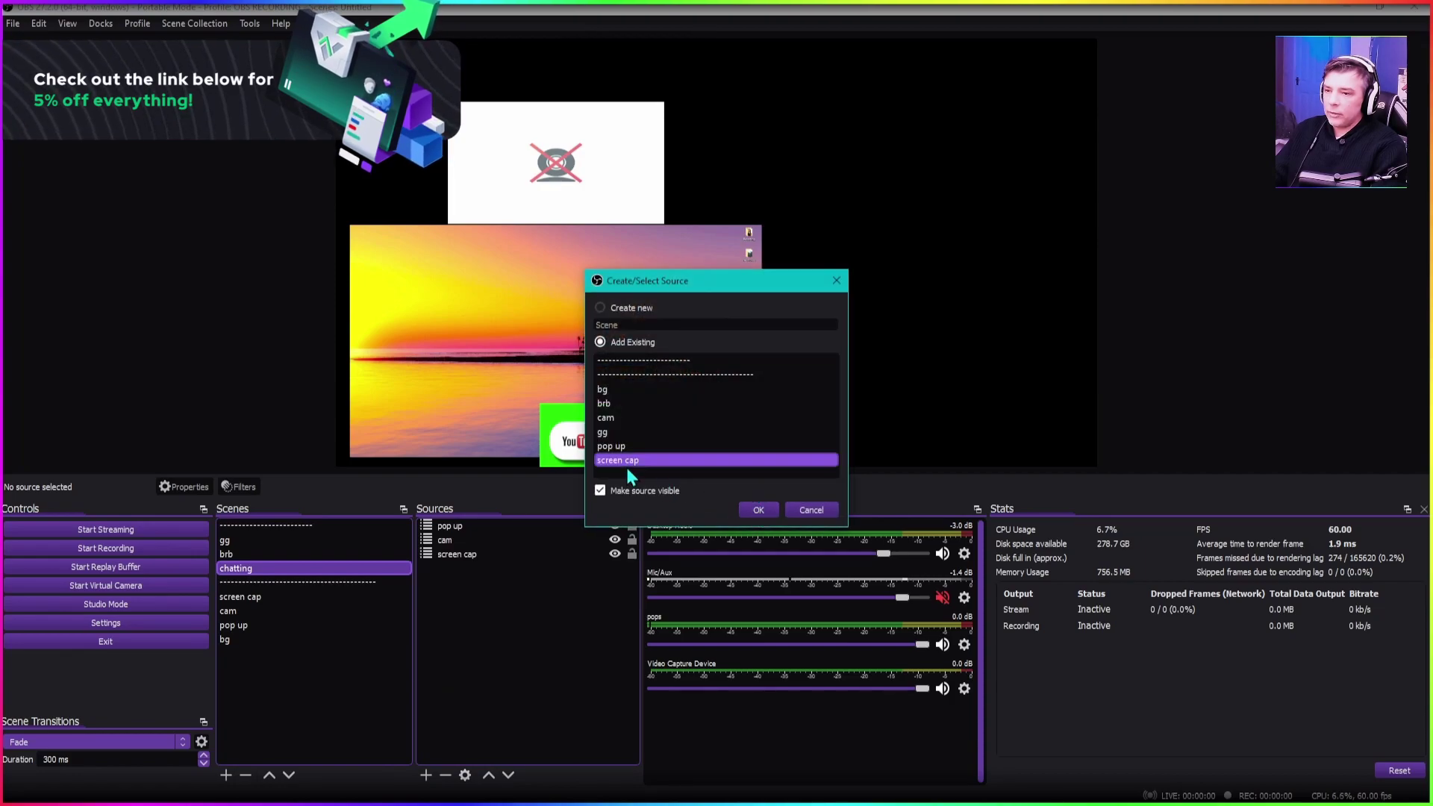
double_click(624, 393)
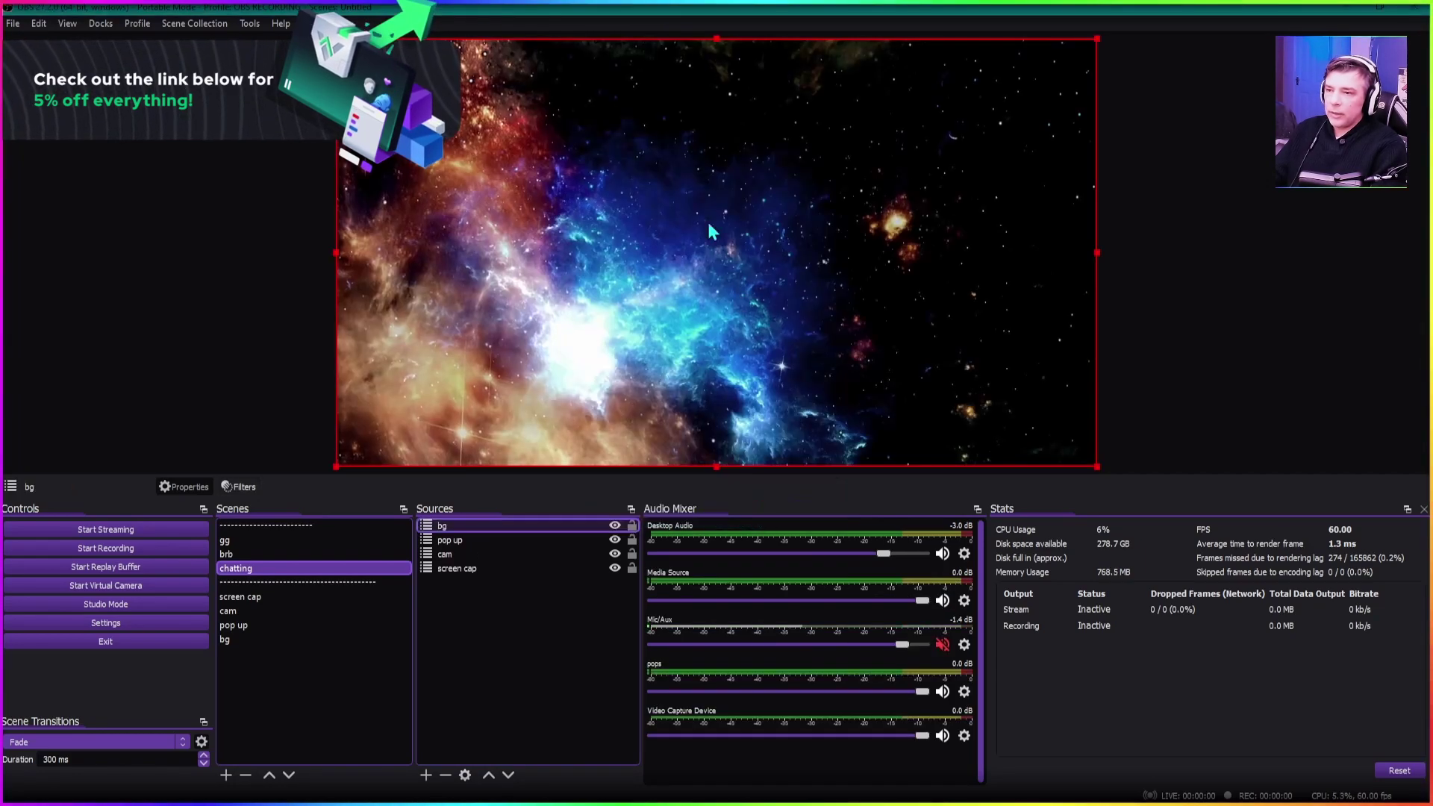
left_click(508, 775)
left_click(508, 774)
left_click(509, 775)
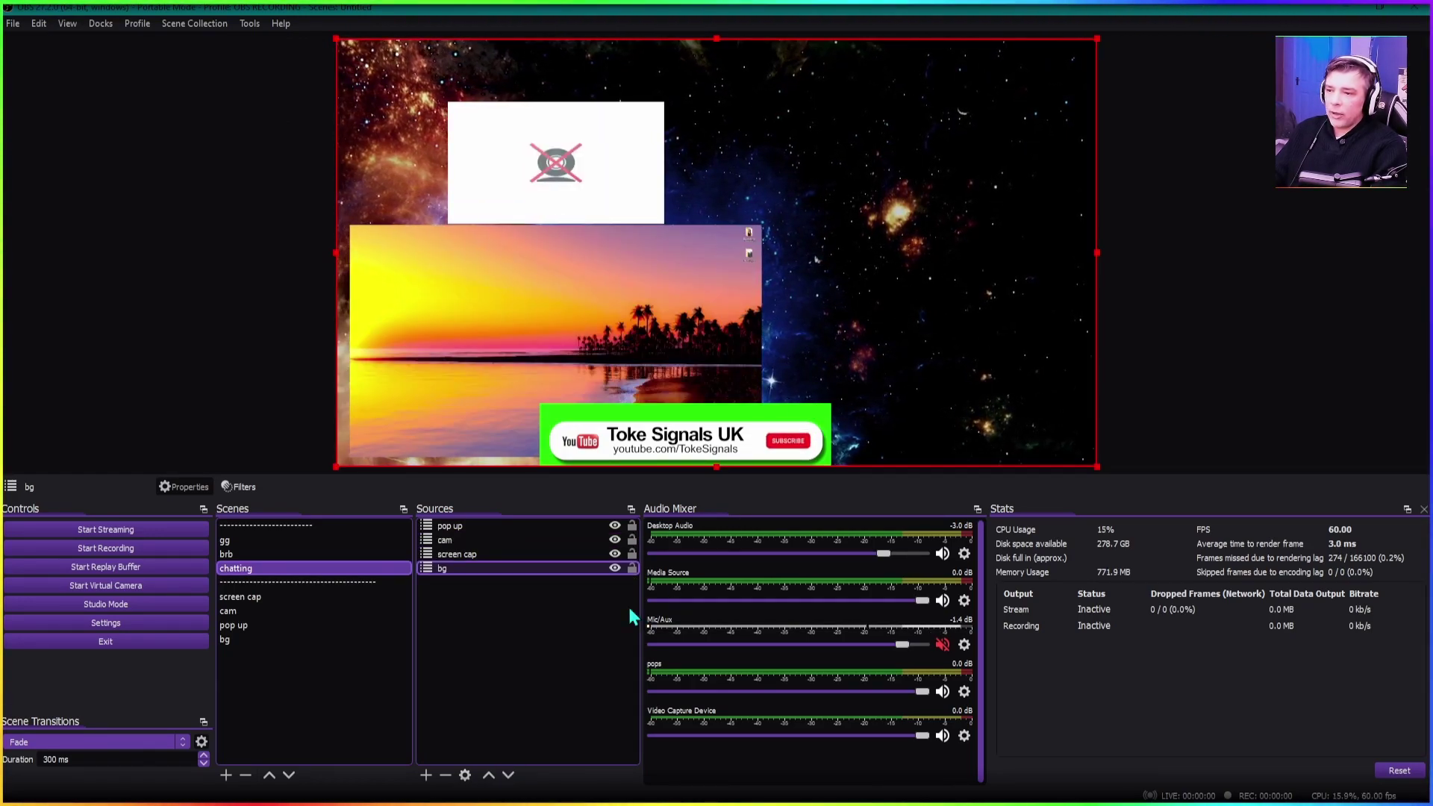
left_click(463, 656)
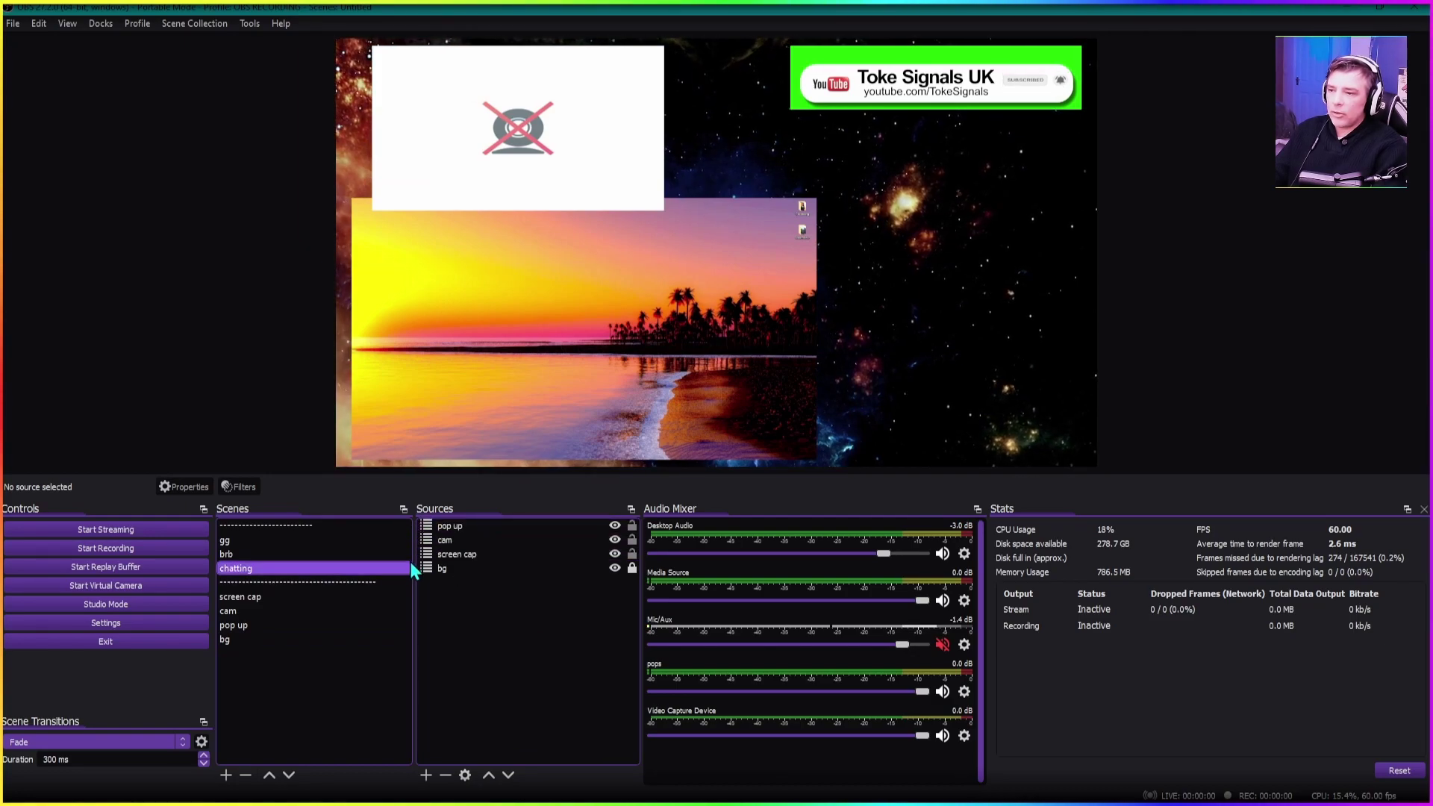
left_click(293, 539)
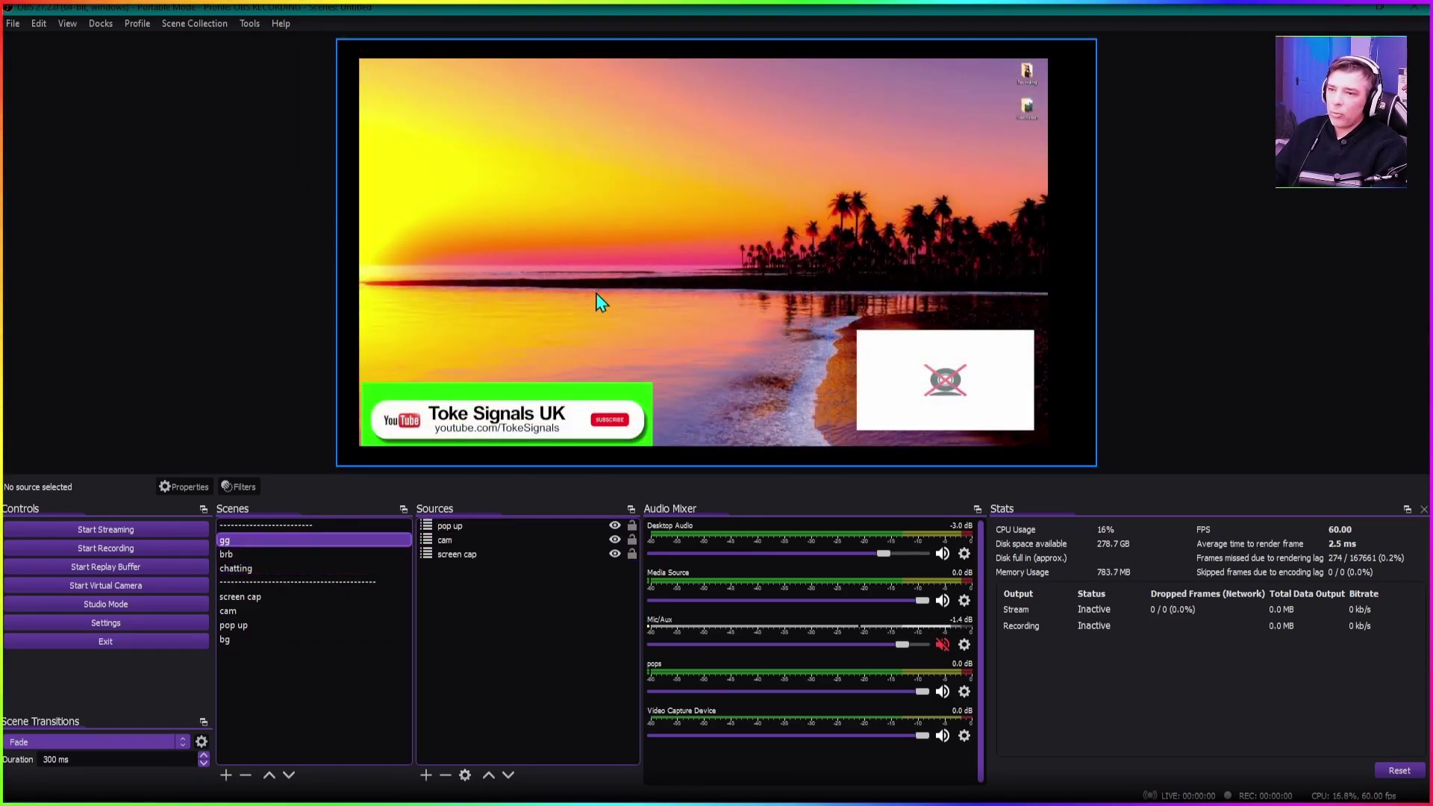